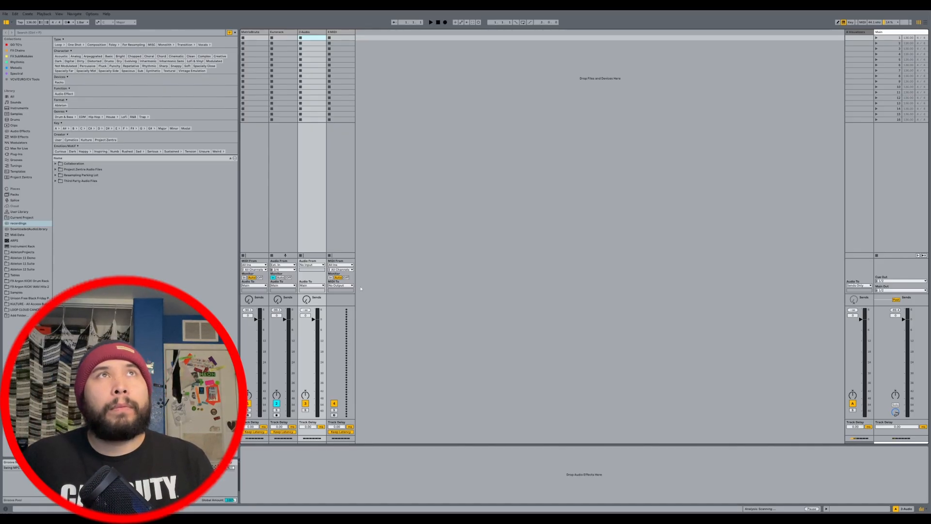
Step: Increase the interface zoom in the Display & Input settings
{"action": "left_click", "coordinate": [93, 14]}
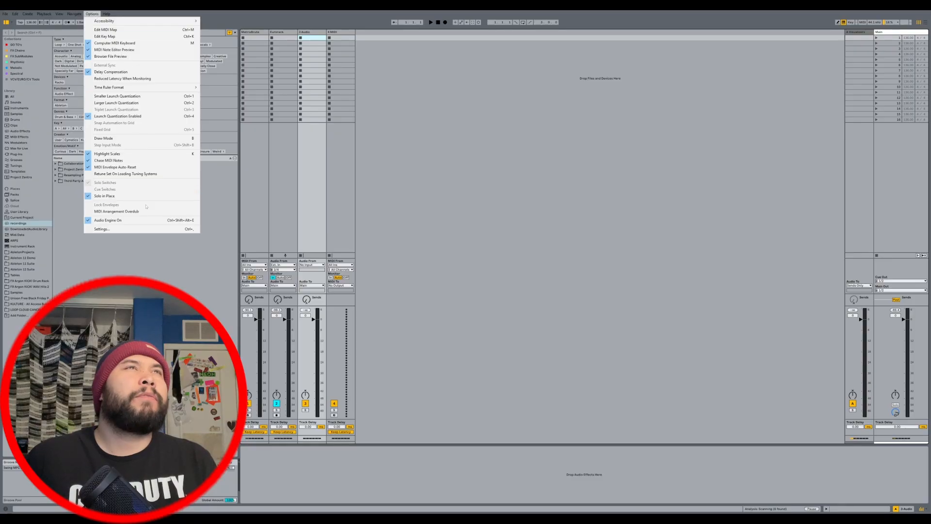
{"action": "left_click", "coordinate": [143, 229]}
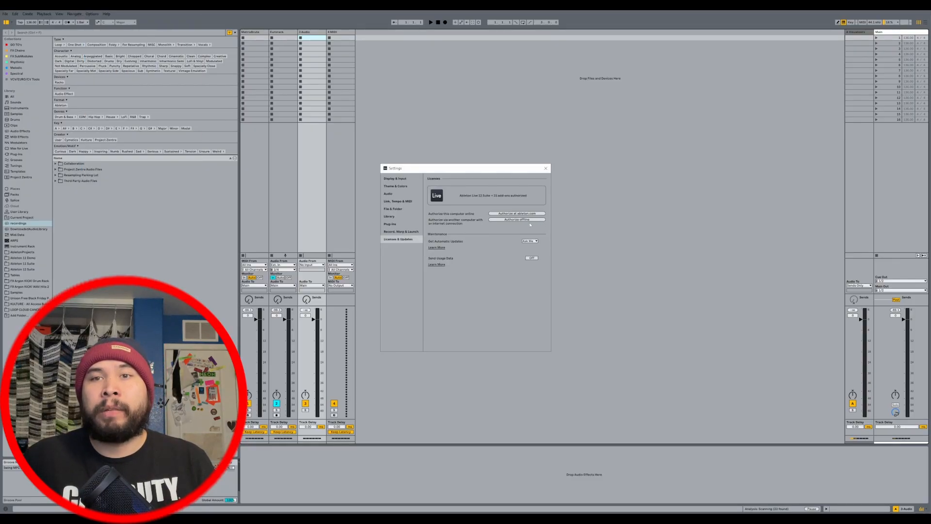
{"action": "left_click_drag", "start_coordinate": [457, 169], "coordinate": [458, 311]}
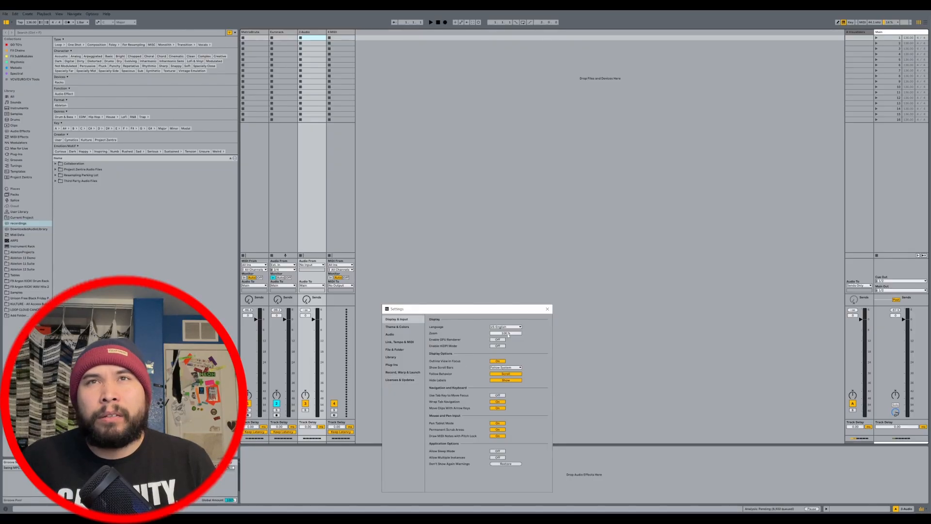
{"action": "left_click_drag", "start_coordinate": [508, 335], "coordinate": [511, 316]}
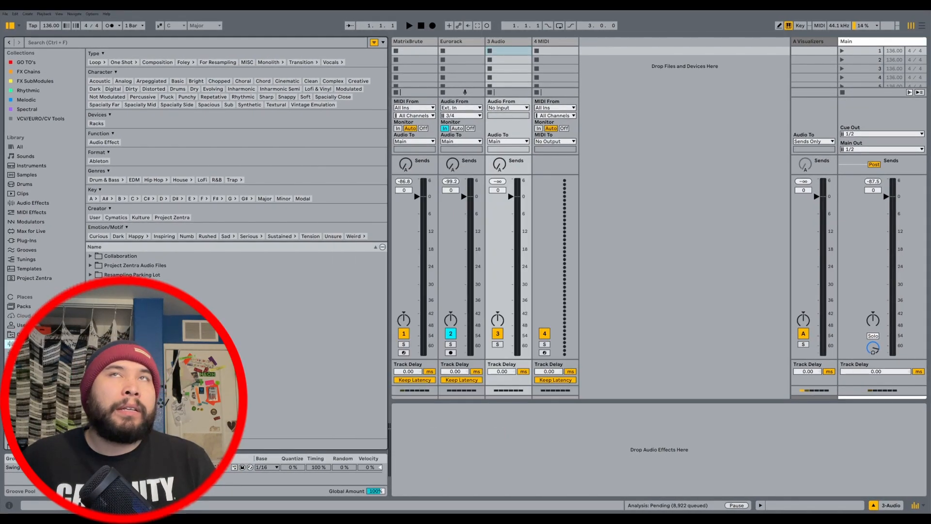
Step: Load "Project Zentra - (COMP) Picky - D Minor 136 BPM.wav" from the Project Zentra Audio Files folder onto a new audio track
{"action": "left_click", "coordinate": [91, 265]}
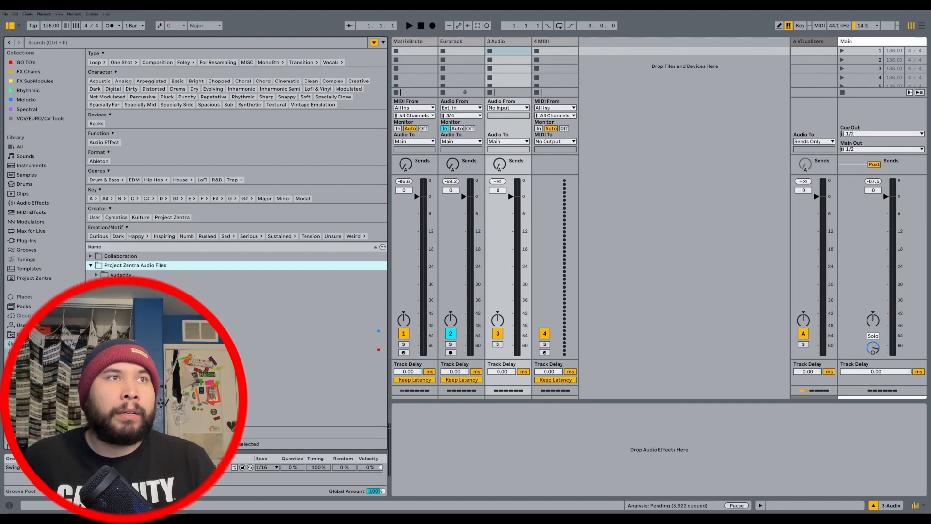
{"action": "scroll", "coordinate": [96, 369], "scroll_direction": "down", "scroll_amount": 1}
{"action": "left_click", "coordinate": [96, 395]}
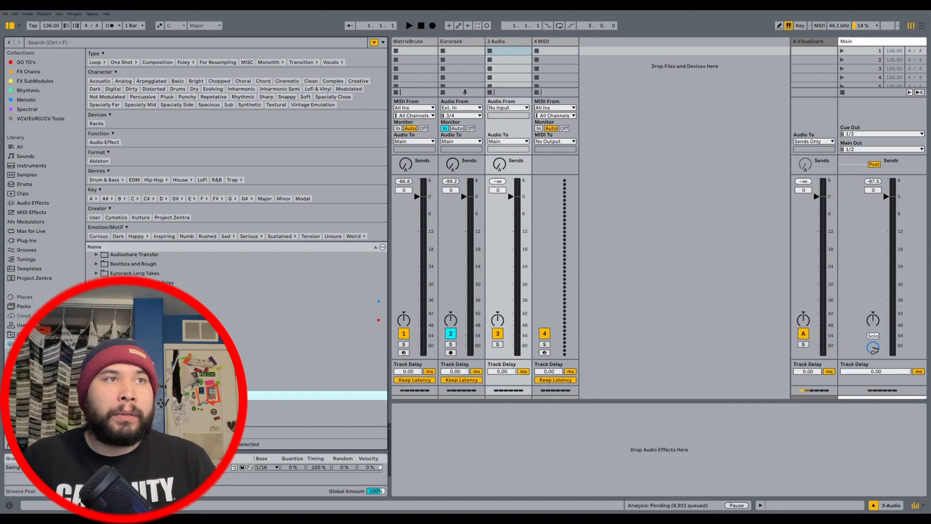
{"action": "scroll", "coordinate": [97, 395], "scroll_direction": "down", "scroll_amount": 3}
{"action": "left_click_drag", "start_coordinate": [170, 372], "coordinate": [613, 57]}
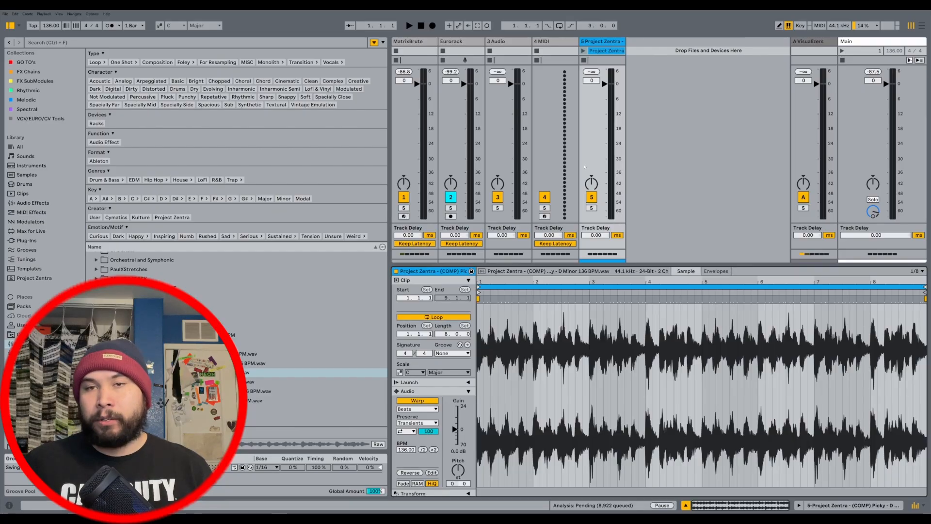
Step: Hide the browser and play the full COMP clip through once, stopping playback near its end
{"action": "key", "text": "ctrl+alt+b"}
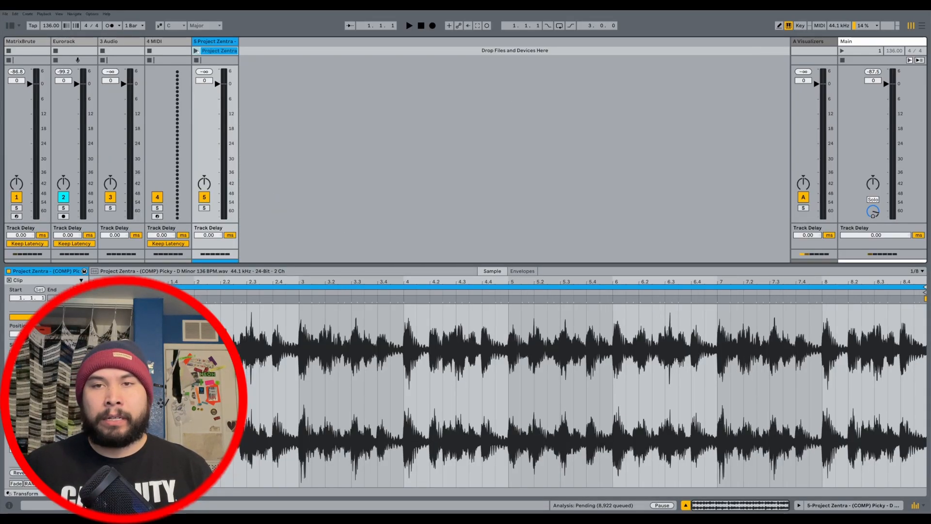
{"action": "left_click", "coordinate": [196, 51]}
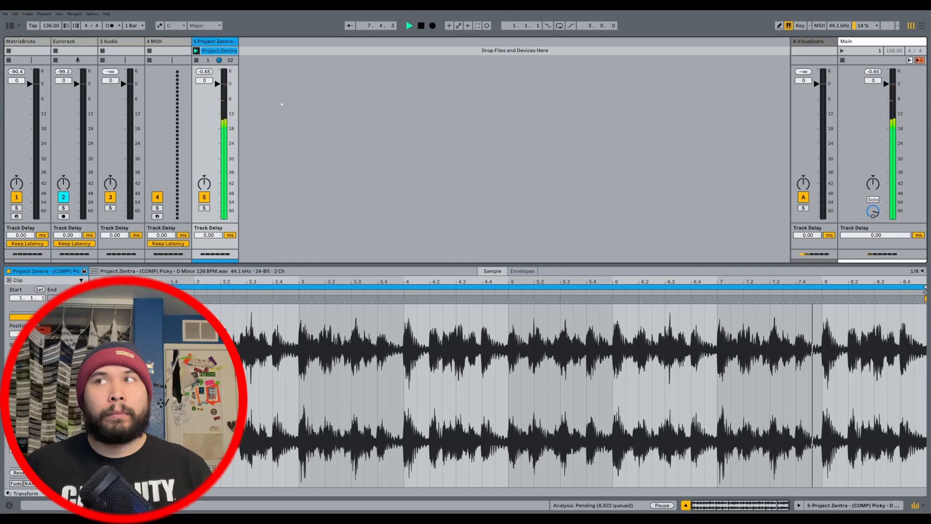
{"action": "key", "text": "space"}
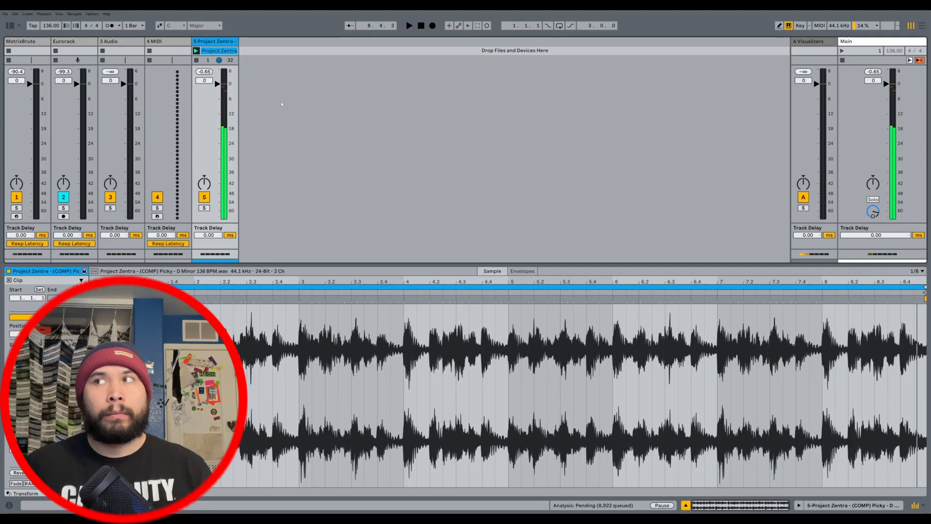
Step: Separate the COMP clip into Vocals, Drums, Bass and Others stems on new audio tracks using the High Quality setting
{"action": "right_click", "coordinate": [220, 52]}
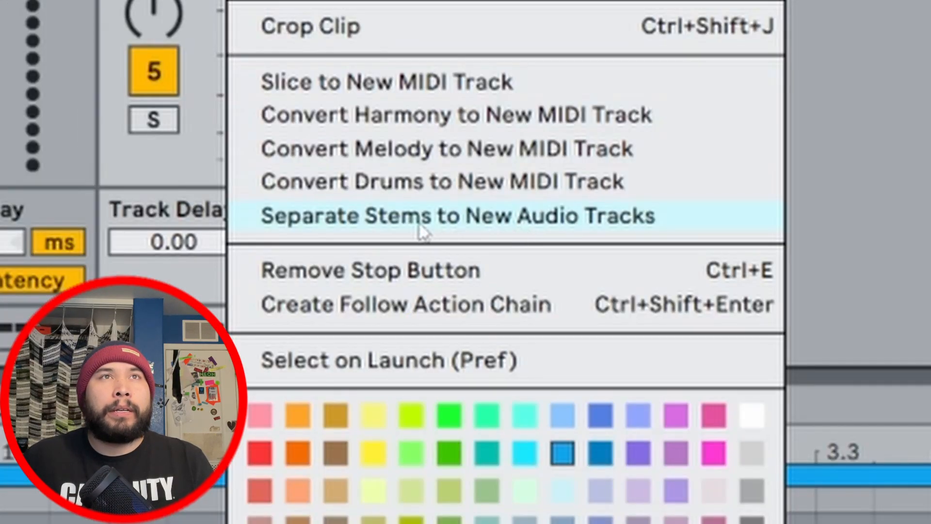
{"action": "left_click", "coordinate": [421, 228]}
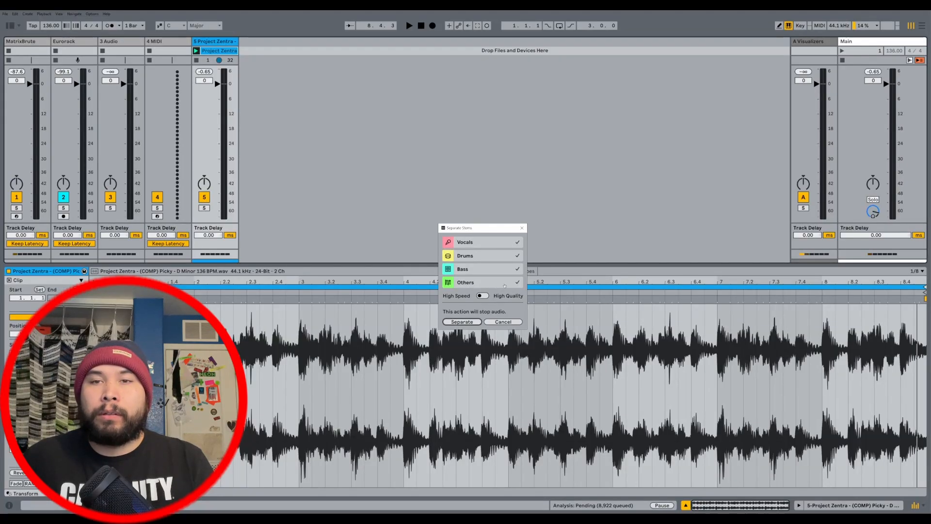
{"action": "left_click", "coordinate": [484, 296]}
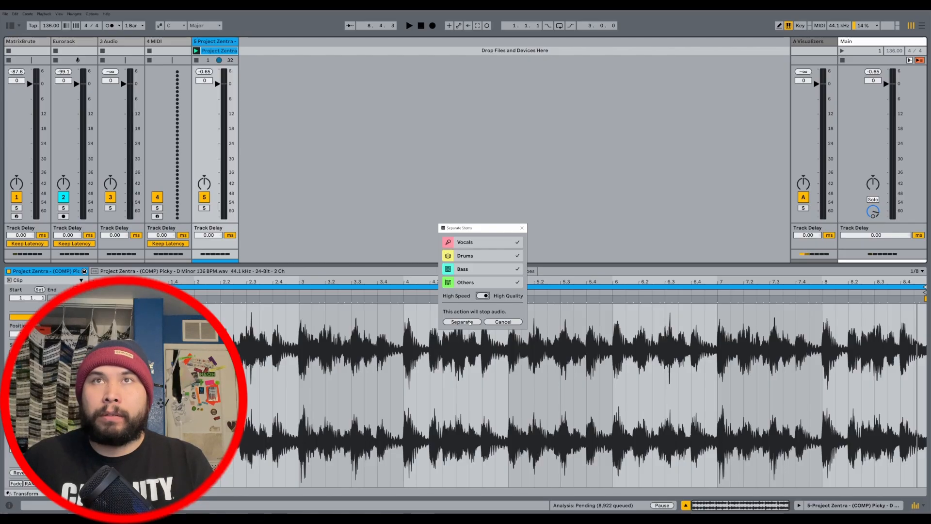
{"action": "left_click", "coordinate": [471, 323]}
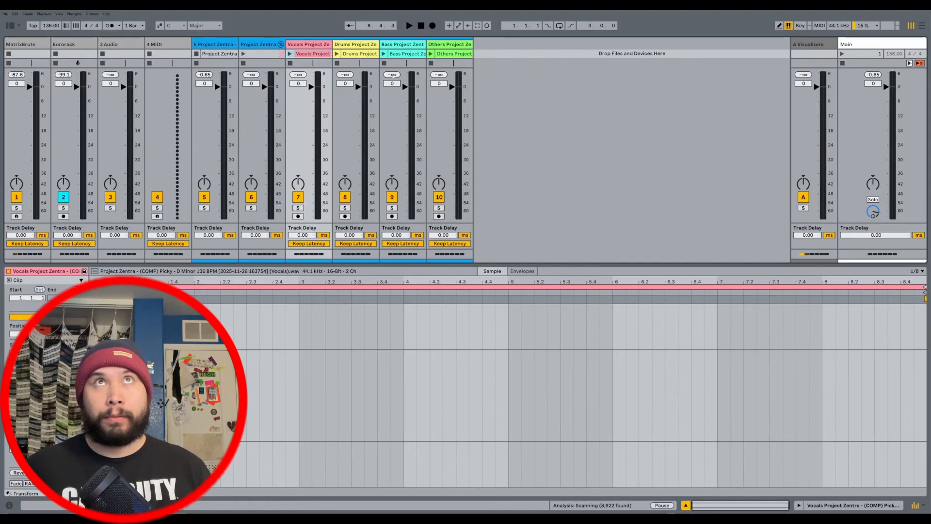
Step: Examine the waveforms of the separated Drums, Bass and Others clips one after another
{"action": "left_click", "coordinate": [361, 54]}
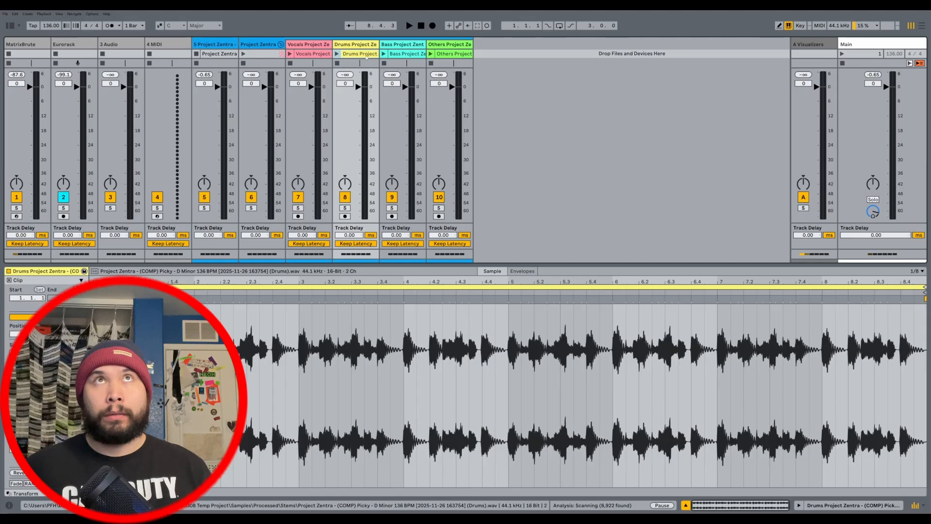
{"action": "left_click", "coordinate": [410, 55]}
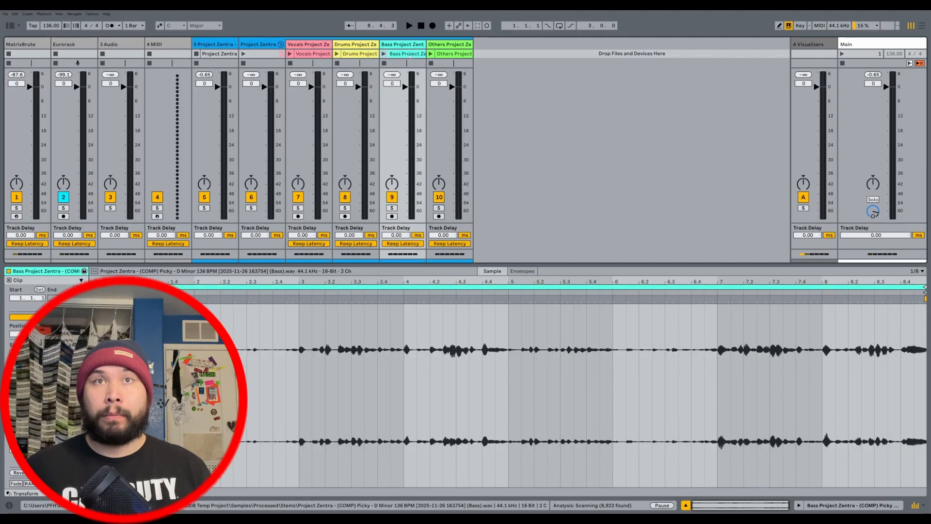
{"action": "left_click", "coordinate": [456, 54]}
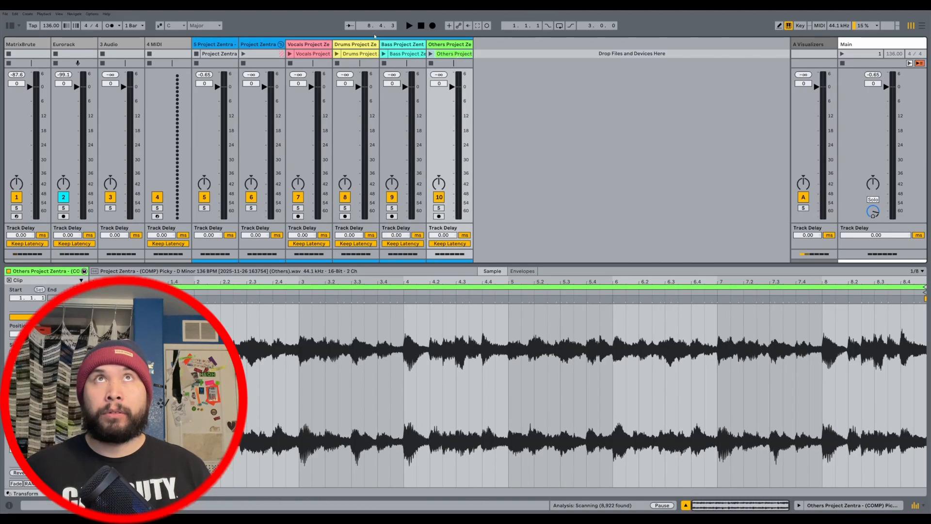
Step: Audition the separated Drums clip on its own and stop playback
{"action": "left_click", "coordinate": [338, 54]}
{"action": "left_click", "coordinate": [337, 54]}
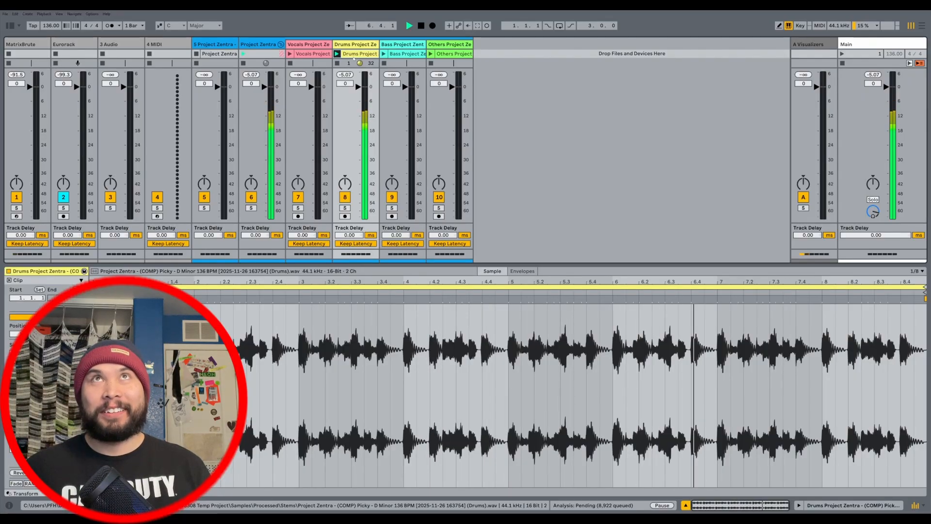
{"action": "key", "text": "space"}
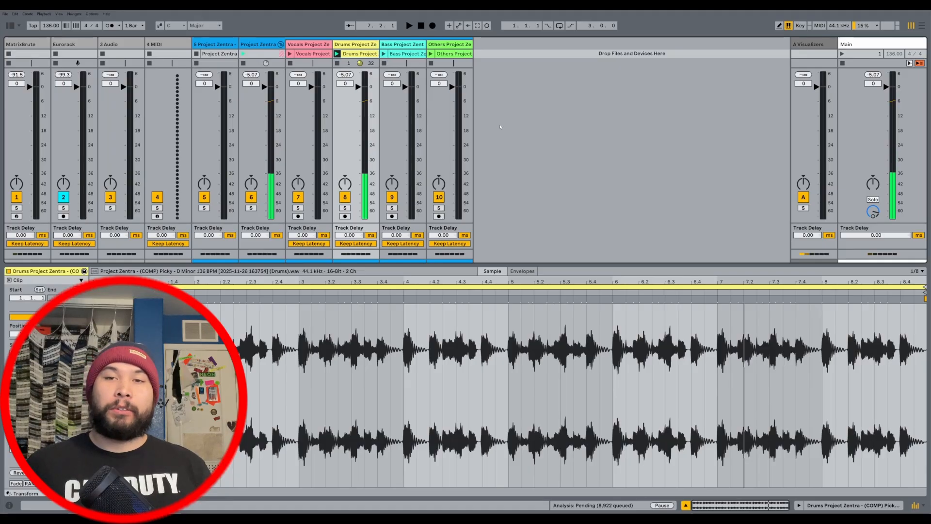
Step: Add "Project Zentra - (Rhythmic Stem) Picky - D Minor 136 BPM.wav" from the browser on a new audio track and hide the browser
{"action": "key", "text": "ctrl+alt+b"}
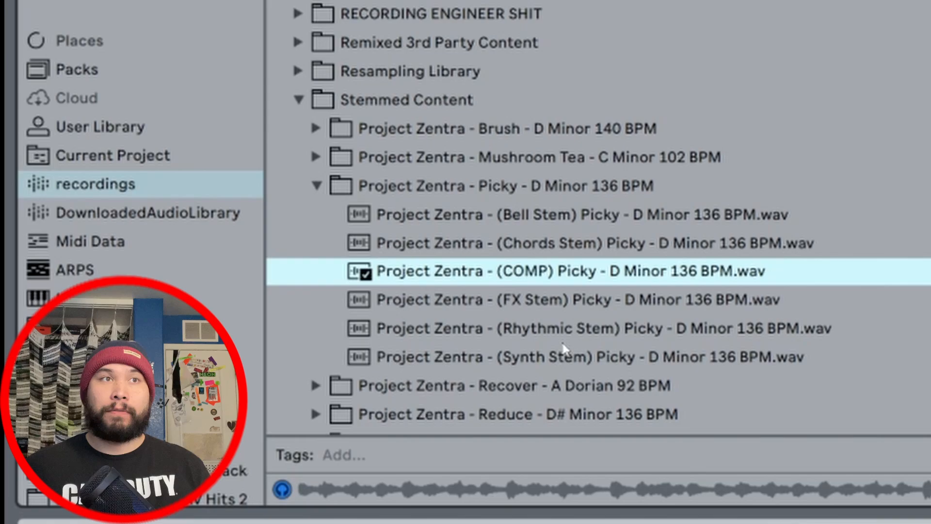
{"action": "left_click", "coordinate": [182, 391]}
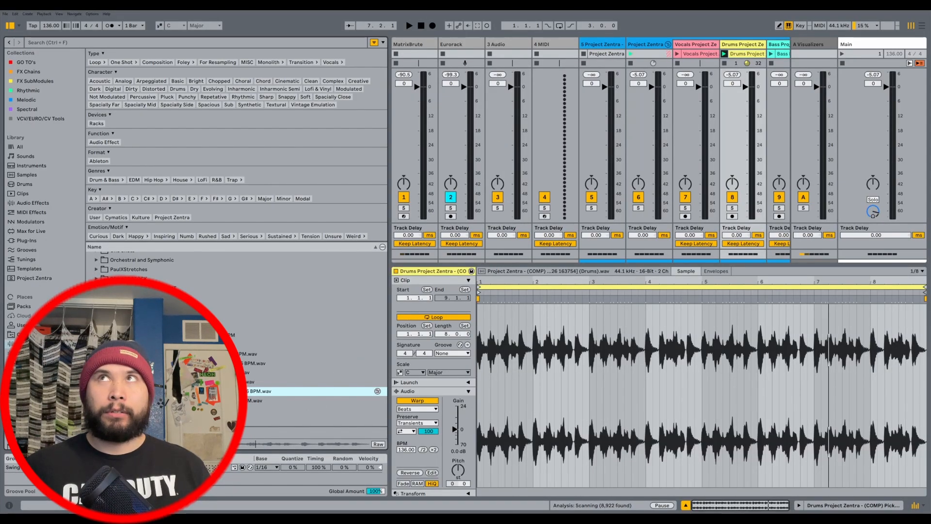
{"action": "left_click_drag", "start_coordinate": [182, 391], "coordinate": [496, 54]}
{"action": "key", "text": "ctrl+alt+b"}
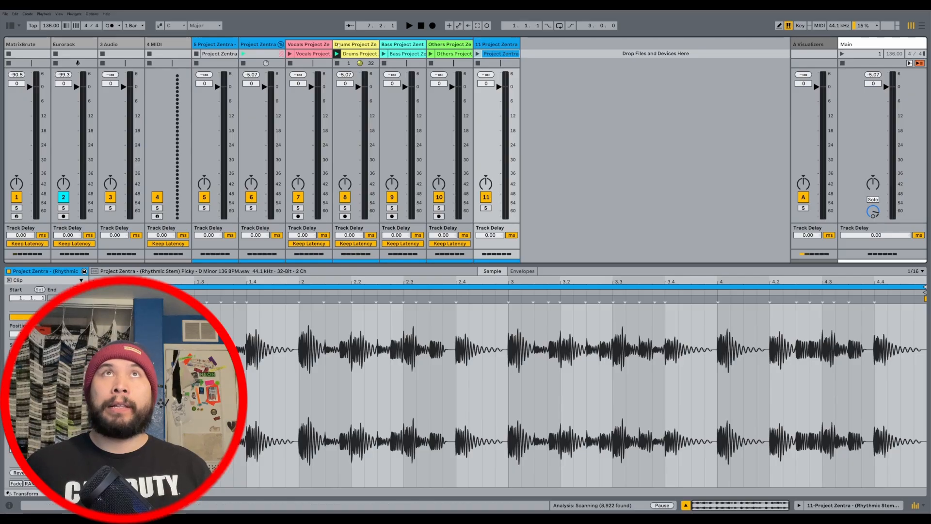
Step: Stop the separated Drums clip and compare its waveform with the original Rhythmic Stem, glancing at the Bass clip too
{"action": "left_click", "coordinate": [337, 63]}
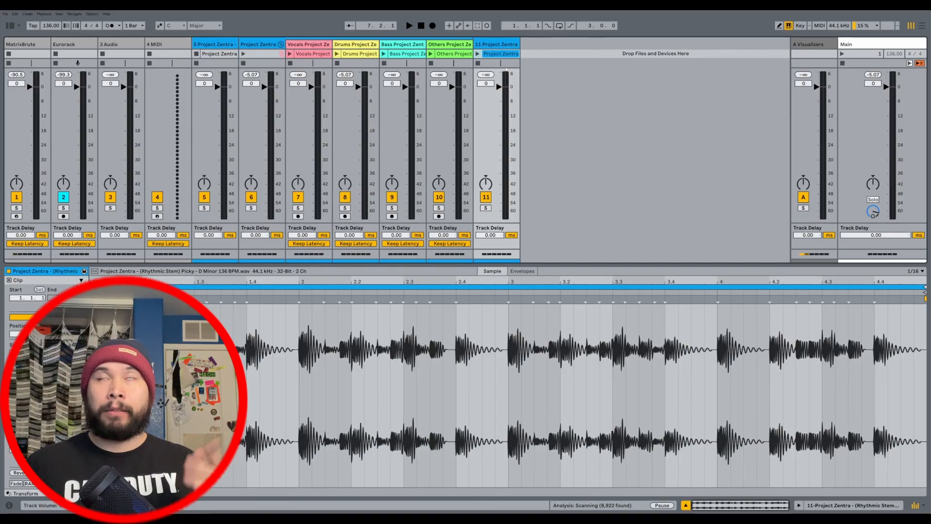
{"action": "left_click", "coordinate": [359, 54]}
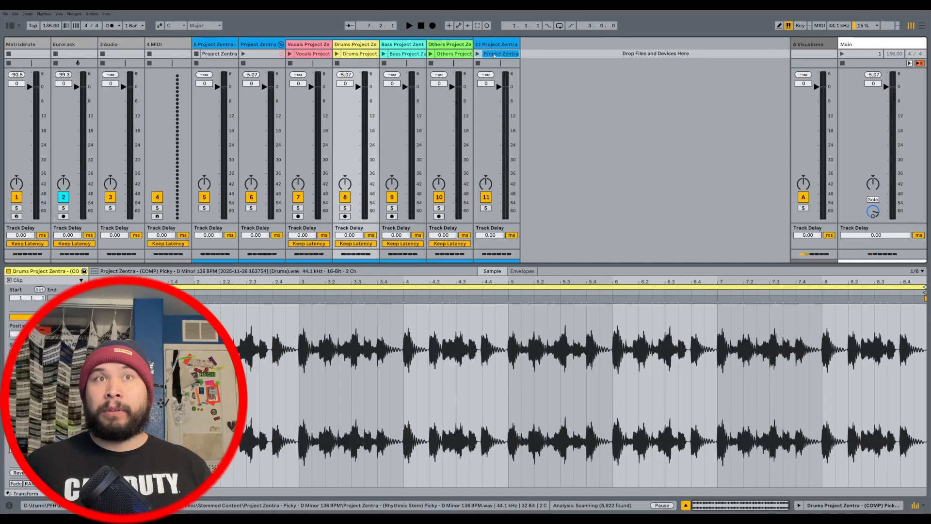
{"action": "left_click", "coordinate": [392, 53]}
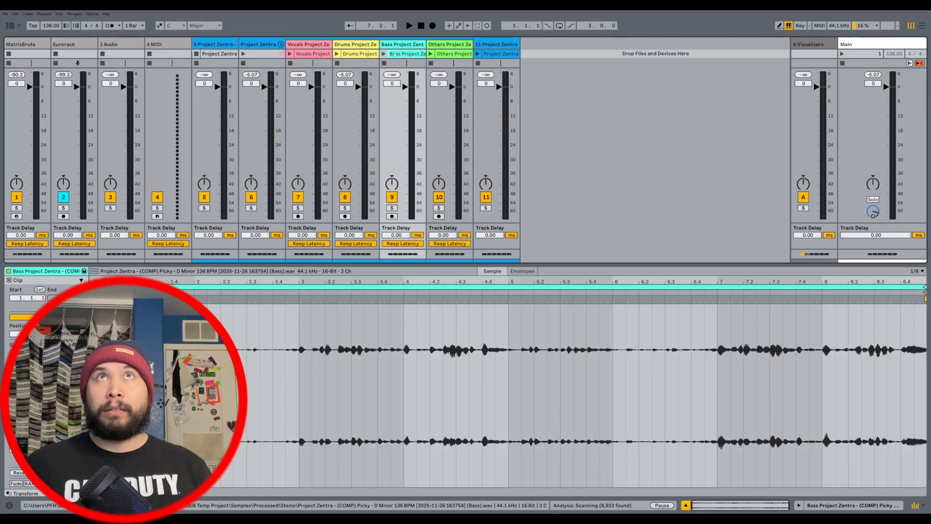
{"action": "left_click", "coordinate": [361, 54]}
{"action": "left_click", "coordinate": [499, 54]}
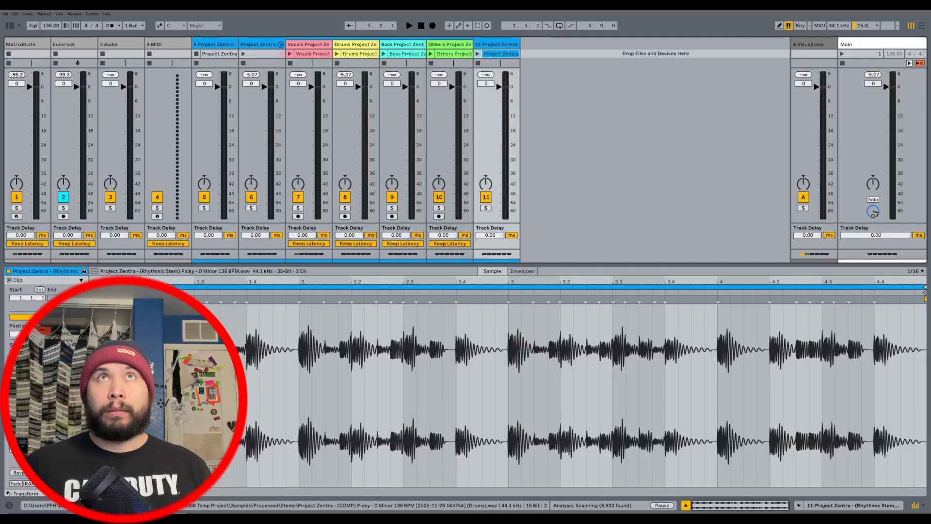
Step: Shorten the separated Drums clip's loop to its first four bars and fit the waveform view to that loop
{"action": "left_click", "coordinate": [357, 55]}
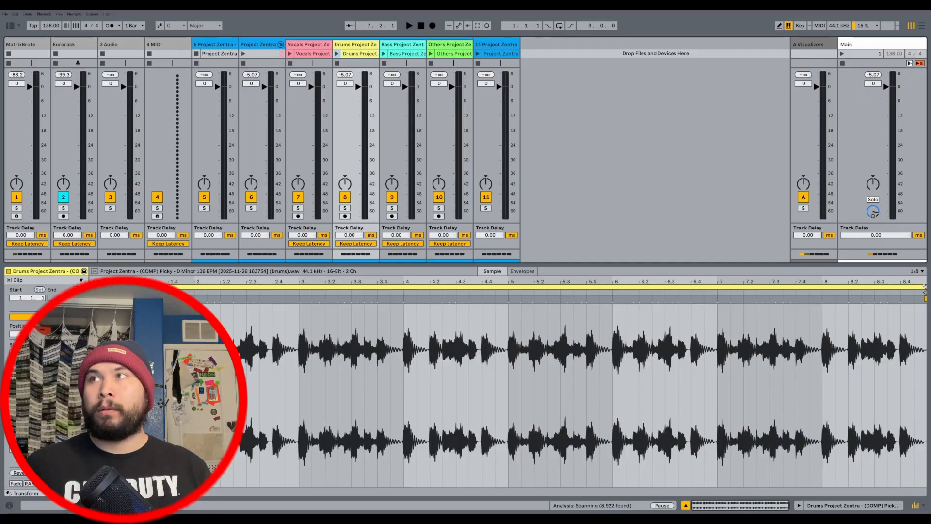
{"action": "left_click_drag", "start_coordinate": [925, 287], "coordinate": [508, 287]}
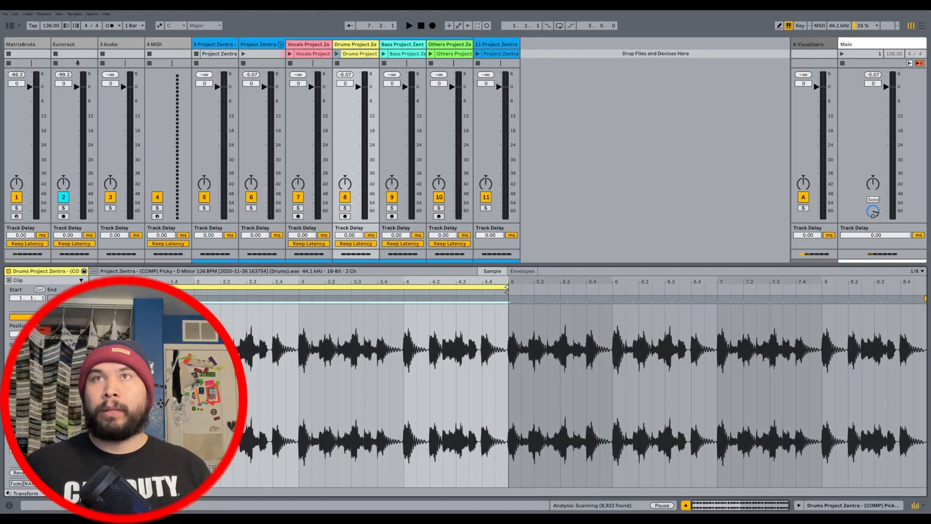
{"action": "double_click", "coordinate": [449, 282]}
{"action": "key", "text": "ctrl+a"}
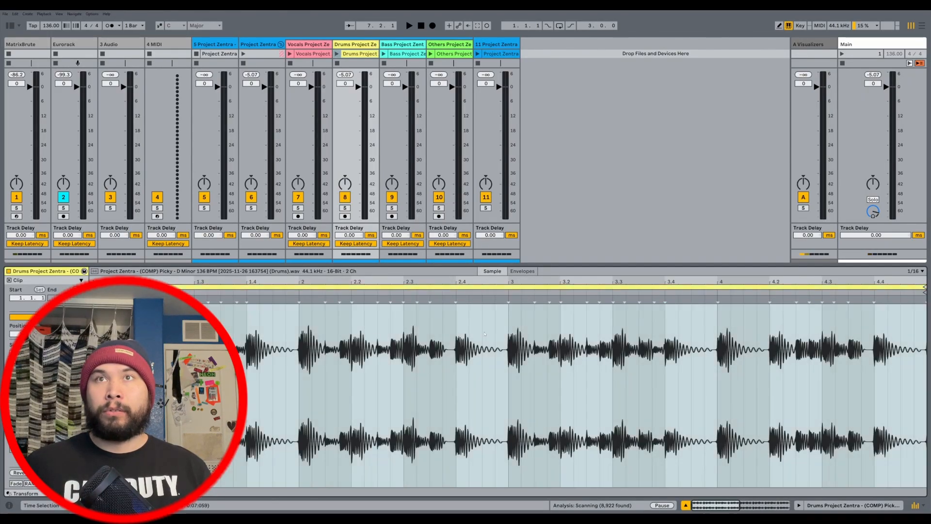
{"action": "left_click", "coordinate": [433, 381]}
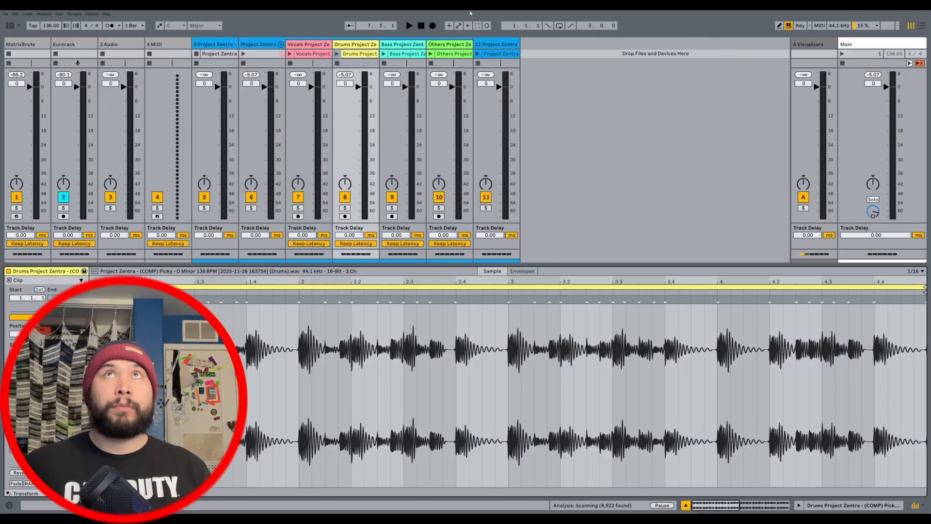
Step: Audition the original Rhythmic Stem clip, stop playback, and reopen the separated Drums clip for comparison
{"action": "left_click", "coordinate": [486, 53]}
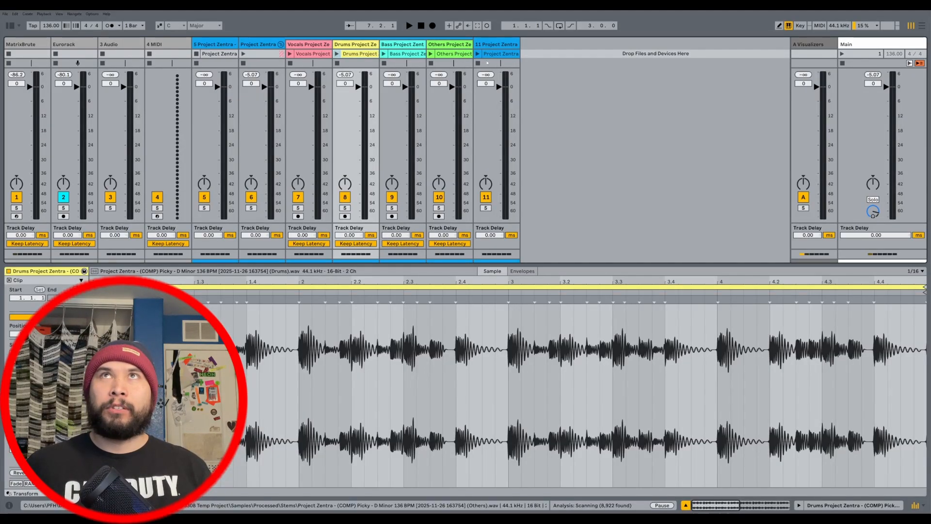
{"action": "left_click", "coordinate": [479, 54]}
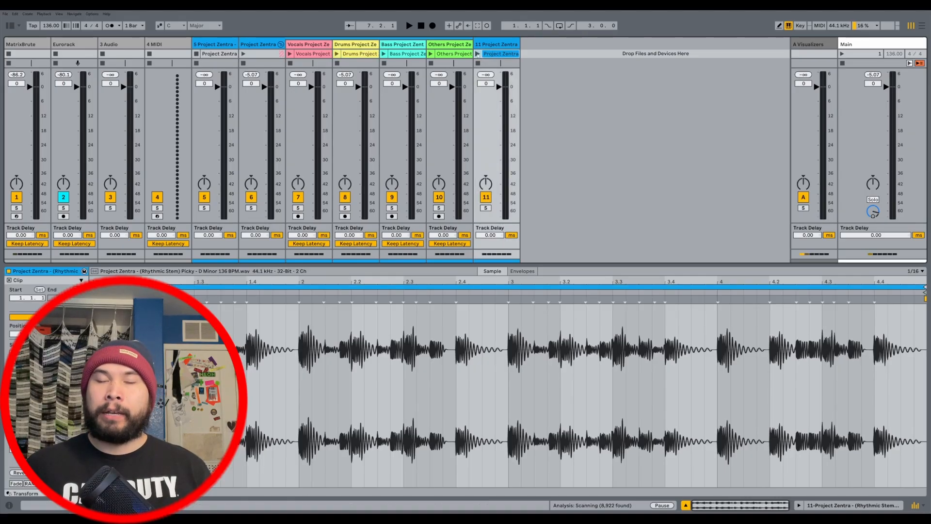
{"action": "left_click", "coordinate": [478, 54]}
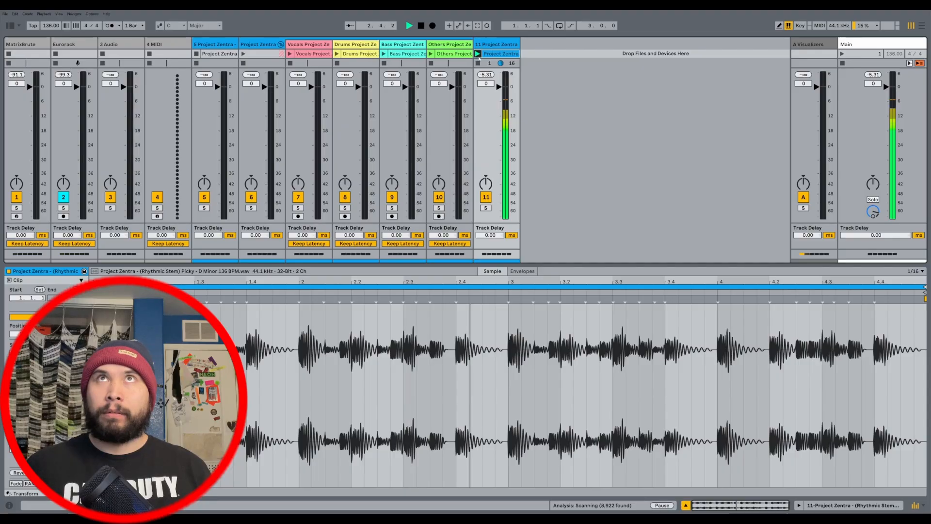
{"action": "key", "text": "space"}
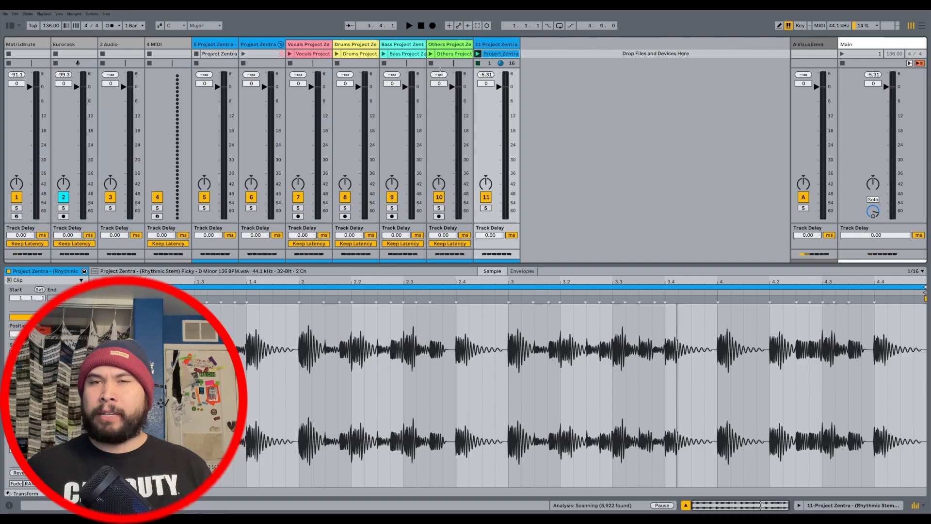
{"action": "left_click", "coordinate": [359, 54]}
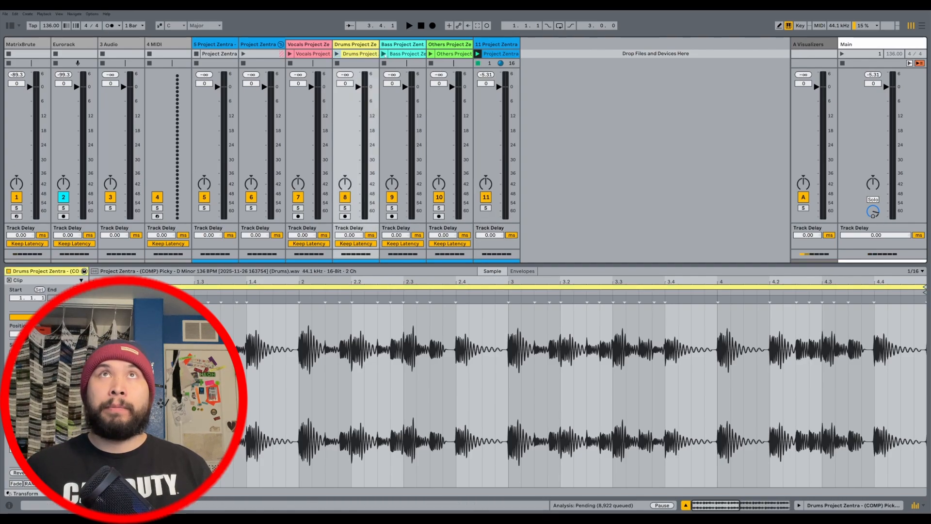
Step: Audition the separated Bass clip, stop playback, and audition the separated Others clip
{"action": "left_click", "coordinate": [384, 54]}
{"action": "left_click", "coordinate": [403, 54]}
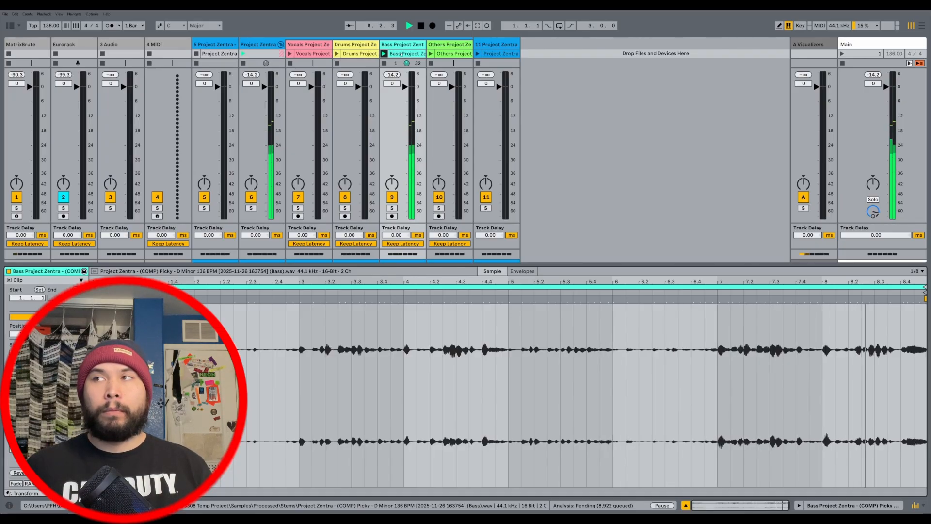
{"action": "key", "text": "space"}
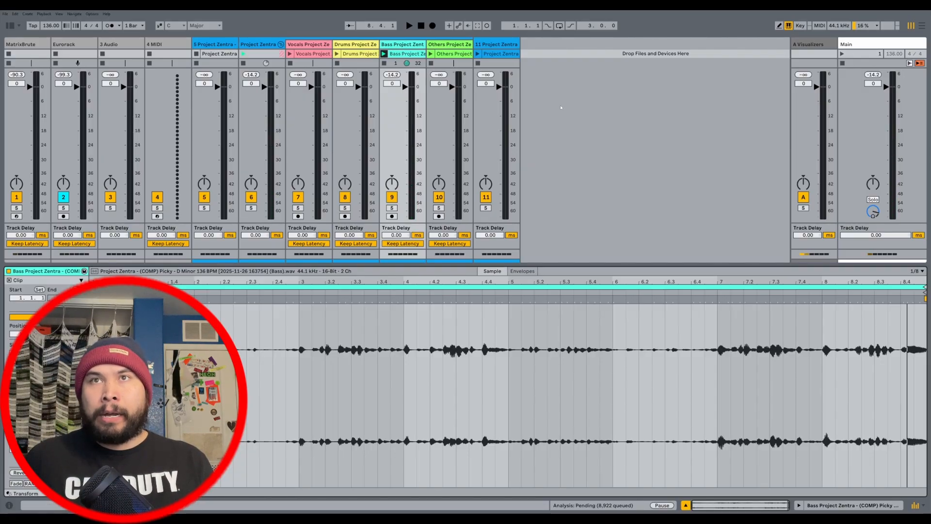
{"action": "key", "text": "ctrl+alt+b"}
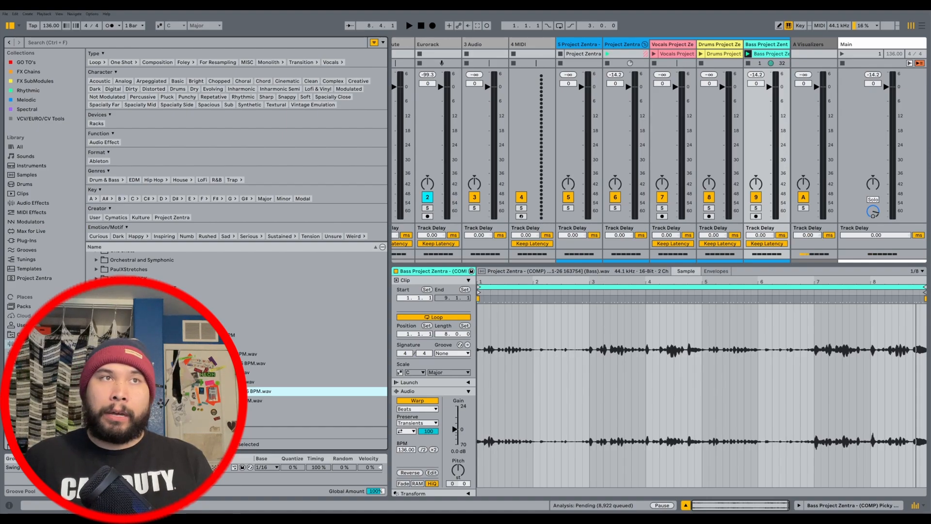
{"action": "key", "text": "ctrl+alt+b"}
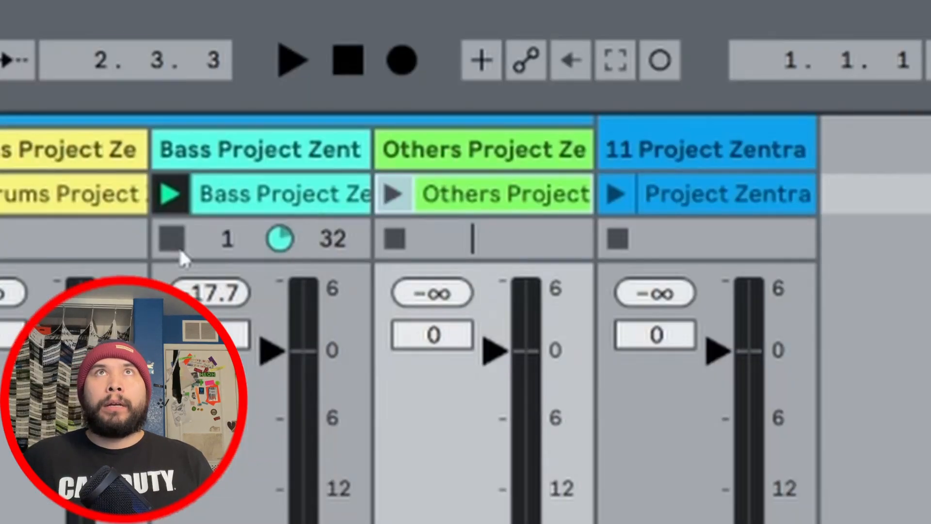
{"action": "left_click", "coordinate": [430, 55]}
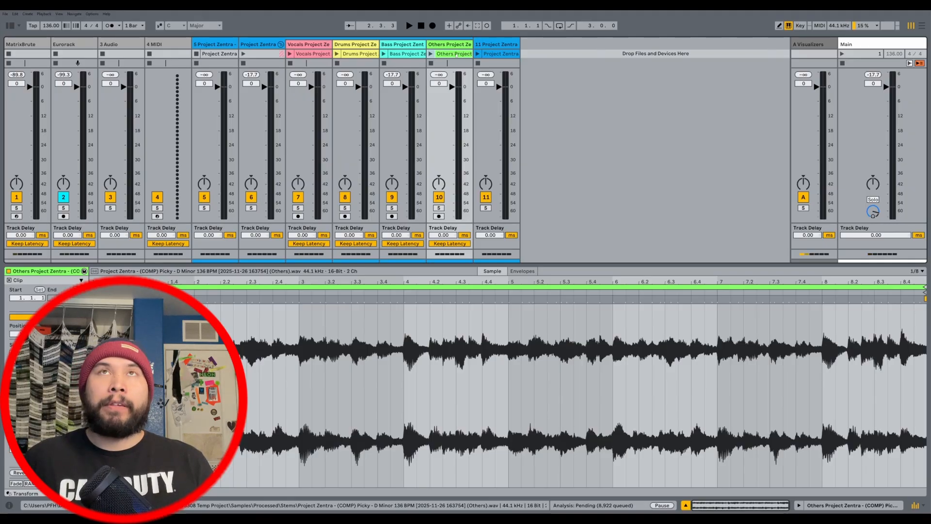
{"action": "left_click", "coordinate": [431, 54]}
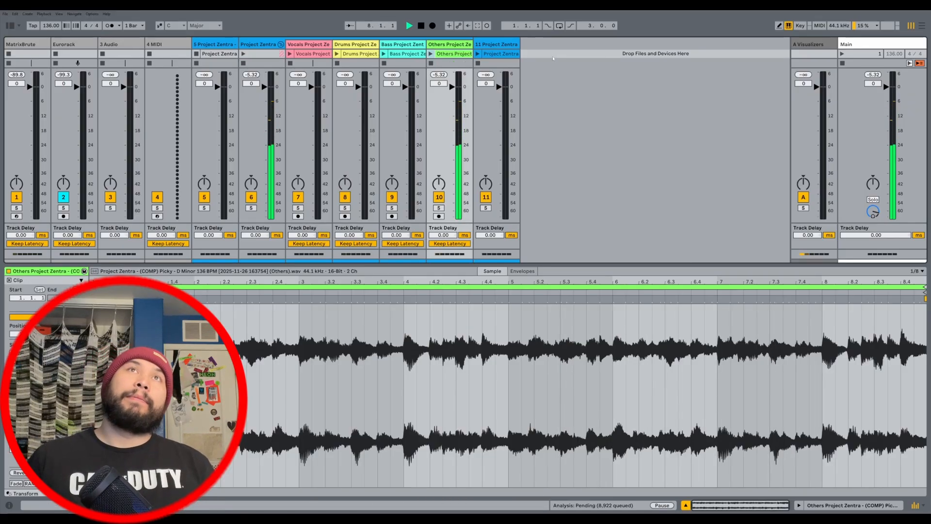
Step: Add the original Bell Stem, Chords Stem and Synth Stem WAV files of Picky - D Minor 136 BPM on three new audio tracks
{"action": "key", "text": "ctrl+alt+b"}
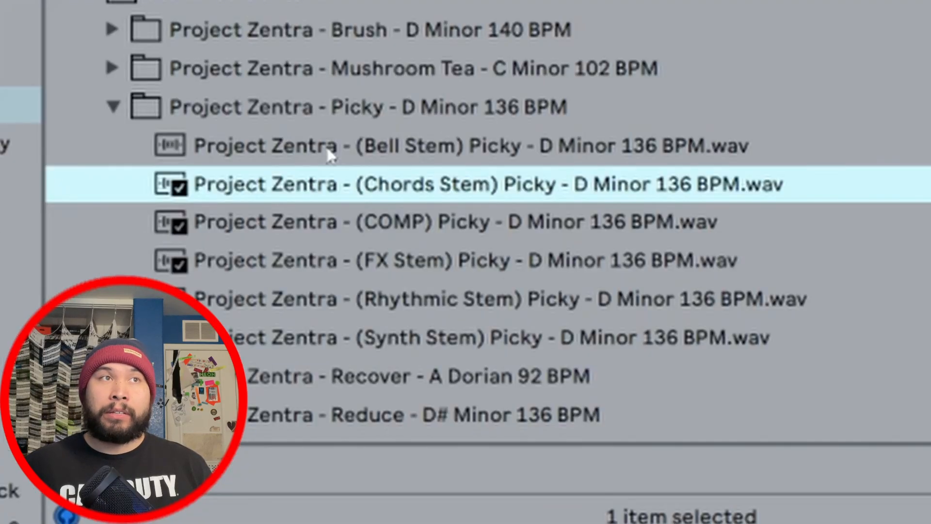
{"action": "left_click", "coordinate": [153, 354]}
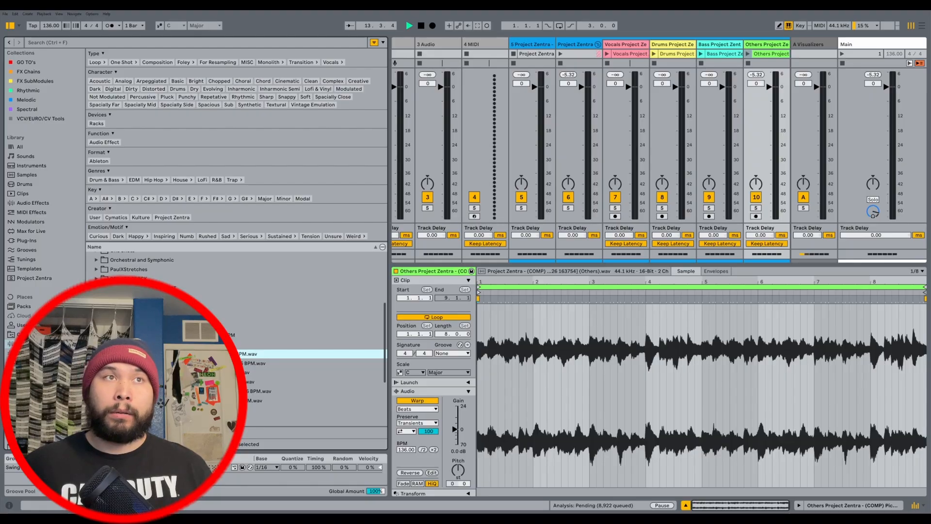
{"action": "left_click", "coordinate": [194, 364]}
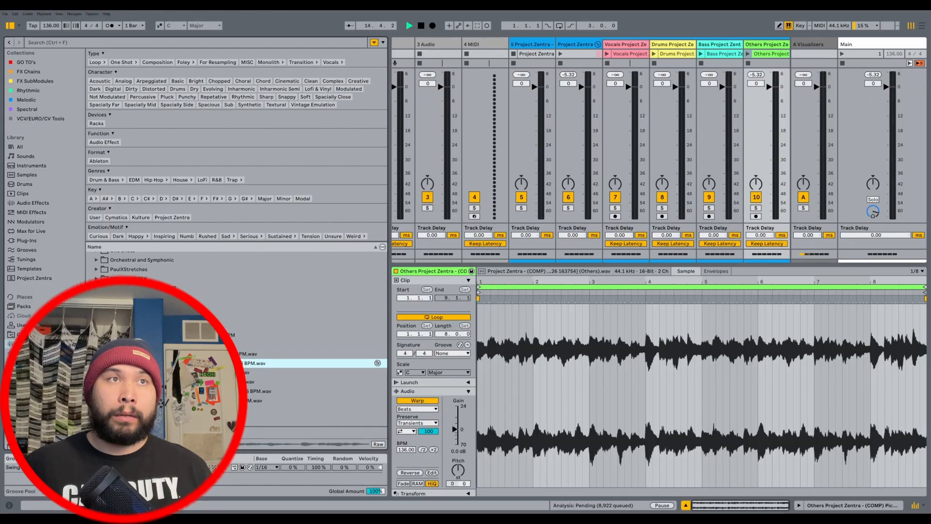
{"action": "left_click", "coordinate": [194, 354], "text": "ctrl"}
{"action": "left_click", "coordinate": [194, 401], "text": "ctrl"}
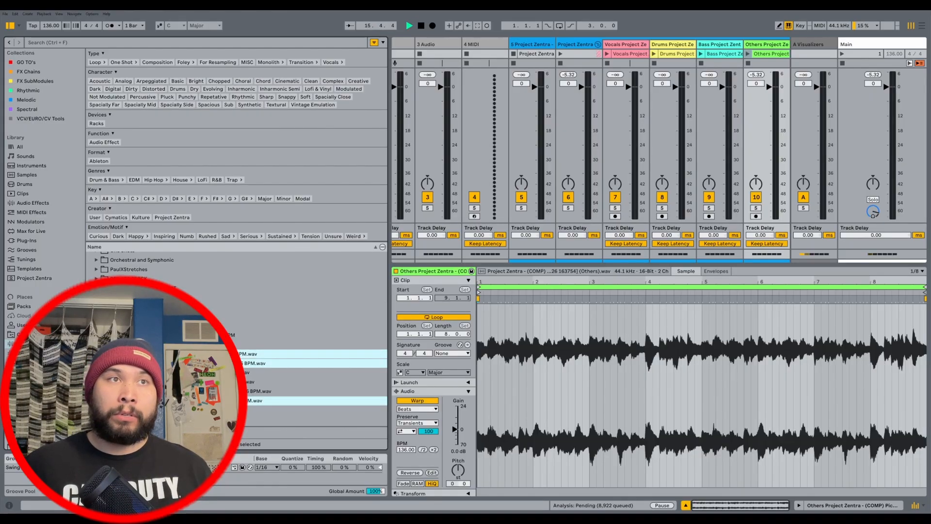
{"action": "key", "text": "ctrl+alt+b"}
{"action": "left_click_drag", "start_coordinate": [705, 137], "coordinate": [543, 54]}
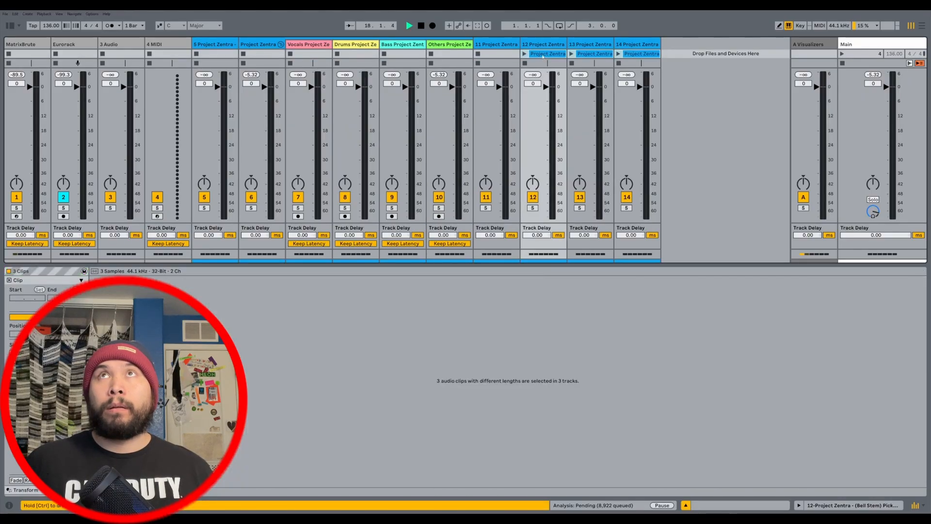
Step: Audition the original Bell, Chords and Synth stems together, stop playback, and inspect each clip's waveform
{"action": "left_click", "coordinate": [525, 54]}
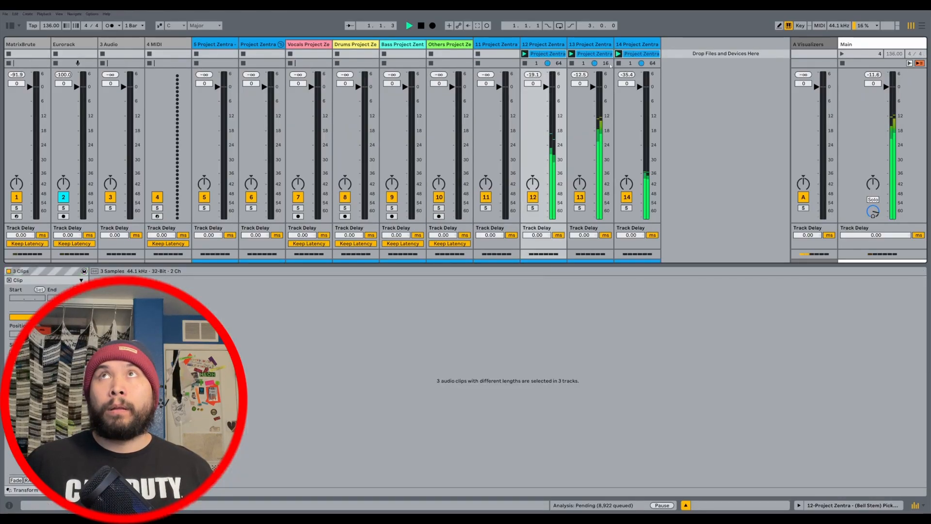
{"action": "key", "text": "ctrl+alt+l"}
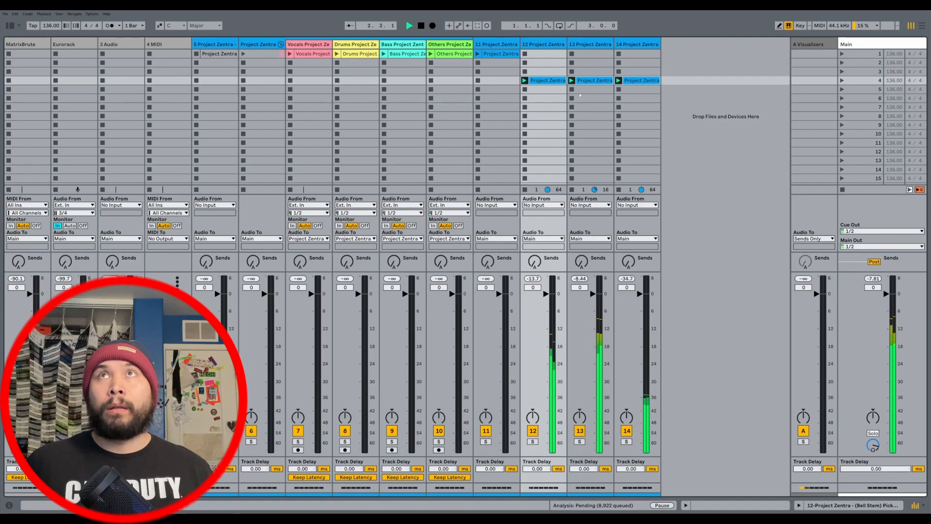
{"action": "key", "text": "space"}
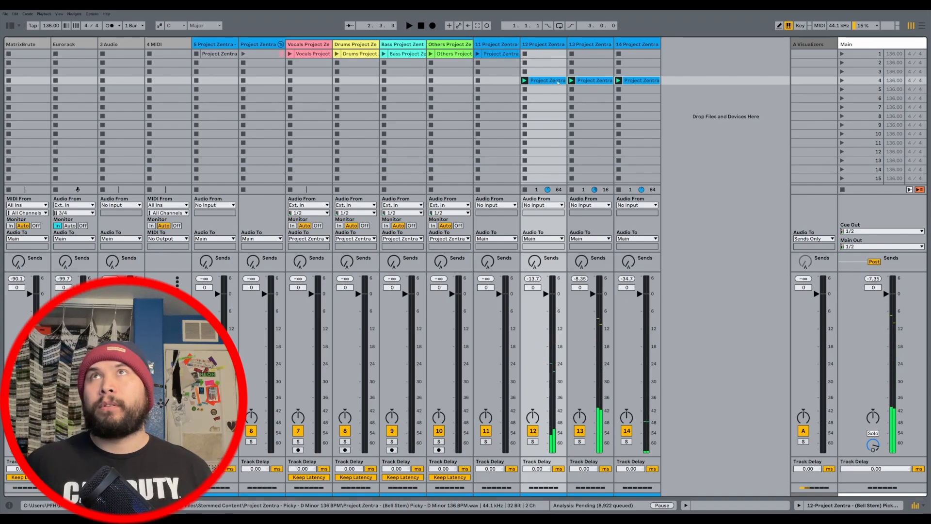
{"action": "double_click", "coordinate": [553, 81]}
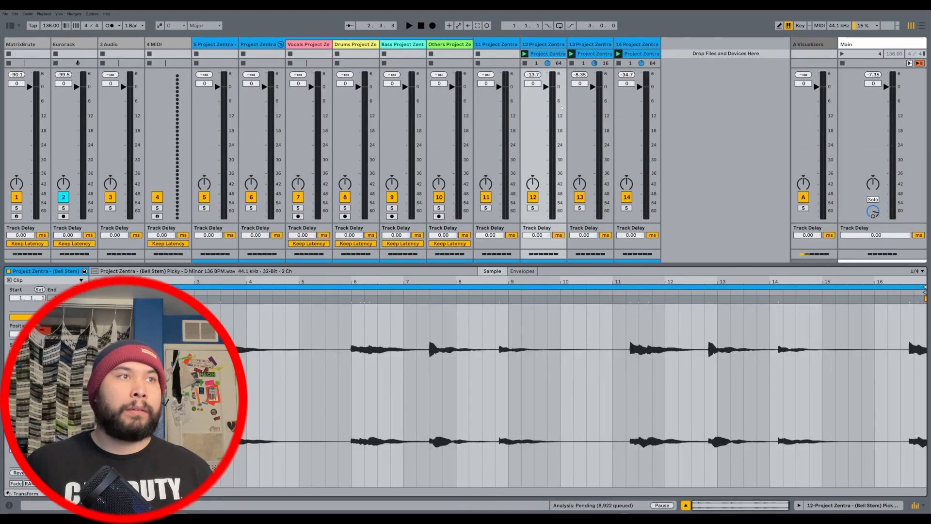
{"action": "left_click", "coordinate": [595, 54]}
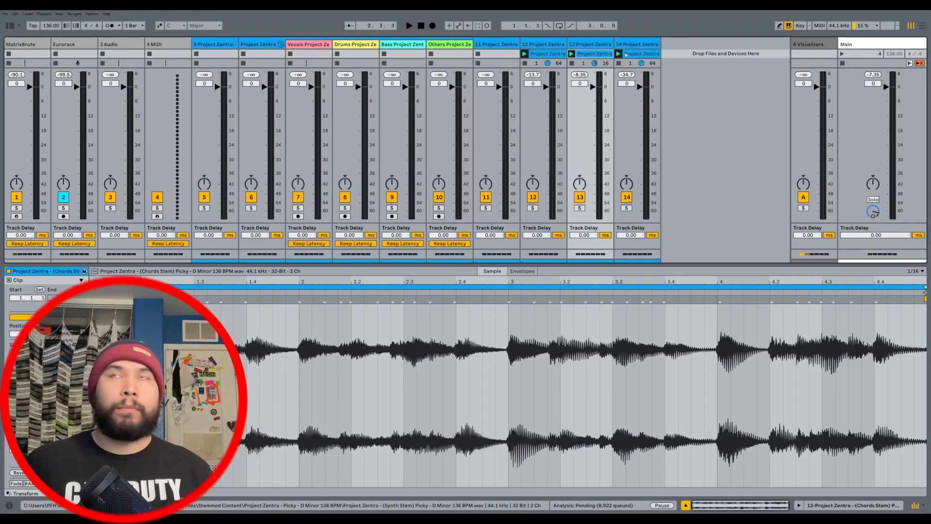
{"action": "left_click", "coordinate": [633, 54]}
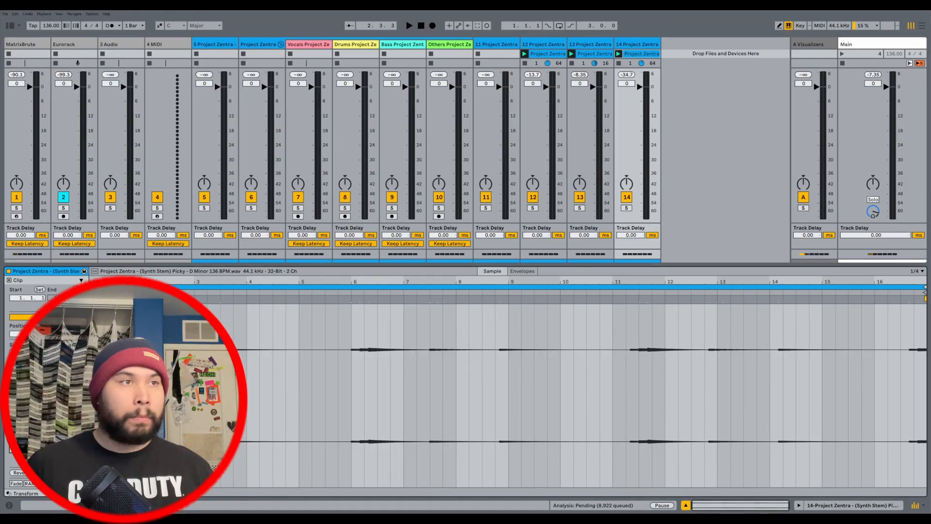
Step: Shorten the loops of the original Bell Stem and Synth Stem clips to their first 12 bars, ending at bar 13
{"action": "left_click", "coordinate": [548, 54]}
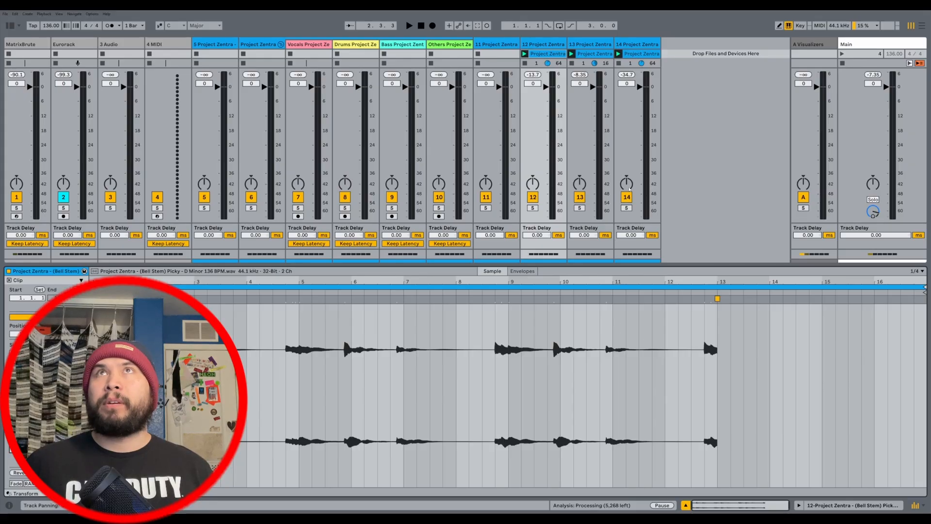
{"action": "left_click_drag", "start_coordinate": [925, 287], "coordinate": [716, 308]}
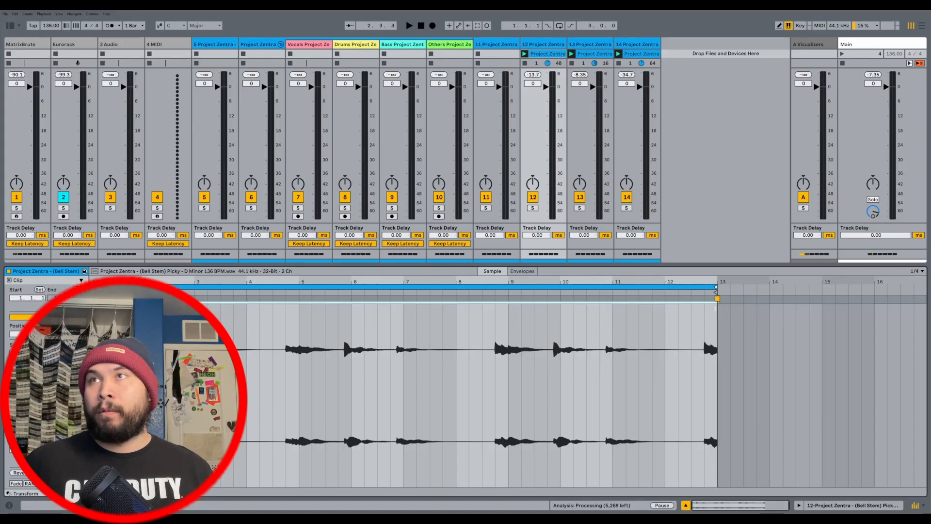
{"action": "left_click", "coordinate": [640, 54]}
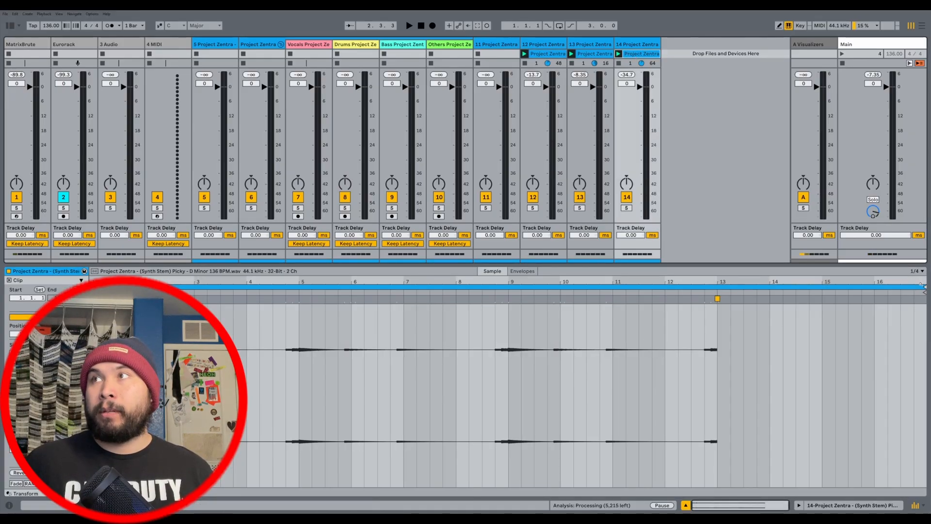
{"action": "left_click_drag", "start_coordinate": [925, 287], "coordinate": [716, 291]}
Step: Play the three original stems with the trimmed loops, then audition the separated Others clip for comparison and stop playback
{"action": "key", "text": "space"}
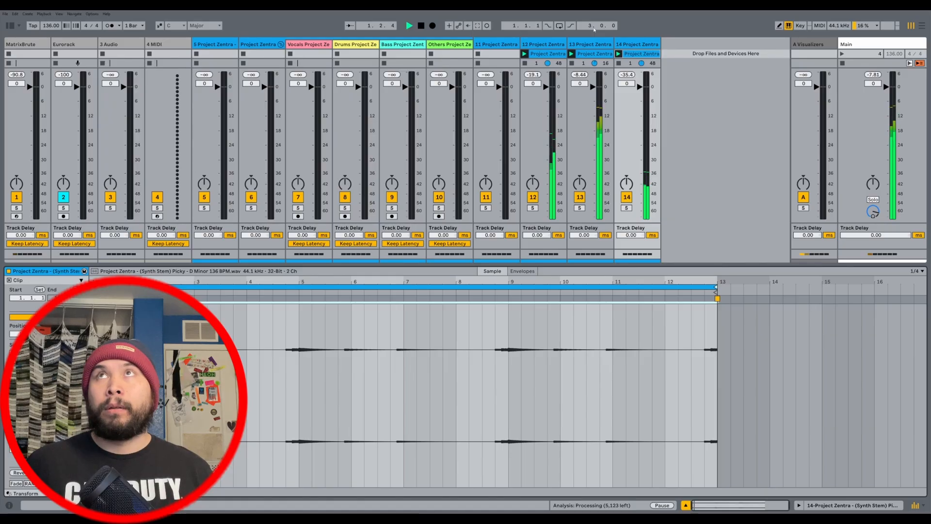
{"action": "key", "text": "ctrl+alt+l"}
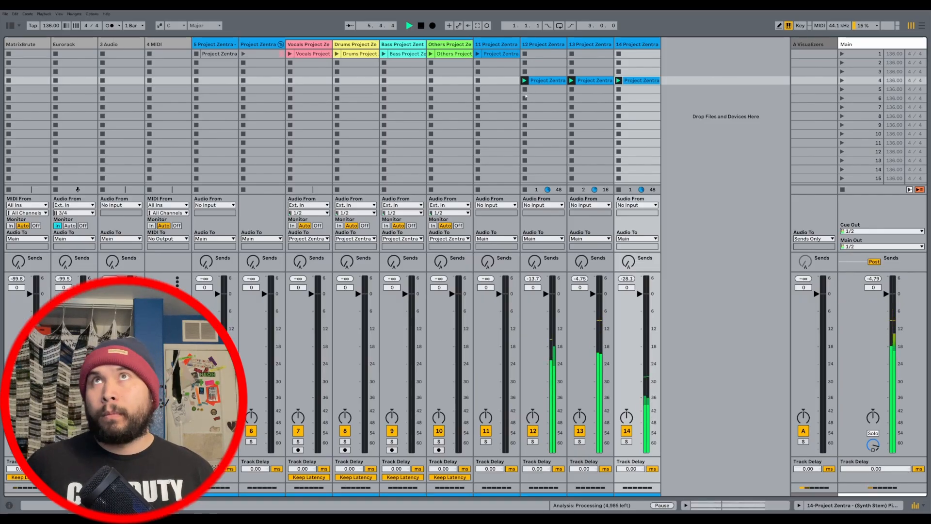
{"action": "key", "text": "space"}
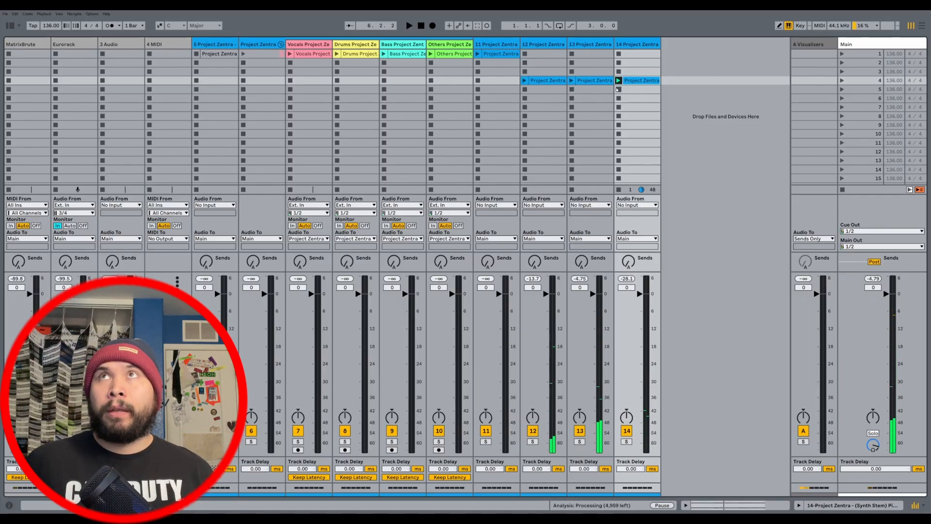
{"action": "left_click", "coordinate": [497, 55]}
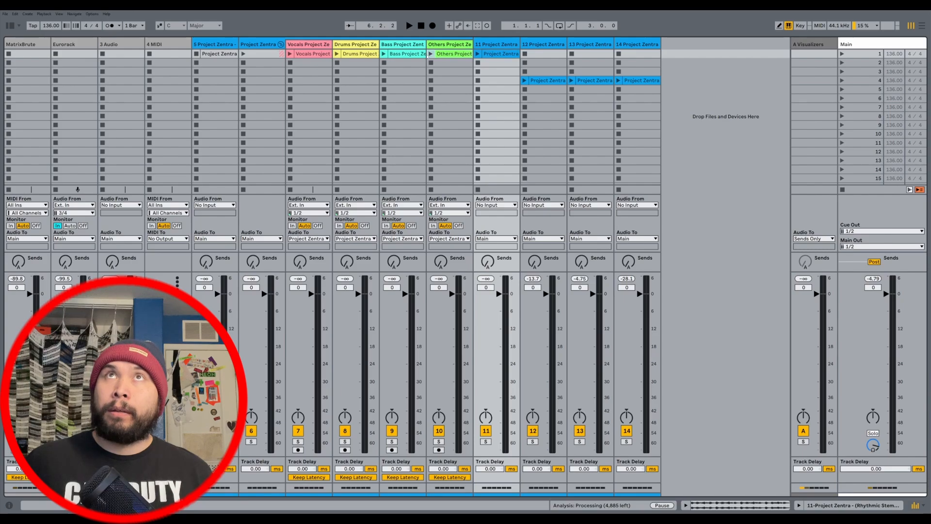
{"action": "left_click", "coordinate": [430, 53]}
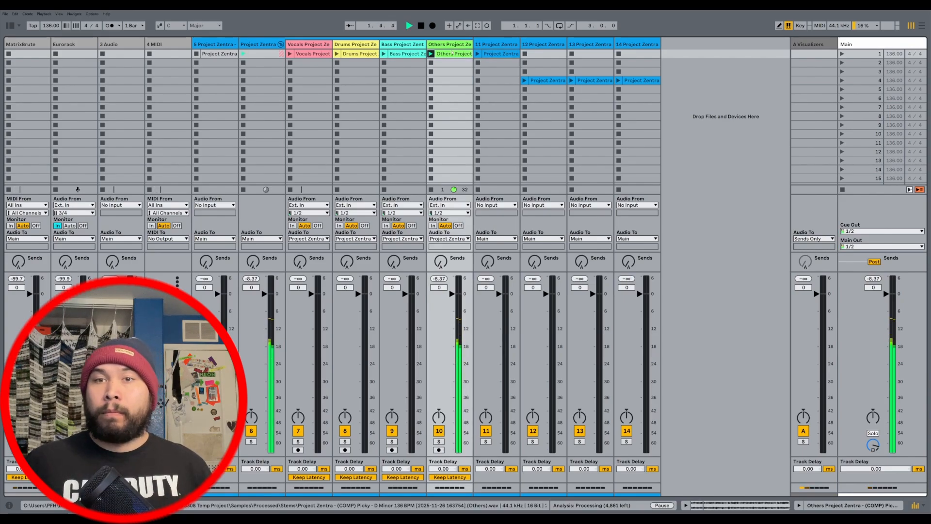
{"action": "key", "text": "space"}
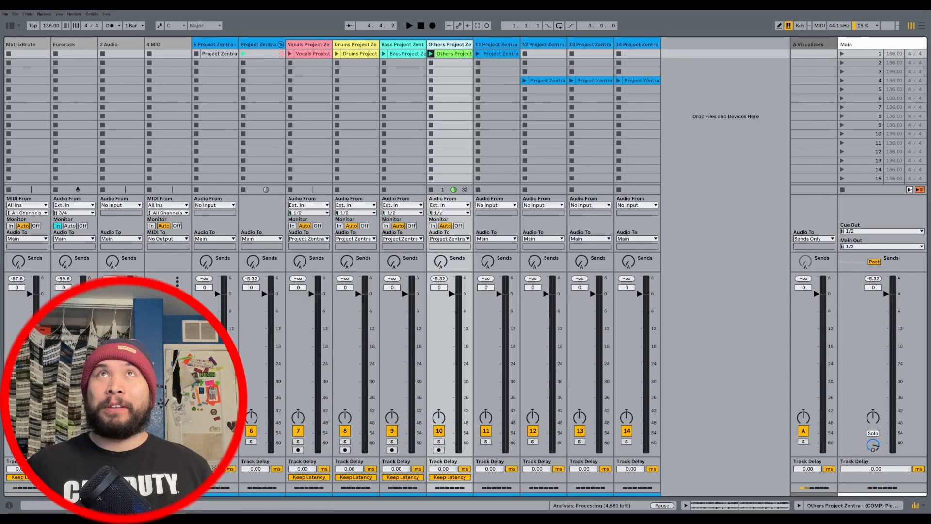
Step: Add a Utility audio effect to the separated Others track and invert the phase of its left and right channels
{"action": "key", "text": "ctrl+alt+b"}
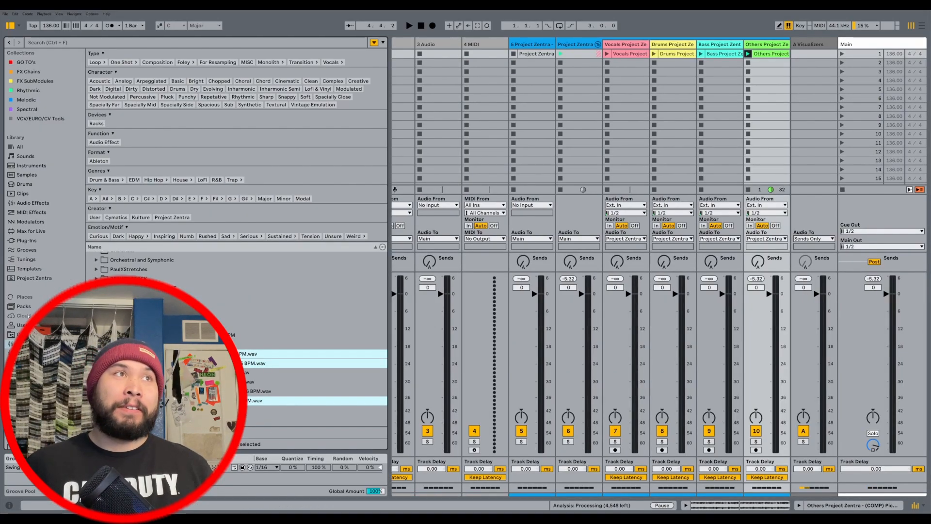
{"action": "left_click", "coordinate": [30, 325]}
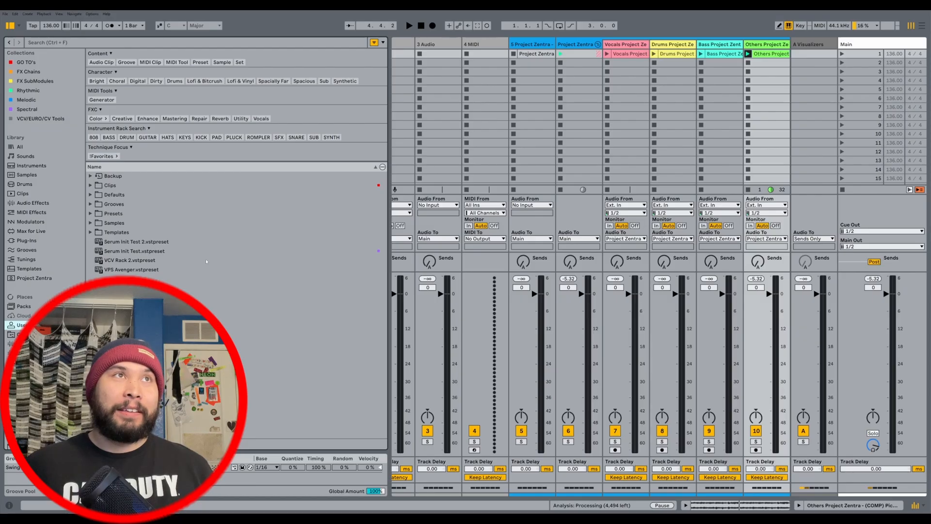
{"action": "left_click", "coordinate": [22, 150]}
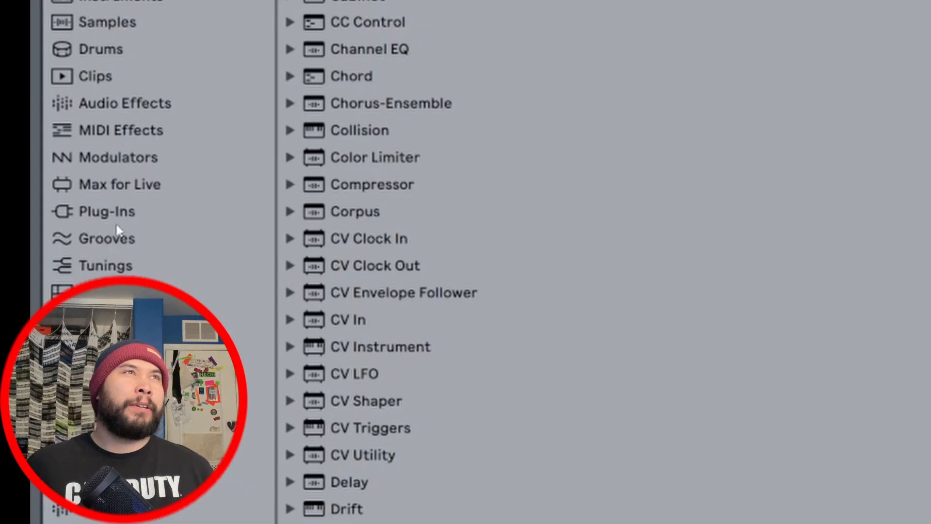
{"action": "left_click", "coordinate": [150, 99]}
{"action": "scroll", "coordinate": [506, 327], "scroll_direction": "down", "scroll_amount": 10}
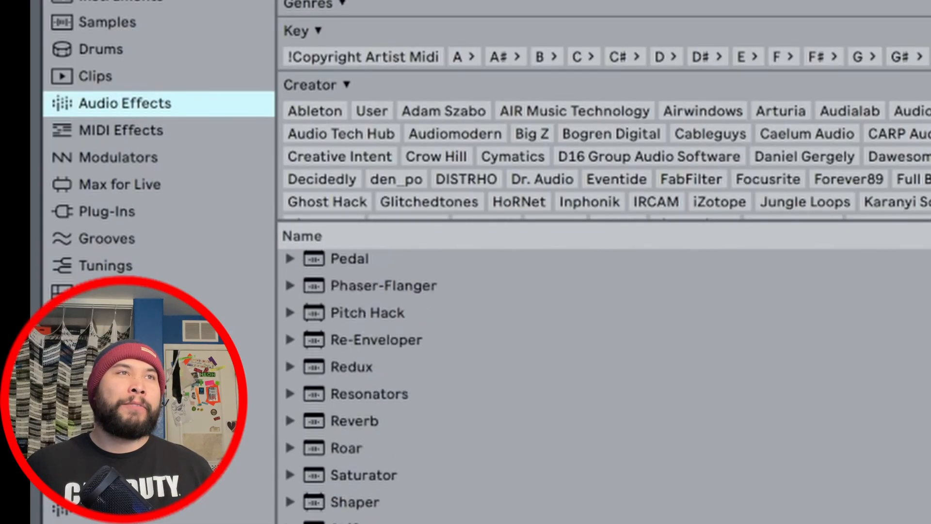
{"action": "left_click", "coordinate": [579, 267]}
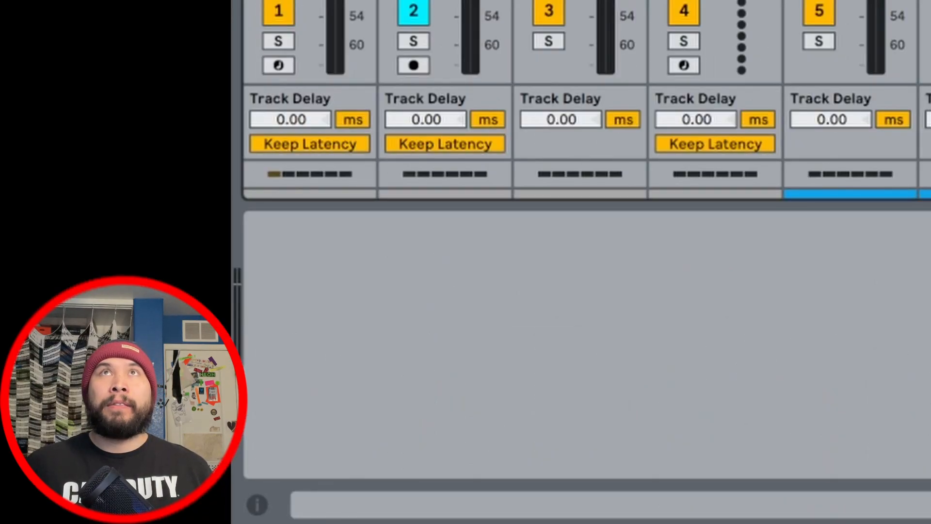
{"action": "key", "text": "Return"}
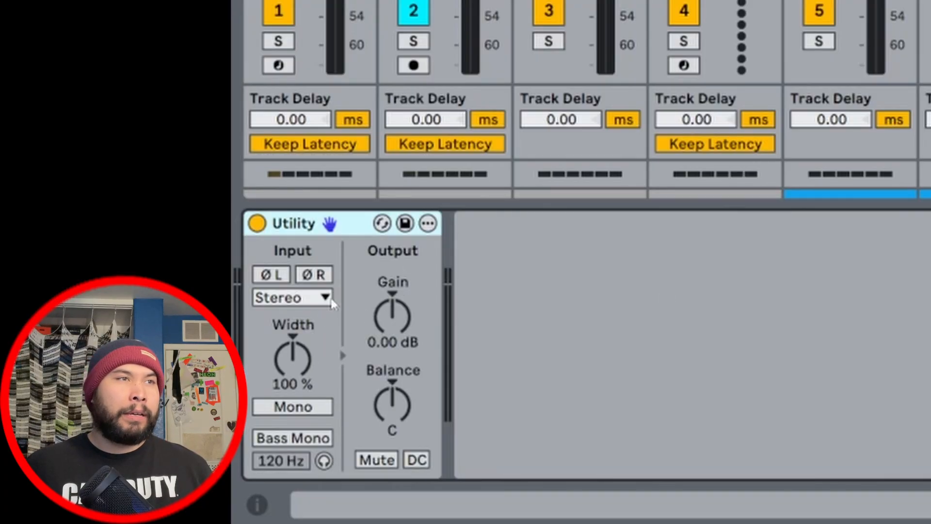
{"action": "left_click", "coordinate": [313, 277]}
{"action": "left_click", "coordinate": [267, 276]}
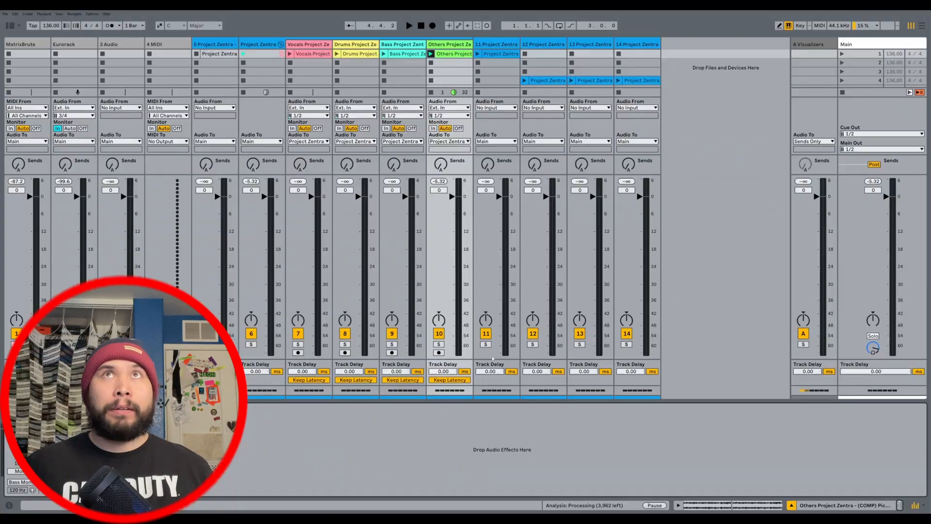
Step: Play the phase-inverted Others clip together with the original Bell, Chords and Synth stem clips as a null test
{"action": "key", "text": "space"}
{"action": "key", "text": "space"}
{"action": "left_click", "coordinate": [525, 80]}
{"action": "key", "text": "space"}
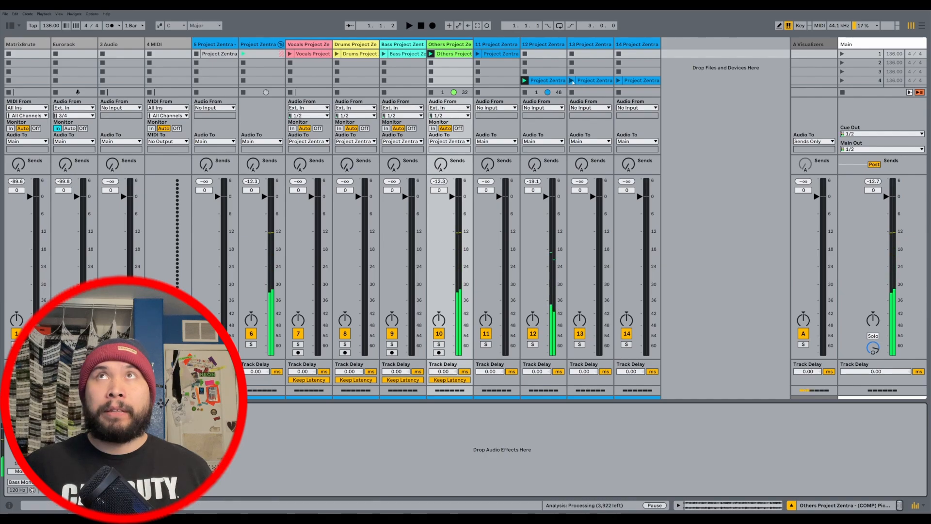
{"action": "left_click", "coordinate": [572, 81]}
{"action": "key", "text": "space"}
{"action": "left_click", "coordinate": [623, 81]}
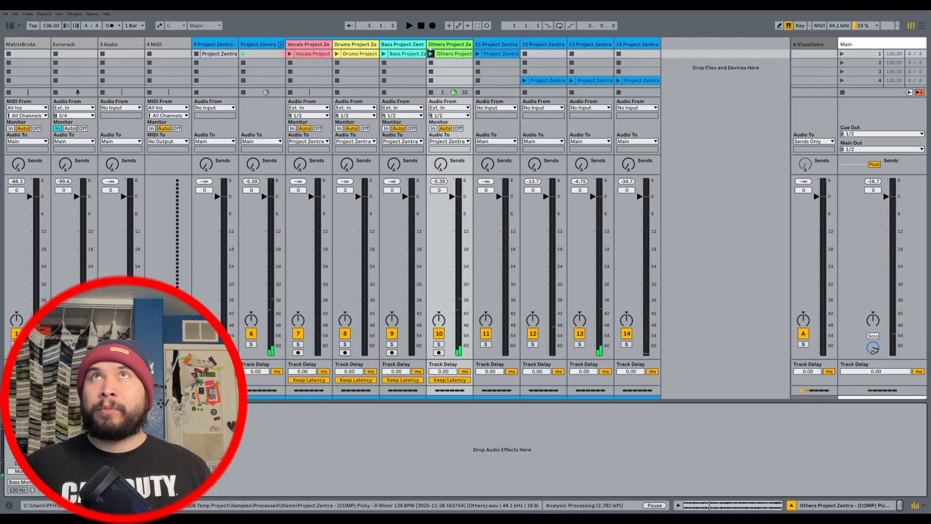
Step: Audition the phase-inverted separated Others clip on its own and stop playback
{"action": "key", "text": "space"}
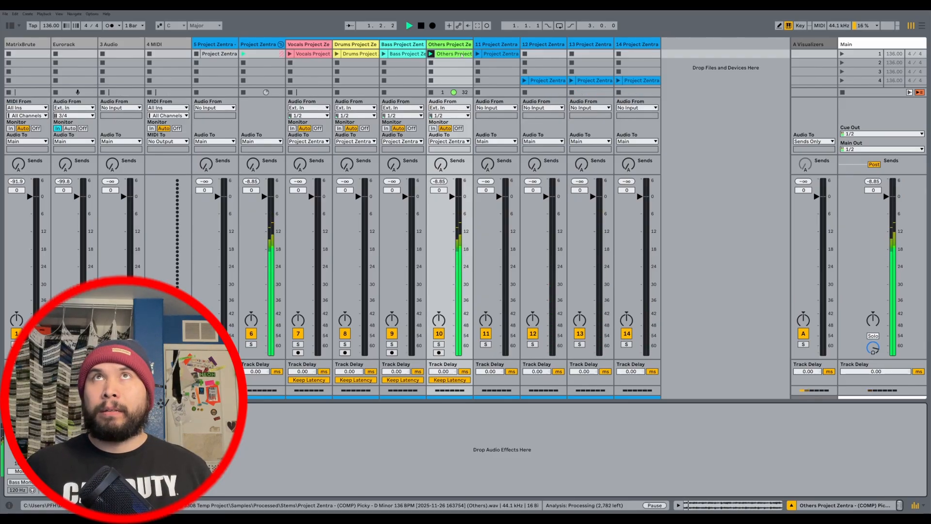
{"action": "key", "text": "space"}
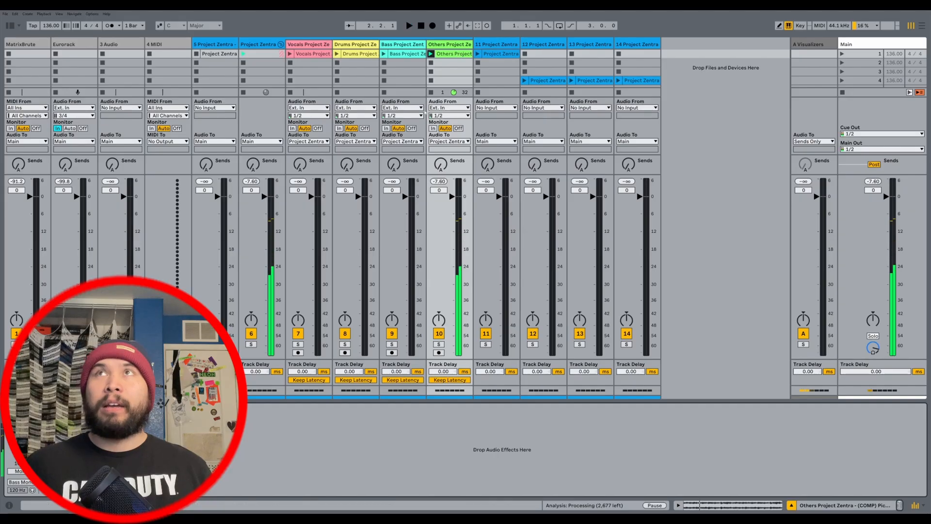
Step: Add the original FX Stem as a new audio track in scene 4 and play the original stems against the separated Bass and Others clips
{"action": "key", "text": "ctrl+alt+b"}
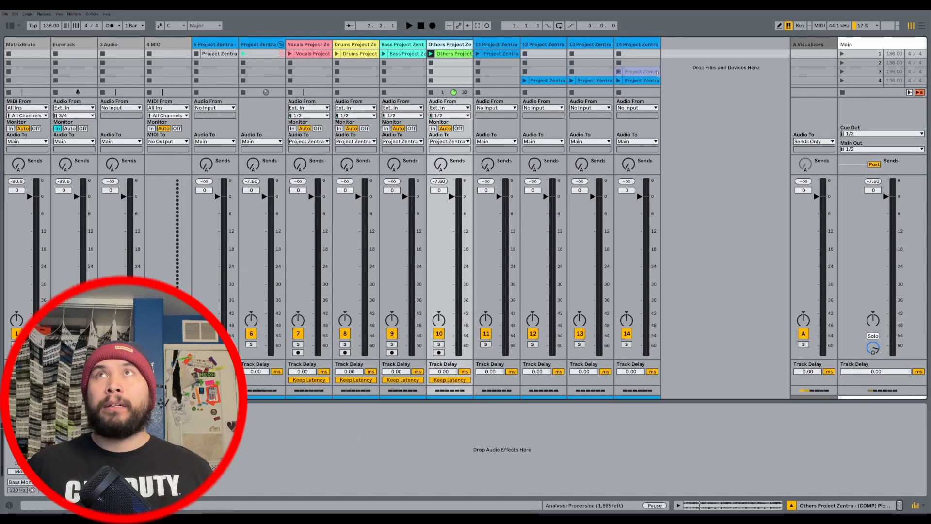
{"action": "left_click_drag", "start_coordinate": [666, 83], "coordinate": [685, 80]}
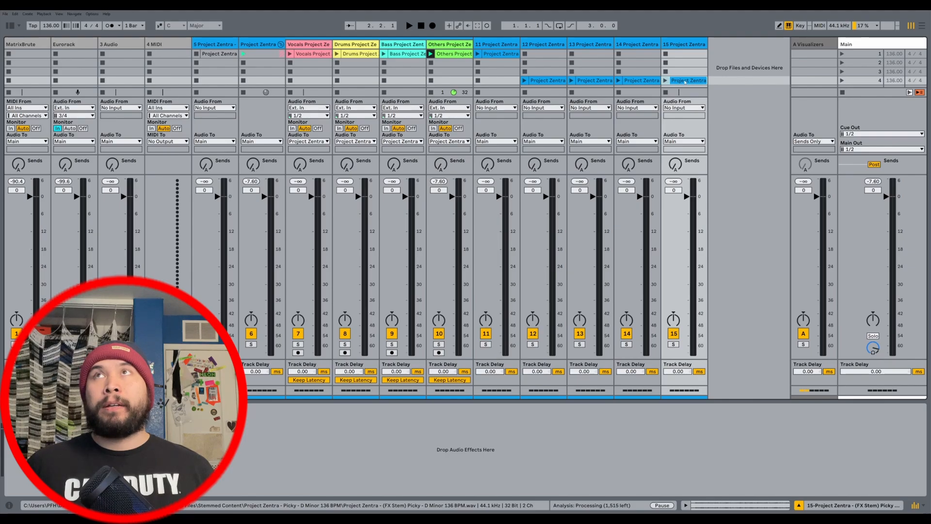
{"action": "double_click", "coordinate": [685, 81]}
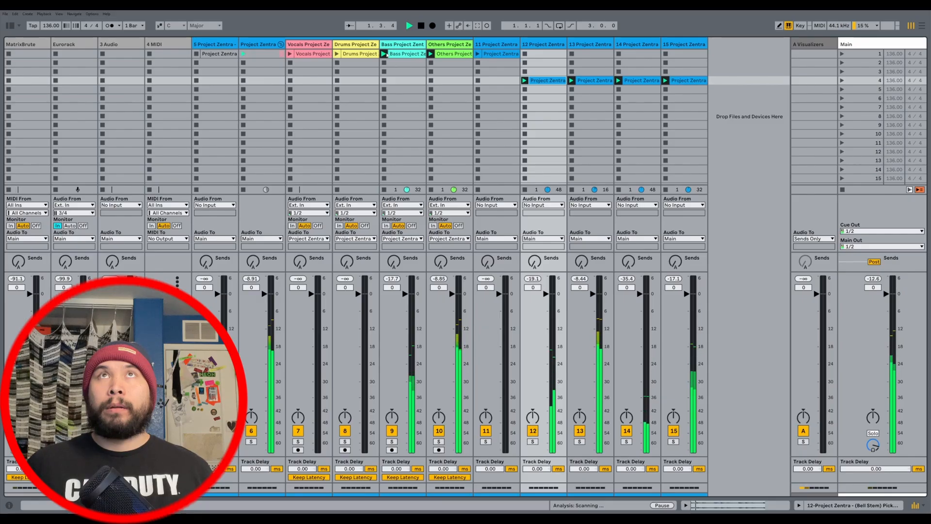
{"action": "key", "text": "space"}
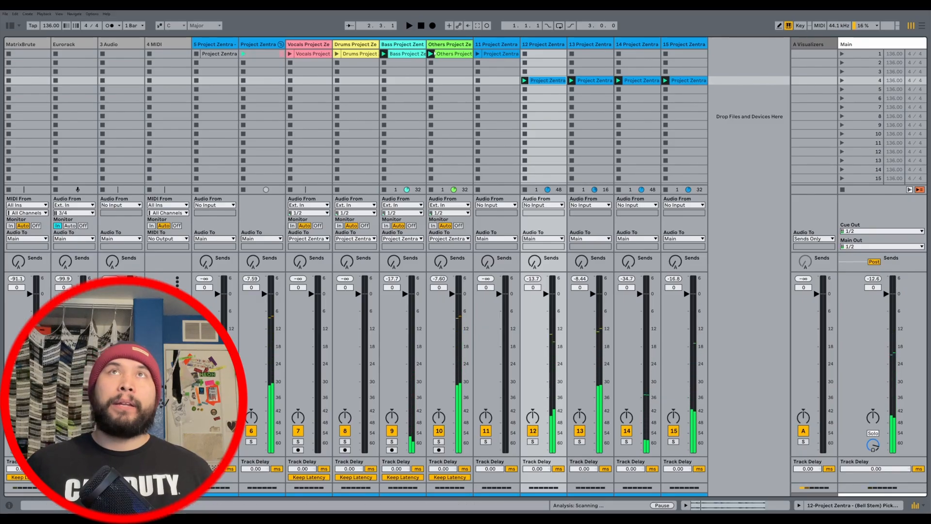
Step: Color the separated stems' group track red and move the phase-inverting Utility from the Others track onto the group
{"action": "right_click", "coordinate": [257, 43]}
{"action": "left_click", "coordinate": [265, 177]}
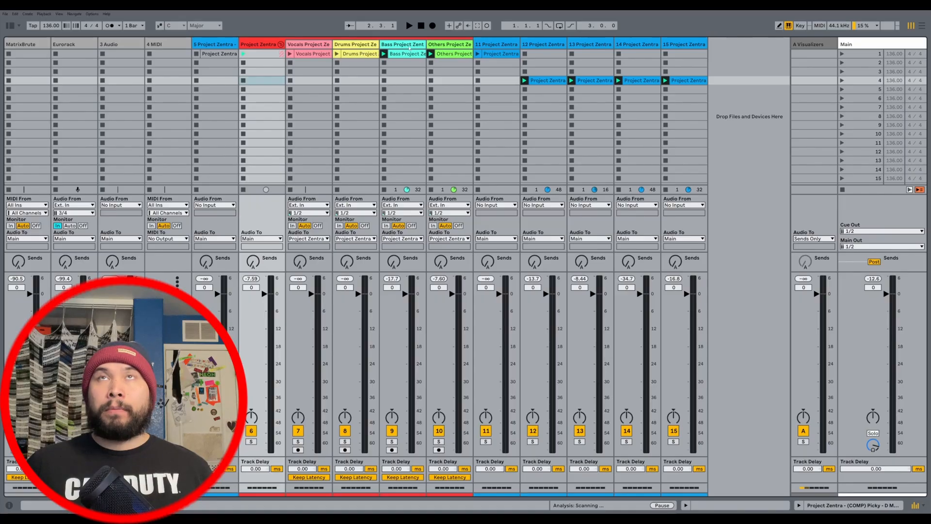
{"action": "double_click", "coordinate": [402, 44]}
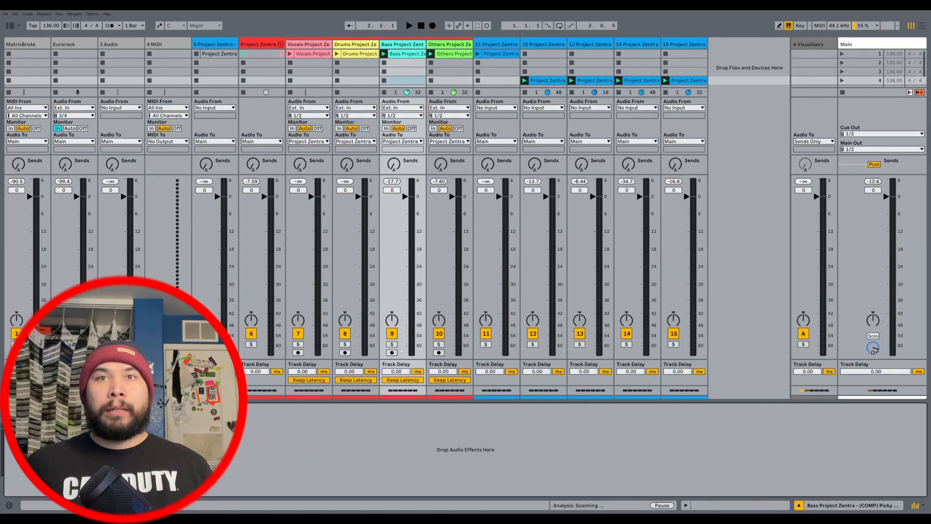
{"action": "double_click", "coordinate": [403, 44]}
{"action": "double_click", "coordinate": [403, 44]}
{"action": "left_click", "coordinate": [449, 44]}
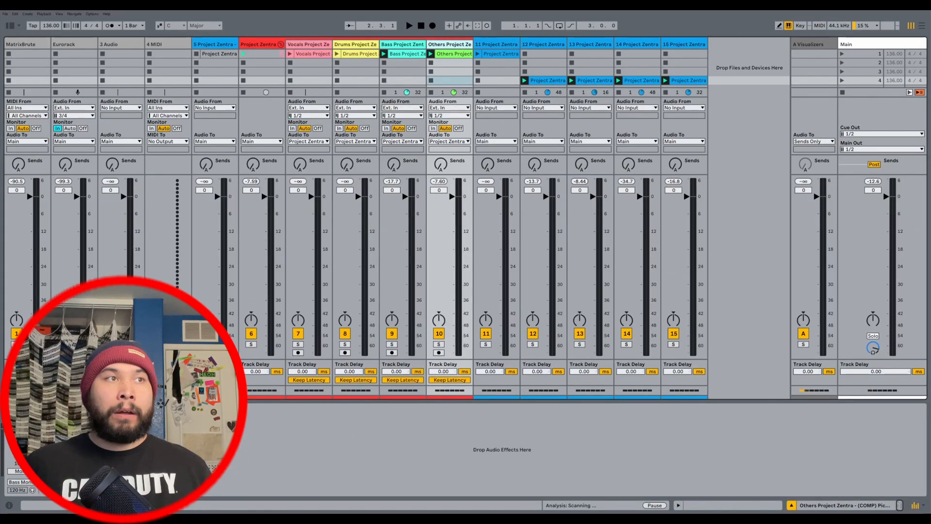
{"action": "left_click", "coordinate": [261, 45]}
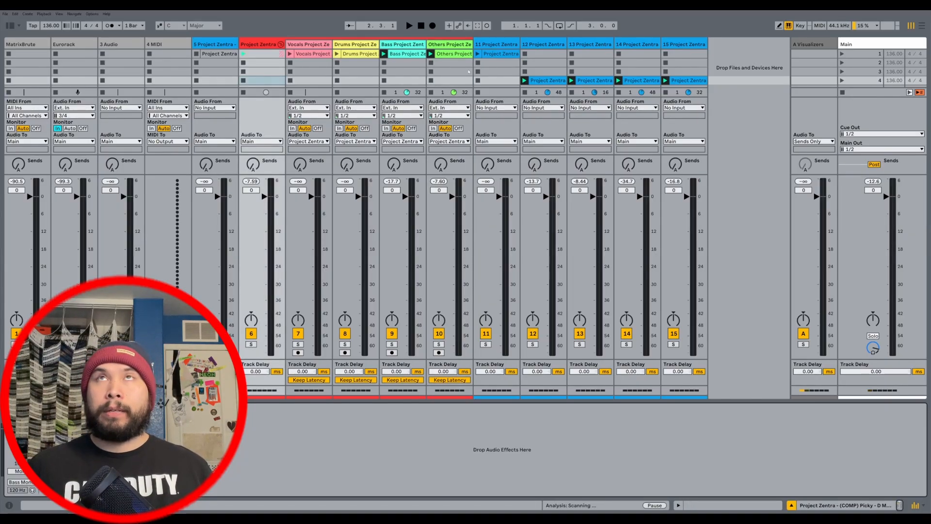
Step: Play the null test and launch the original Rhythmic Stem and separated Drums clips so they join the other stems
{"action": "key", "text": "space"}
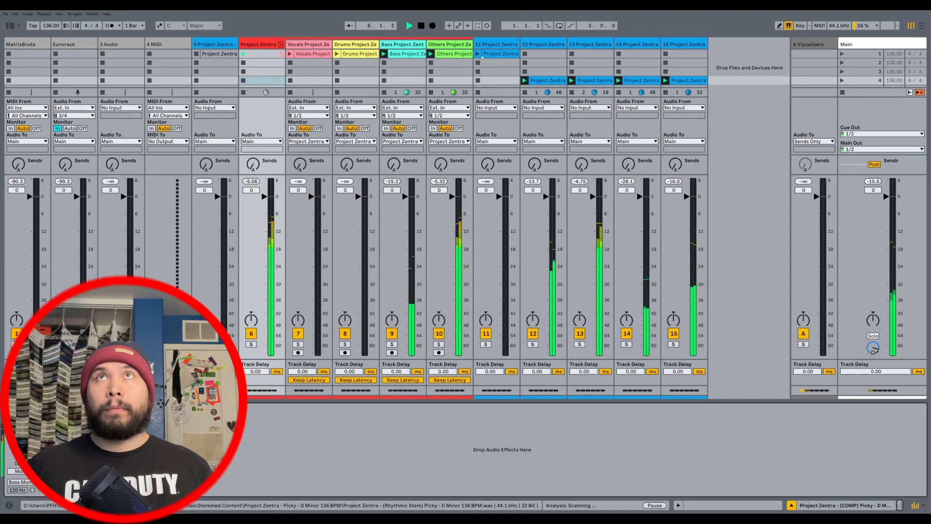
{"action": "left_click", "coordinate": [478, 55]}
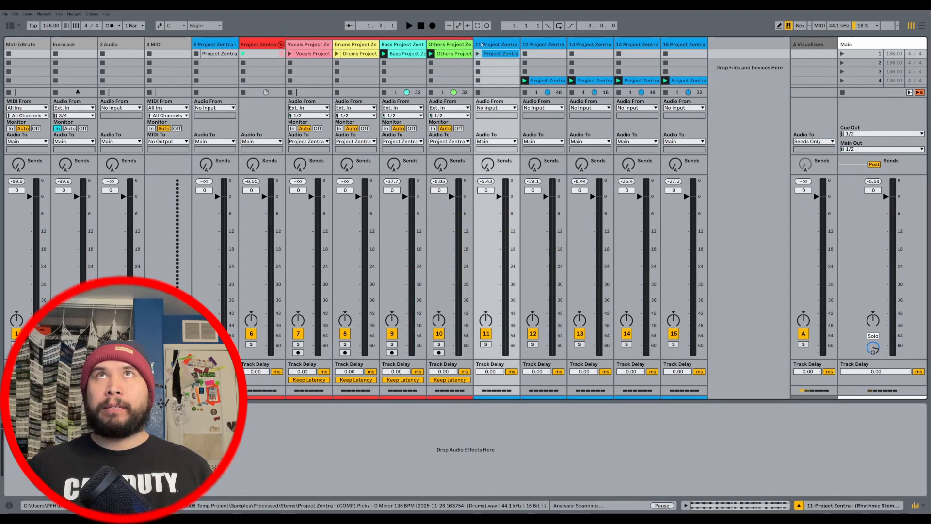
{"action": "left_click", "coordinate": [489, 47]}
{"action": "left_click", "coordinate": [357, 54]}
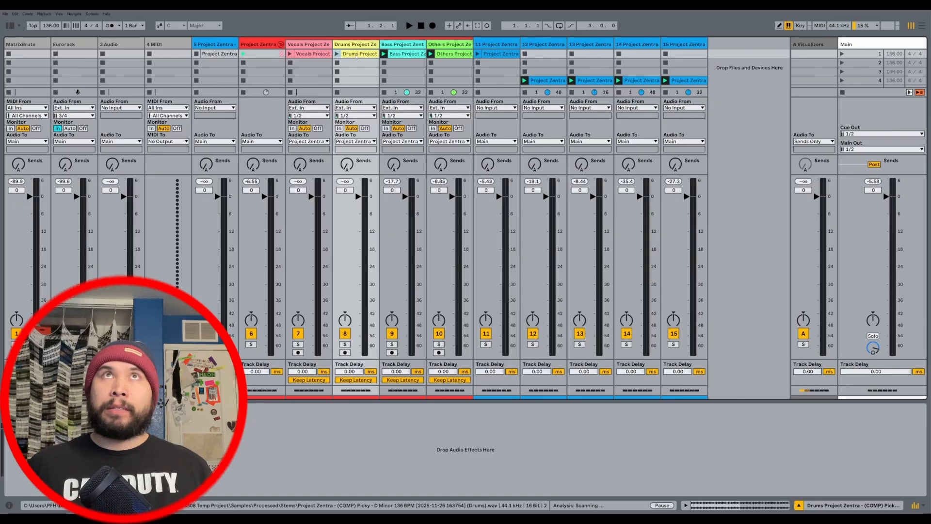
{"action": "left_click", "coordinate": [479, 54]}
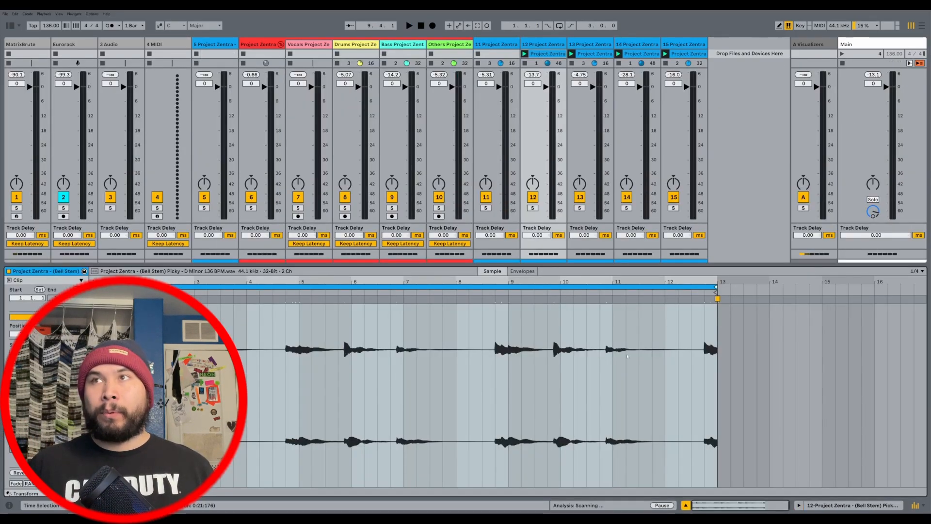
Step: Inspect the original FX Stem waveform and replay all original stems against the phase-inverted group, stopping playback at the end
{"action": "left_click", "coordinate": [642, 53]}
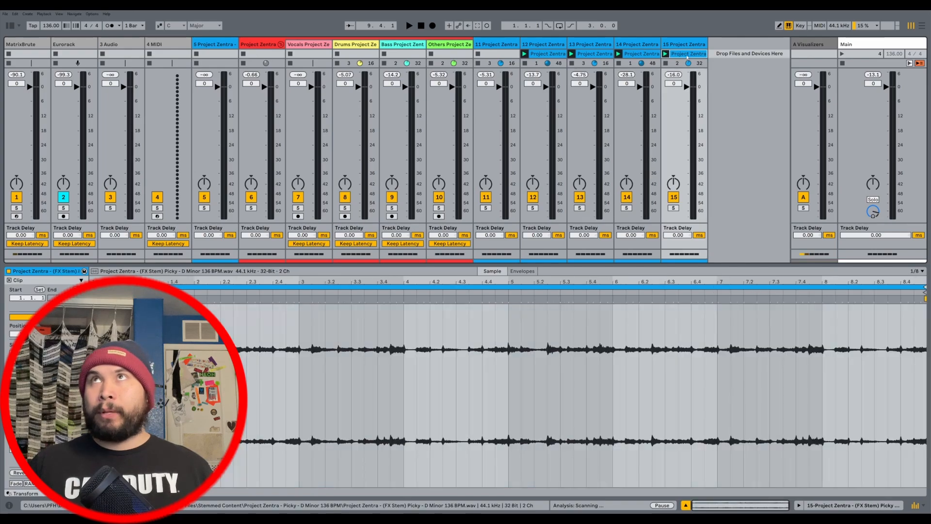
{"action": "left_click", "coordinate": [689, 54]}
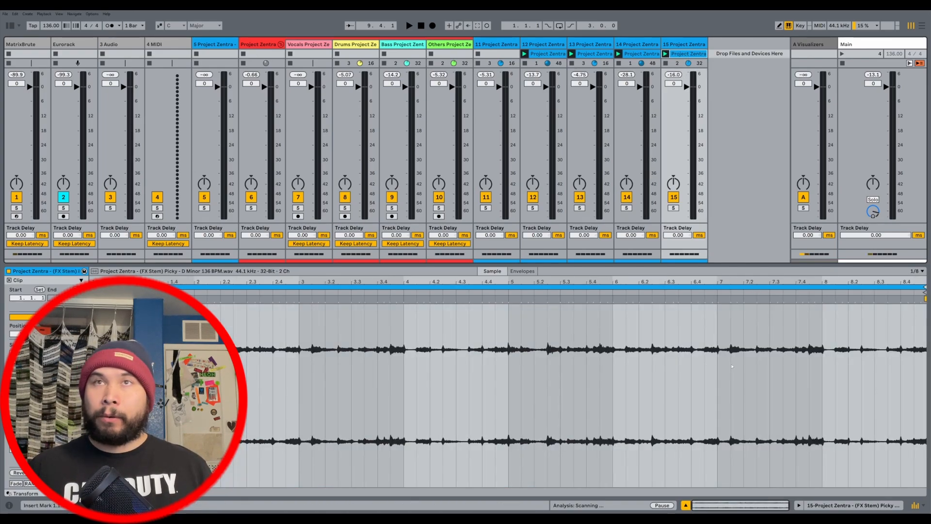
{"action": "key", "text": "space"}
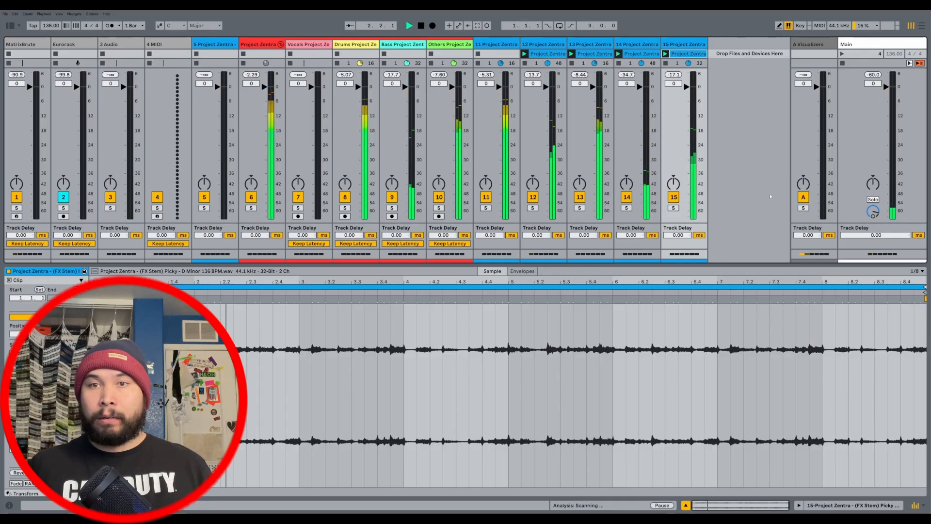
{"action": "key", "text": "space"}
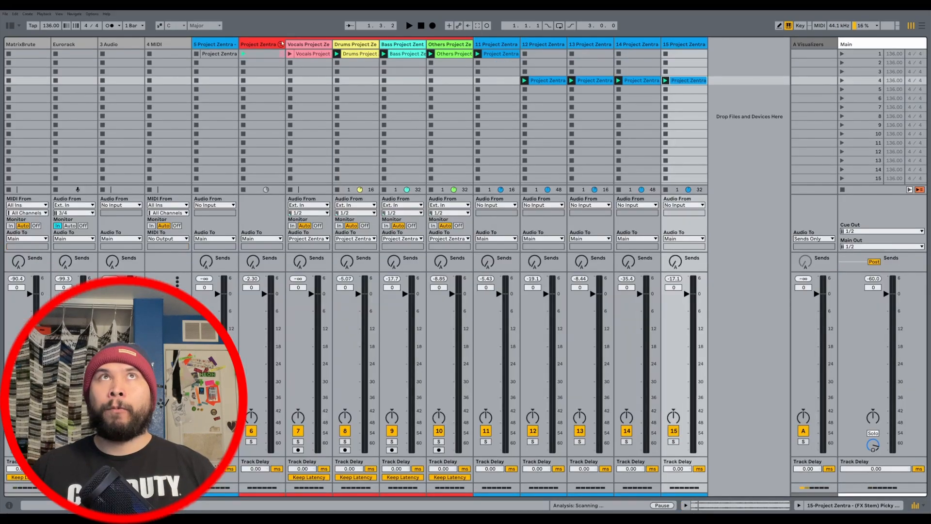
Step: Delete all the Project Zentra tracks, from the original composition on track 5 through the FX Stem on track 15
{"action": "left_click", "coordinate": [266, 44]}
{"action": "left_click", "coordinate": [224, 44]}
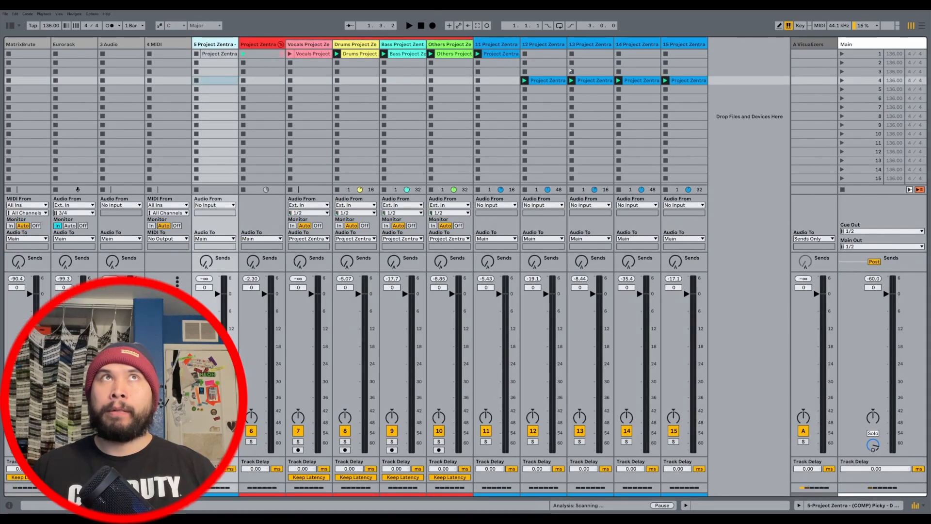
{"action": "left_click", "coordinate": [679, 43], "text": "shift"}
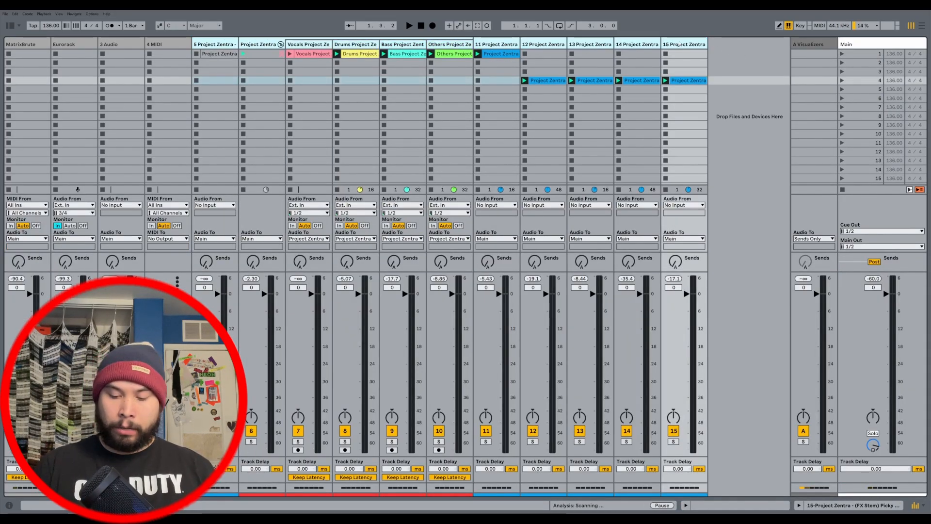
{"action": "key", "text": "Delete"}
Step: Load the browser file "Project Zentra - (Song Loop) Reduce - D# Minor 136 BPM.wav" as a clip on a new audio track in scene 1
{"action": "key", "text": "ctrl+alt+b"}
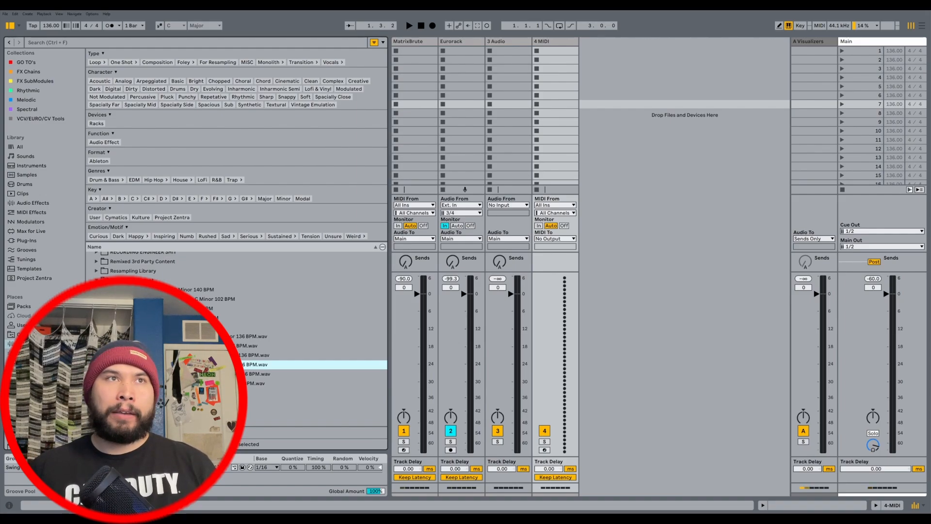
{"action": "left_click", "coordinate": [194, 336]}
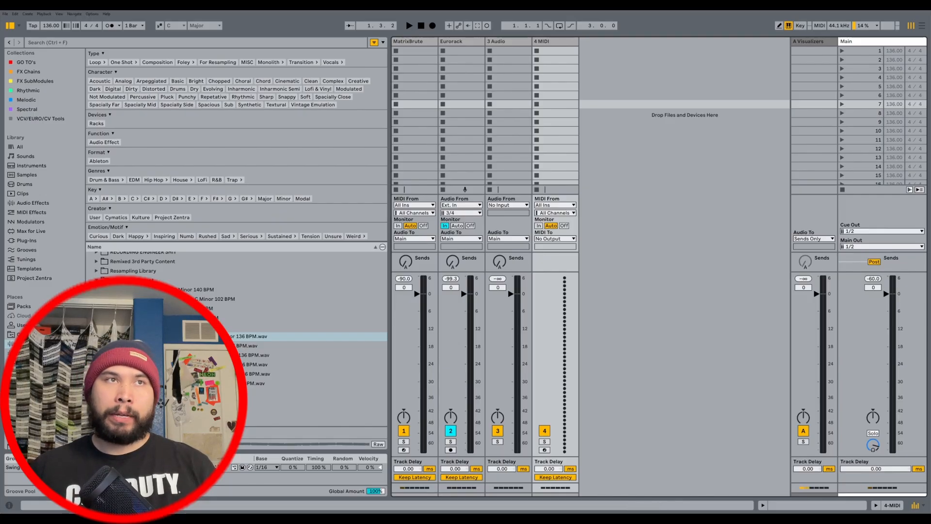
{"action": "left_click", "coordinate": [203, 356]}
{"action": "left_click", "coordinate": [203, 374]}
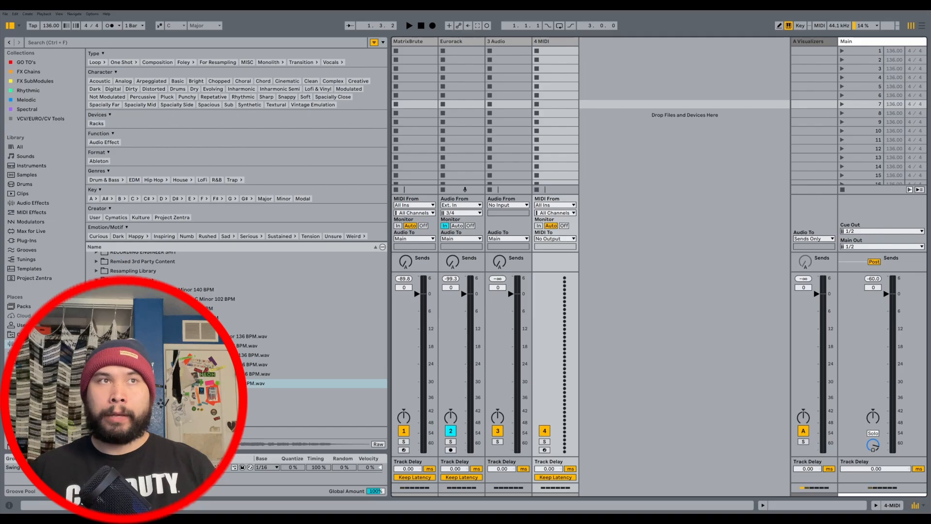
{"action": "left_click", "coordinate": [204, 364]}
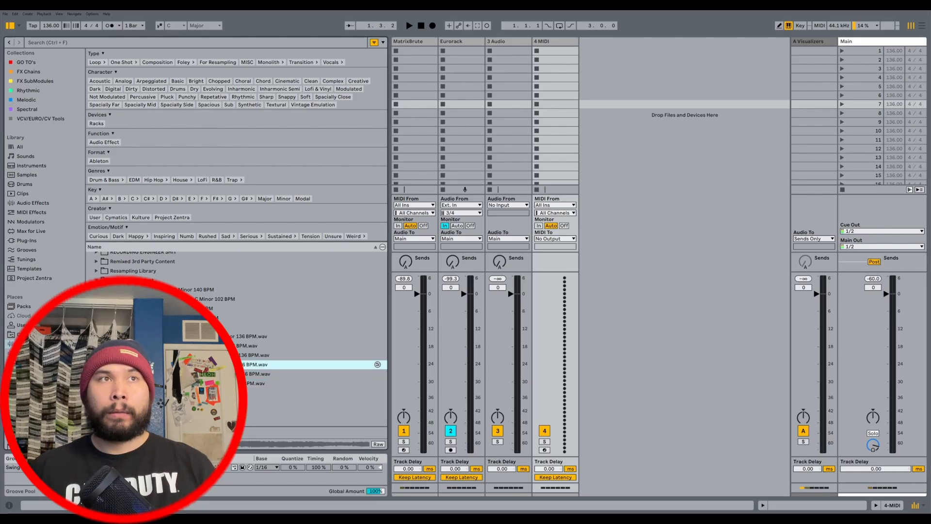
{"action": "left_click_drag", "start_coordinate": [204, 364], "coordinate": [603, 50]}
{"action": "key", "text": "ctrl+alt+b"}
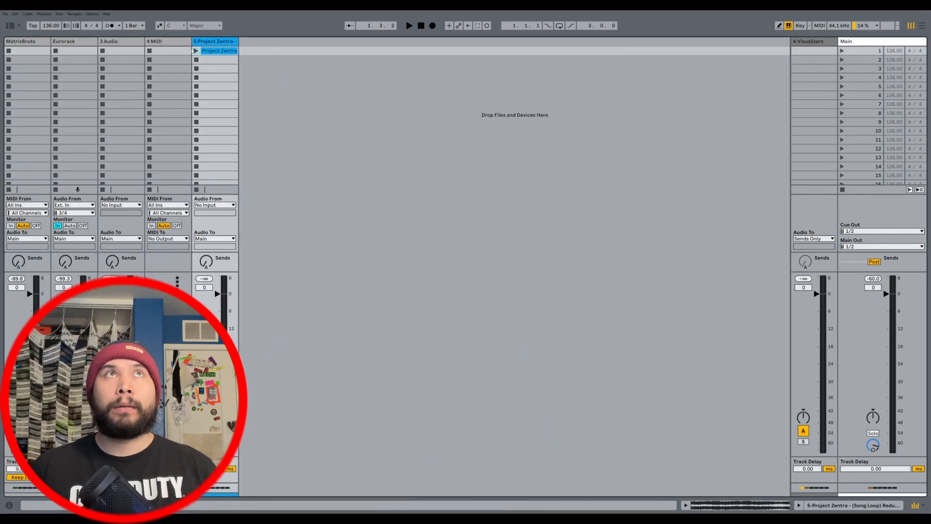
Step: Try red for the song loop track and its clip, and settle on a golden brown color
{"action": "right_click", "coordinate": [204, 40]}
{"action": "left_click", "coordinate": [214, 182]}
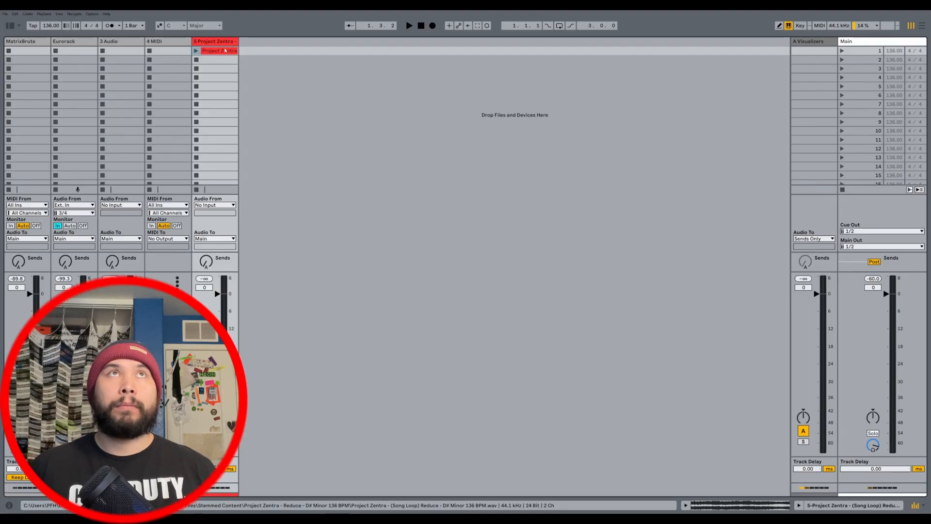
{"action": "right_click", "coordinate": [226, 42]}
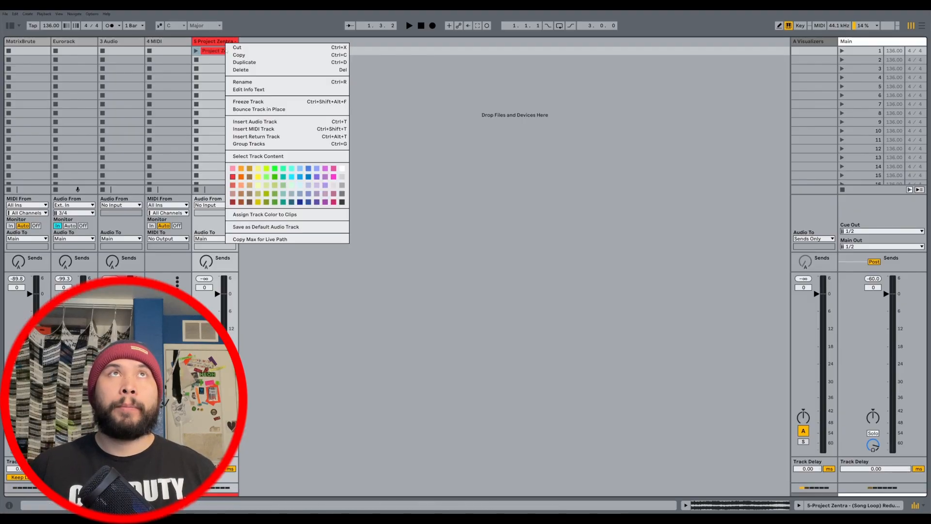
{"action": "left_click", "coordinate": [257, 177]}
Step: Separate the song loop clip into Vocals, Drums, Bass and Others stems on new audio tracks at High Quality
{"action": "right_click", "coordinate": [224, 52]}
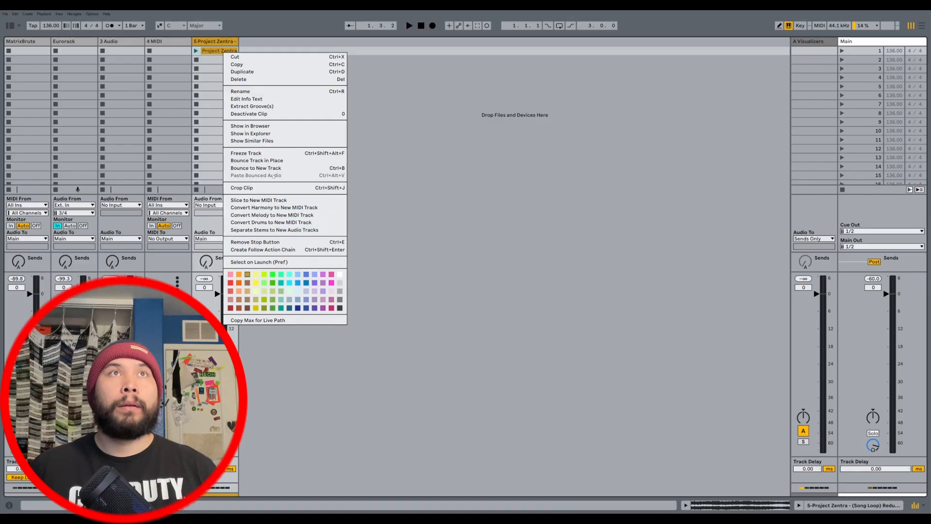
{"action": "left_click", "coordinate": [263, 231]}
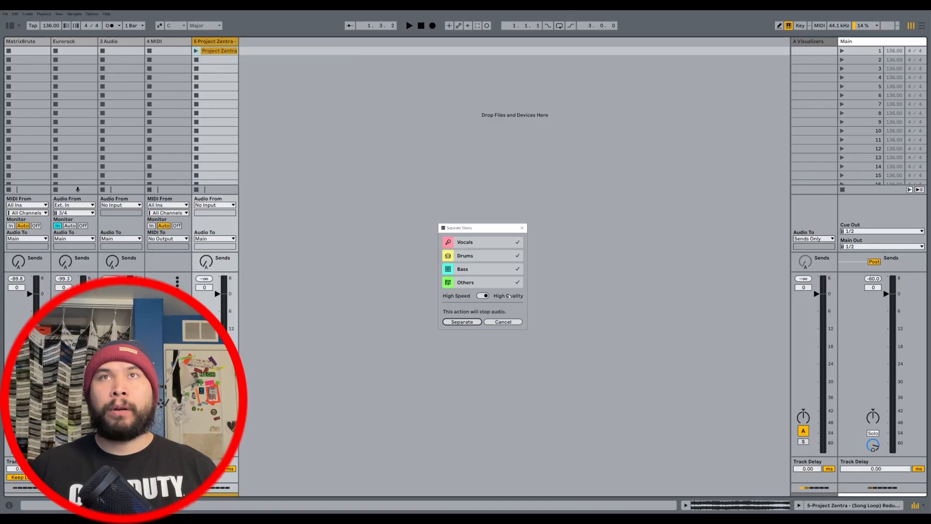
{"action": "left_click", "coordinate": [469, 322]}
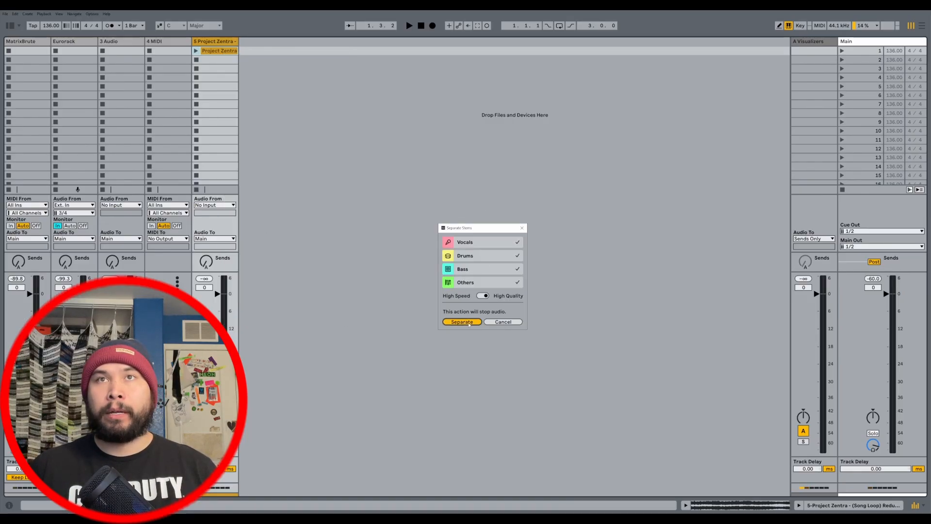
Step: Open the song loop's separated Vocals clip and audition it, followed by the separated Drums clip
{"action": "left_click", "coordinate": [317, 54]}
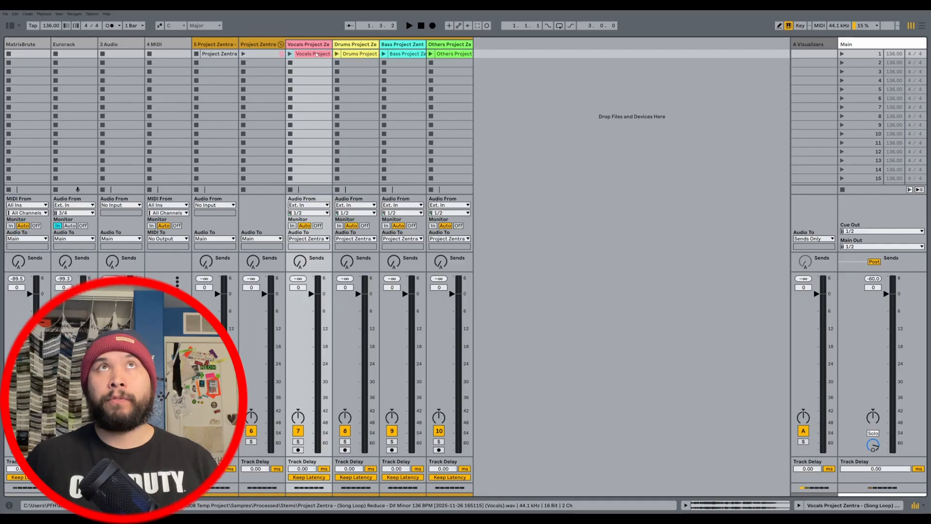
{"action": "double_click", "coordinate": [307, 55]}
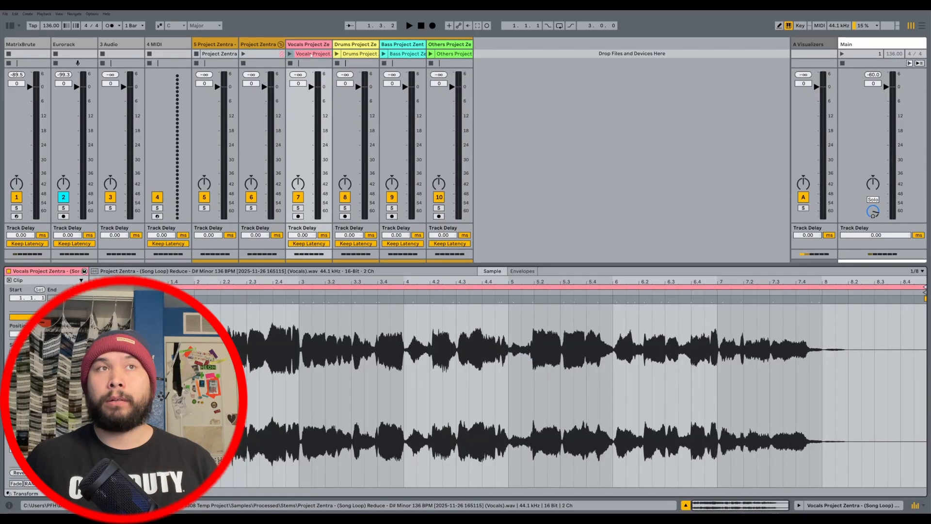
{"action": "left_click", "coordinate": [290, 53]}
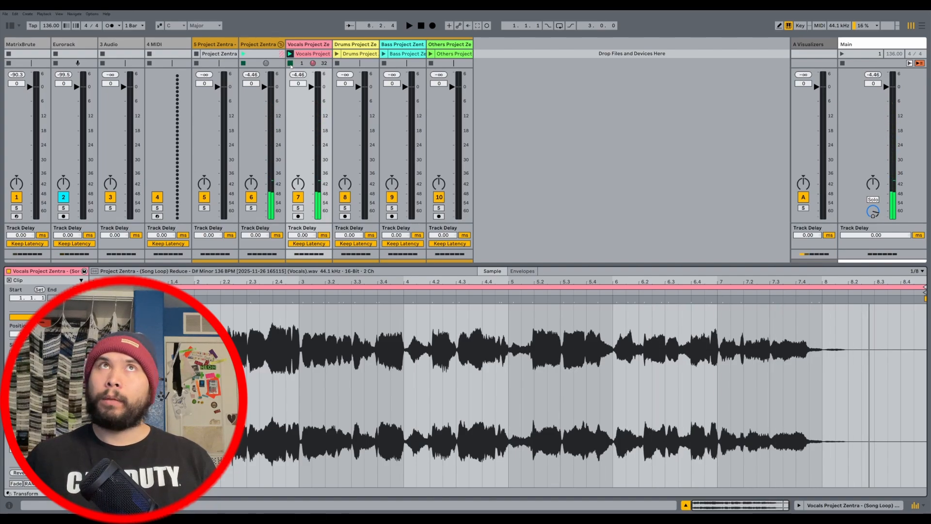
{"action": "key", "text": "space"}
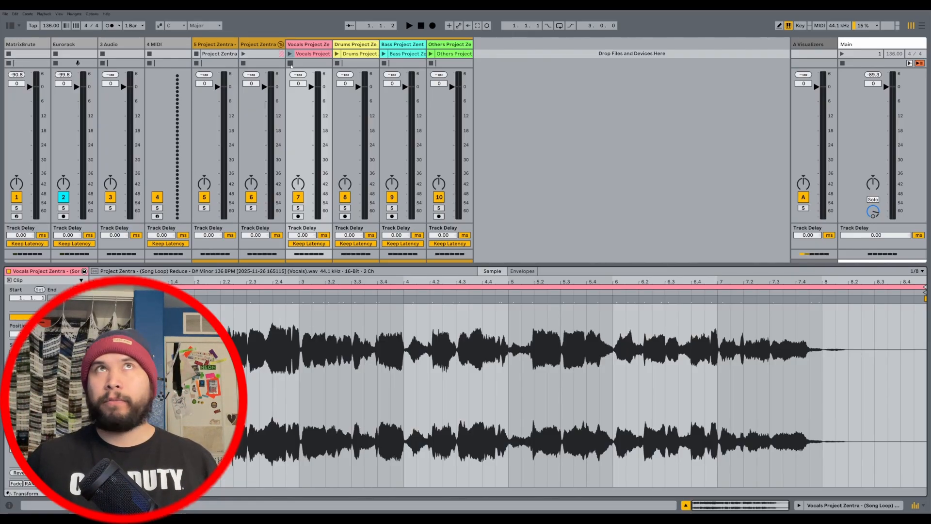
{"action": "left_click", "coordinate": [336, 54]}
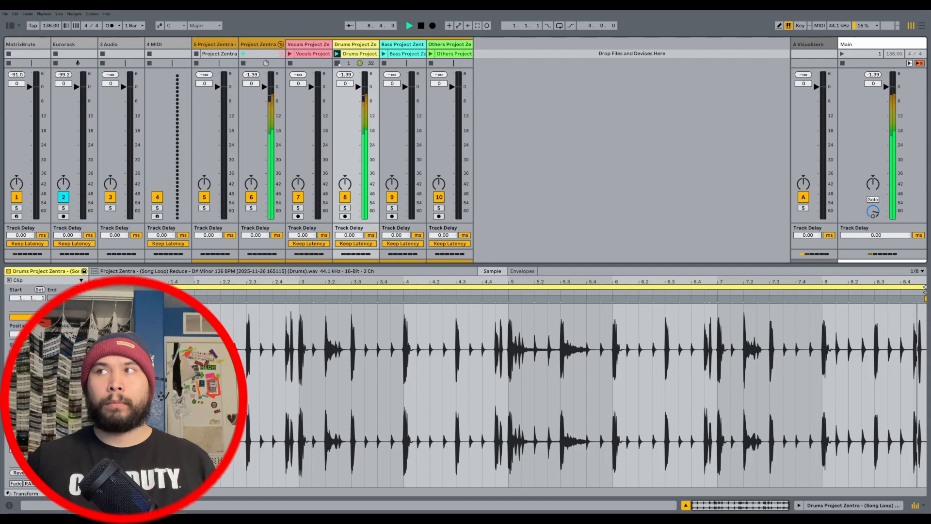
Step: Audition the separated Drums clip from several positions around bars 4 and 5
{"action": "key", "text": "space"}
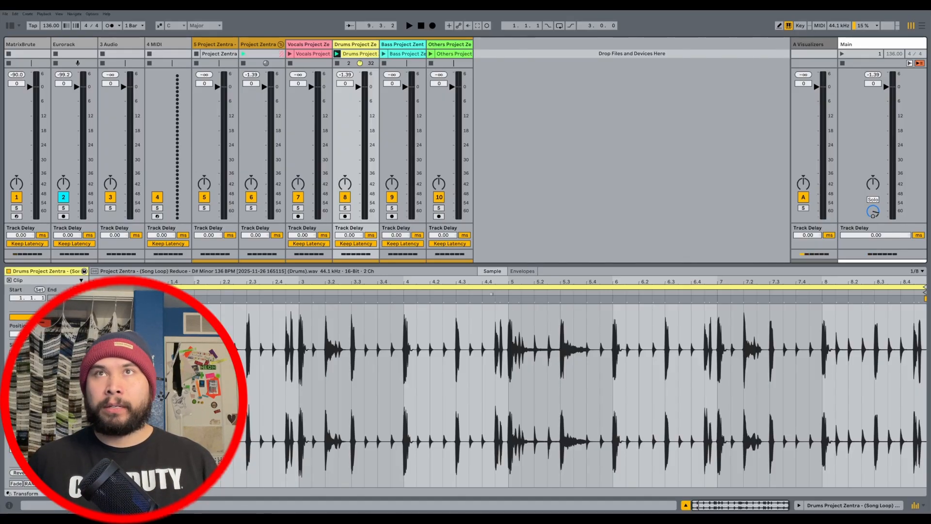
{"action": "left_click", "coordinate": [504, 295]}
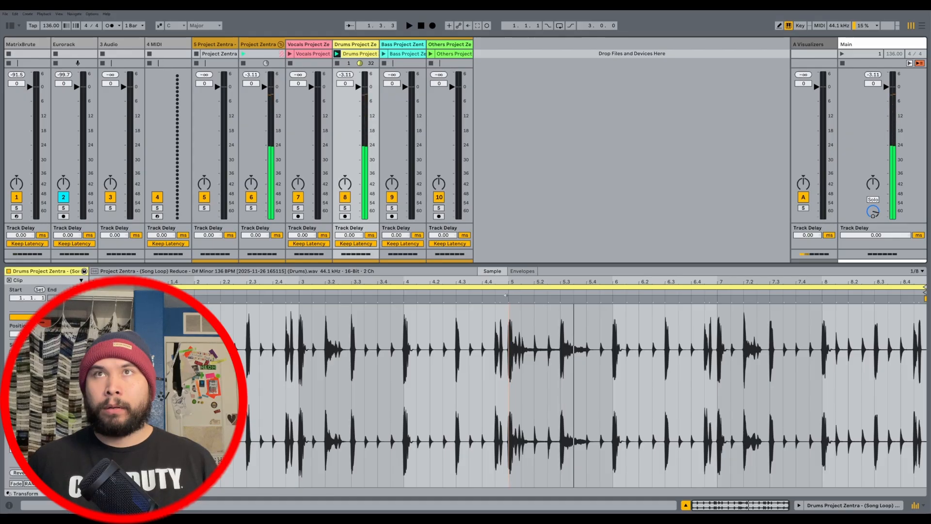
{"action": "left_click", "coordinate": [505, 294]}
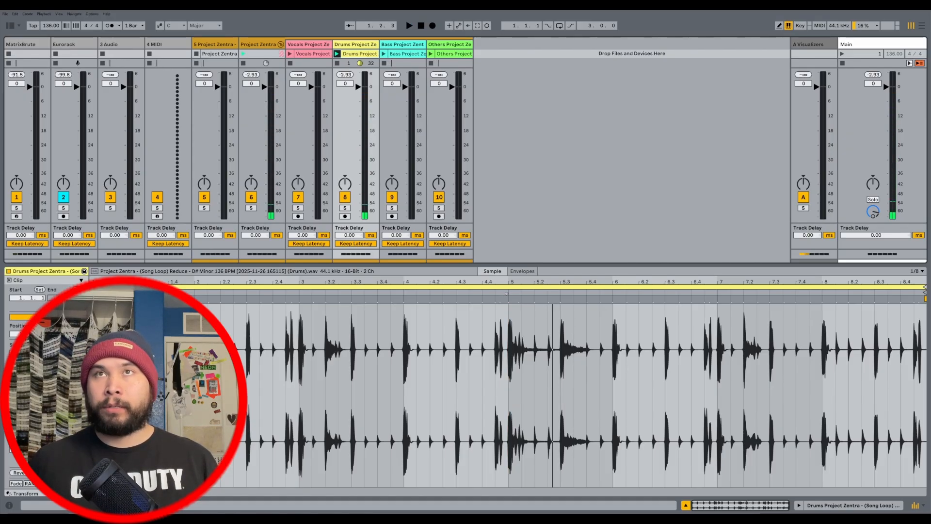
{"action": "left_click", "coordinate": [507, 293]}
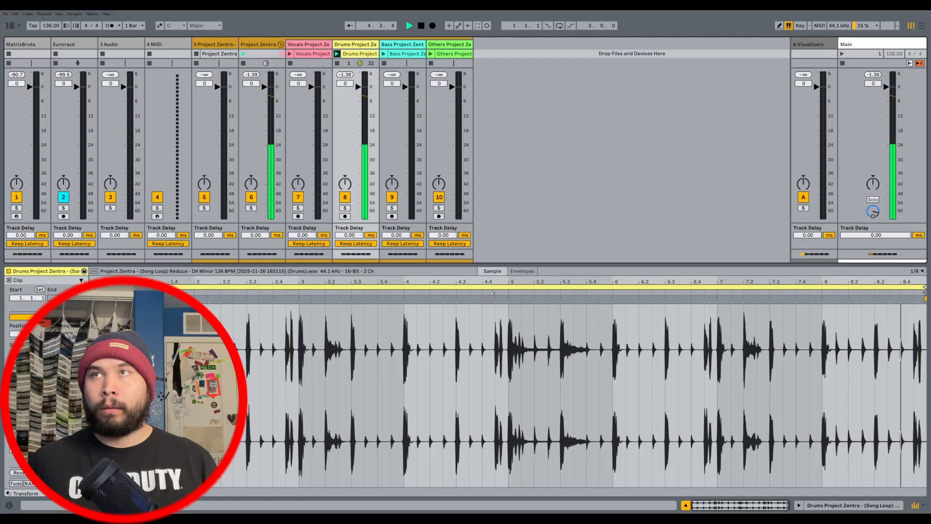
{"action": "left_click", "coordinate": [492, 293]}
{"action": "left_click", "coordinate": [451, 293]}
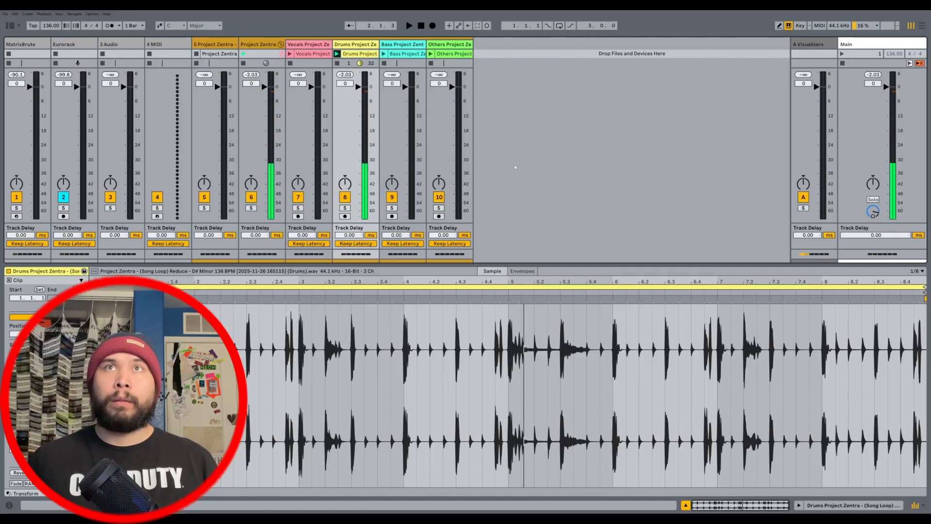
Step: Load the browser file "Project Zentra - (Drum Stem) Reduce - D# Minor 136 BPM.wav" as a clip on a new audio track
{"action": "key", "text": "ctrl+alt+b"}
{"action": "left_click", "coordinate": [271, 355]}
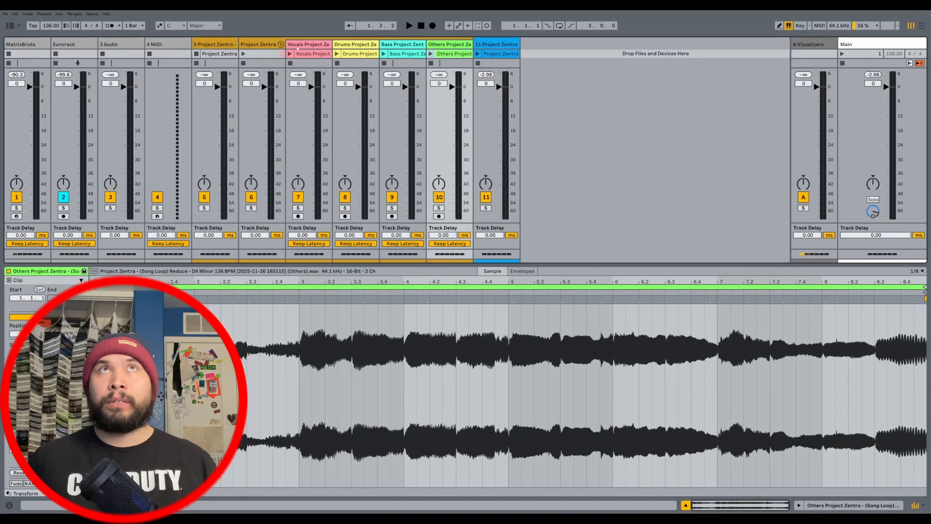
Step: Audition the song loop's separated Others clip
{"action": "left_click", "coordinate": [311, 53]}
{"action": "left_click", "coordinate": [431, 54]}
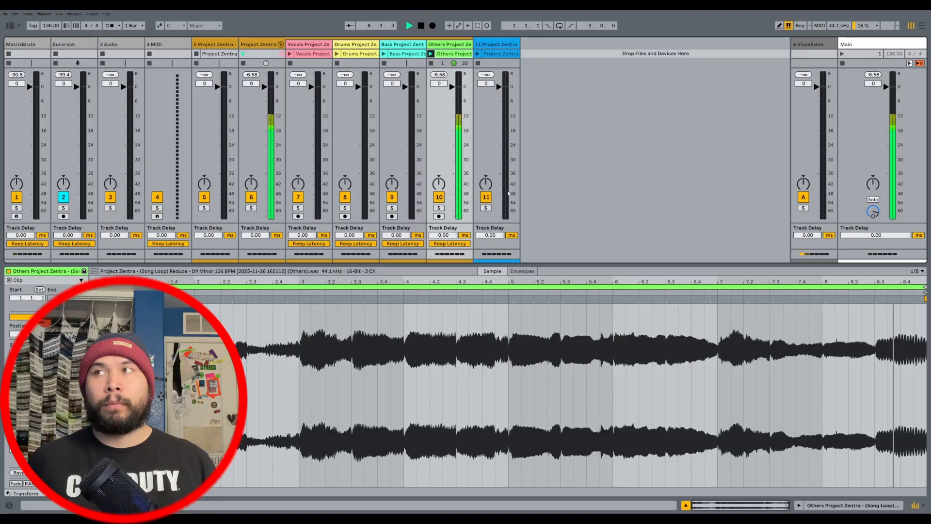
{"action": "key", "text": "space"}
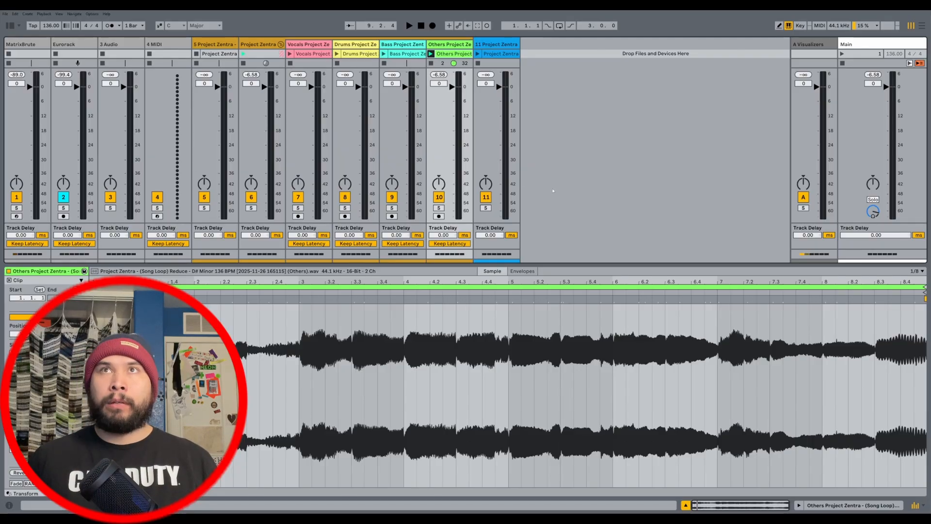
Step: Preview another original 136 BPM stem file in the browser, and replay the separated Others clip for comparison
{"action": "key", "text": "ctrl+alt+b"}
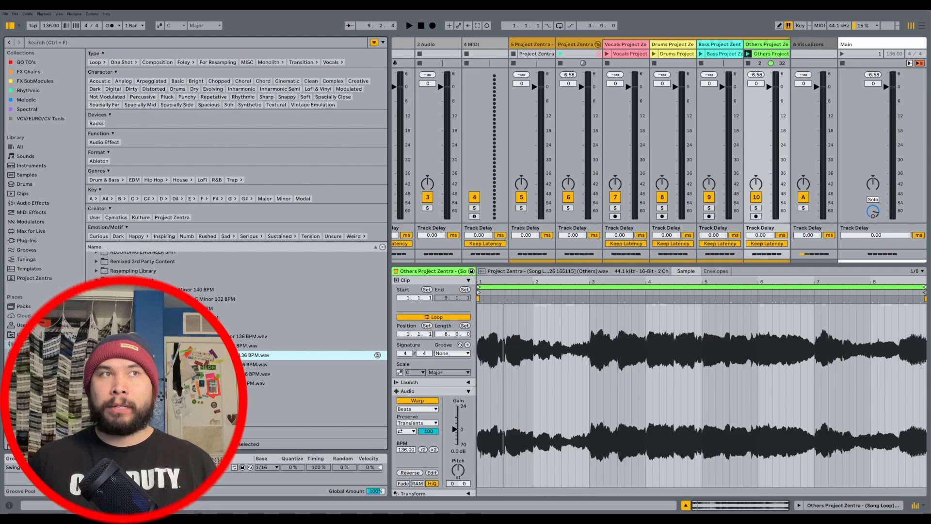
{"action": "left_click", "coordinate": [203, 374]}
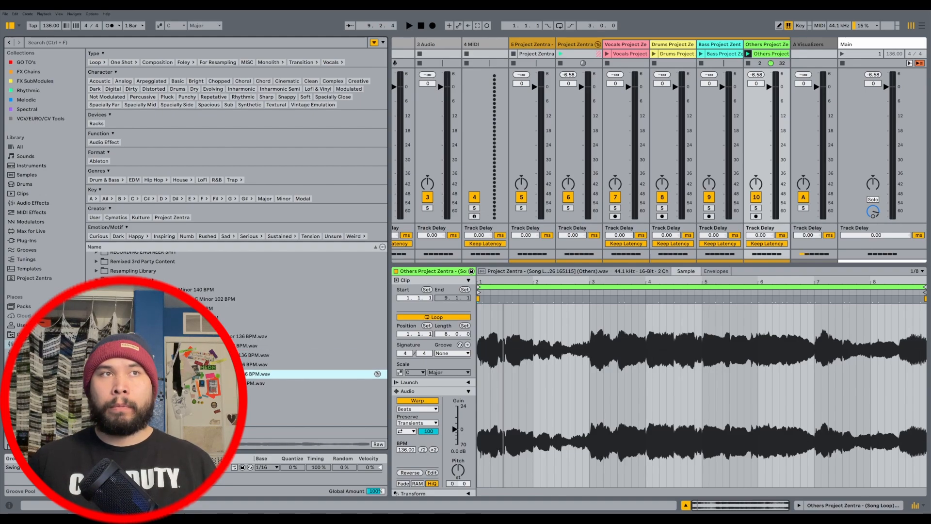
{"action": "key", "text": "ctrl+alt+b"}
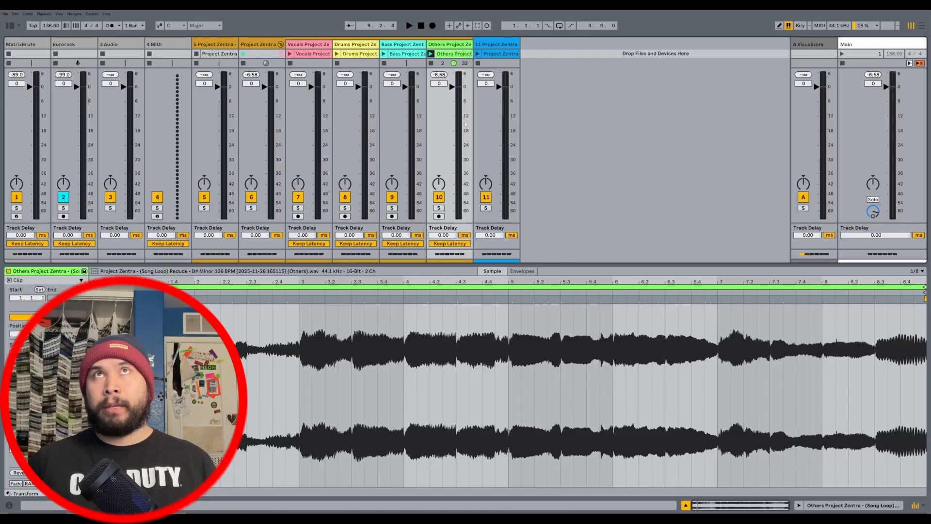
{"action": "key", "text": "space"}
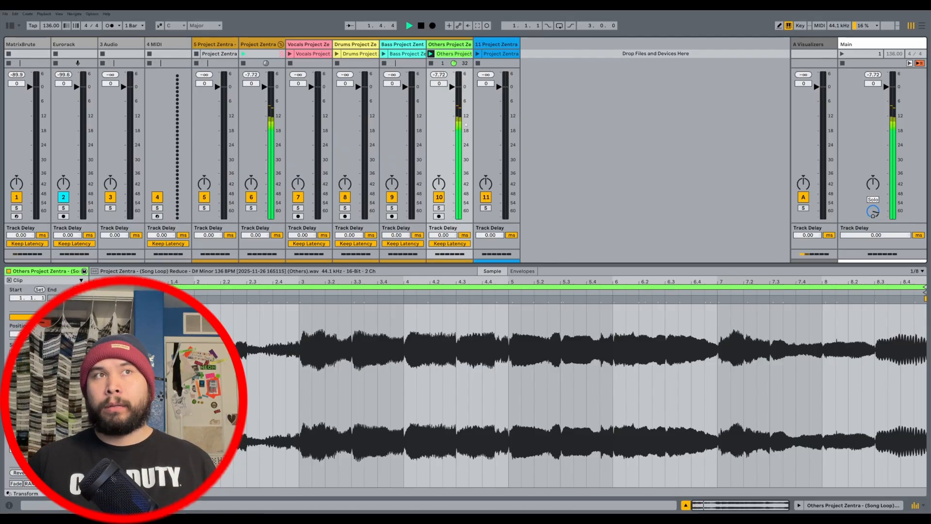
{"action": "key", "text": "space"}
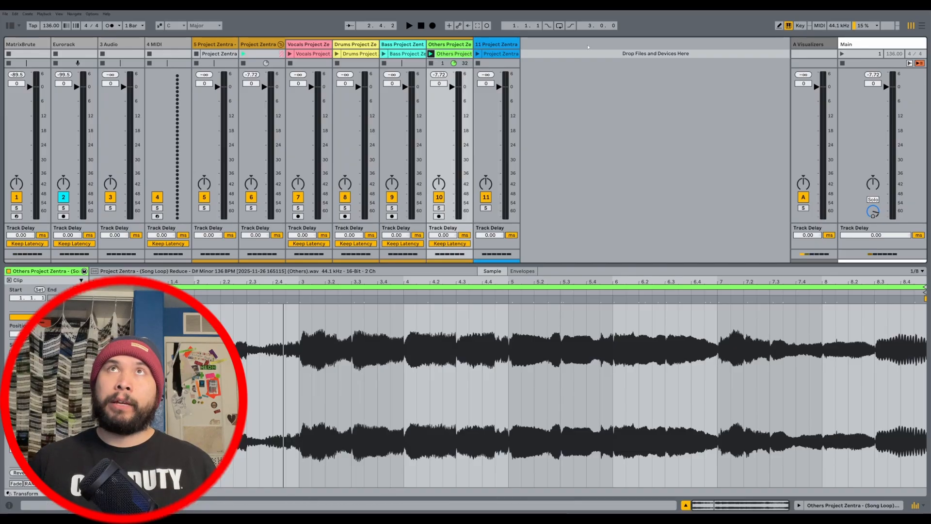
Step: Delete the original drum stem's track and reactivate the original song loop clip on track 5
{"action": "left_click", "coordinate": [502, 118]}
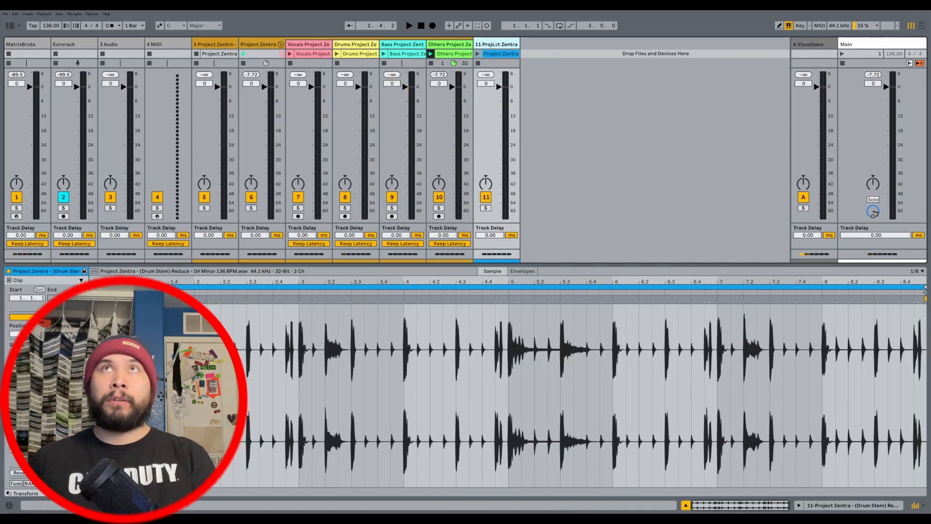
{"action": "key", "text": "Delete"}
{"action": "right_click", "coordinate": [214, 53]}
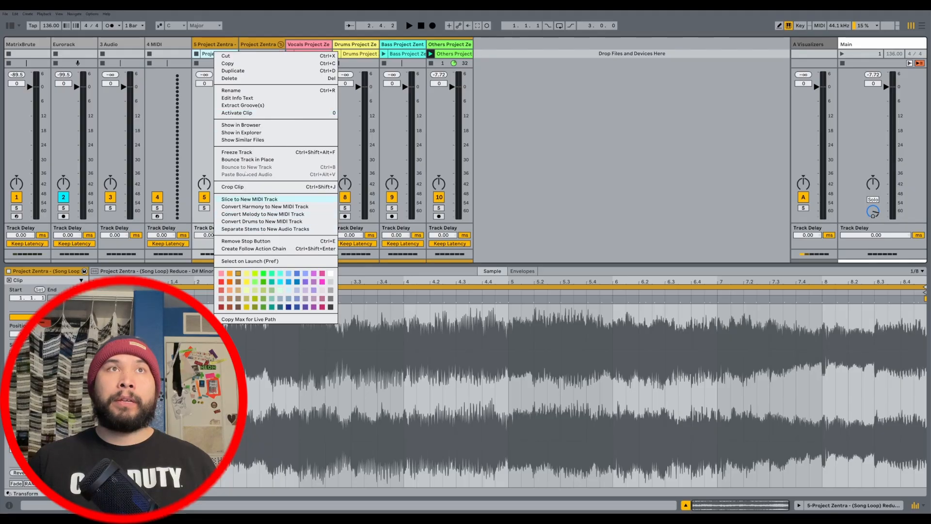
{"action": "left_click", "coordinate": [204, 53]}
{"action": "key", "text": "0"}
Step: Add a Utility device to the original song loop track and invert the phase of its left and right channels
{"action": "key", "text": "ctrl+alt+b"}
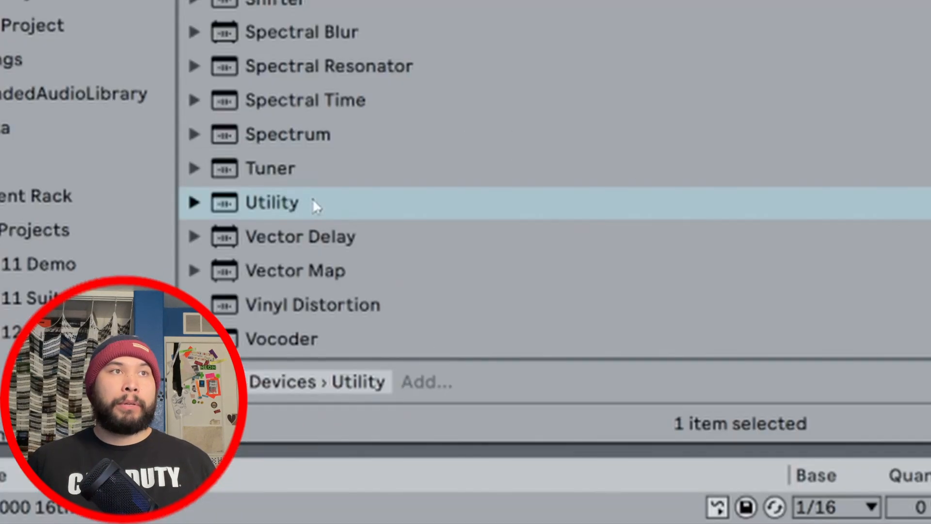
{"action": "left_click", "coordinate": [313, 199]}
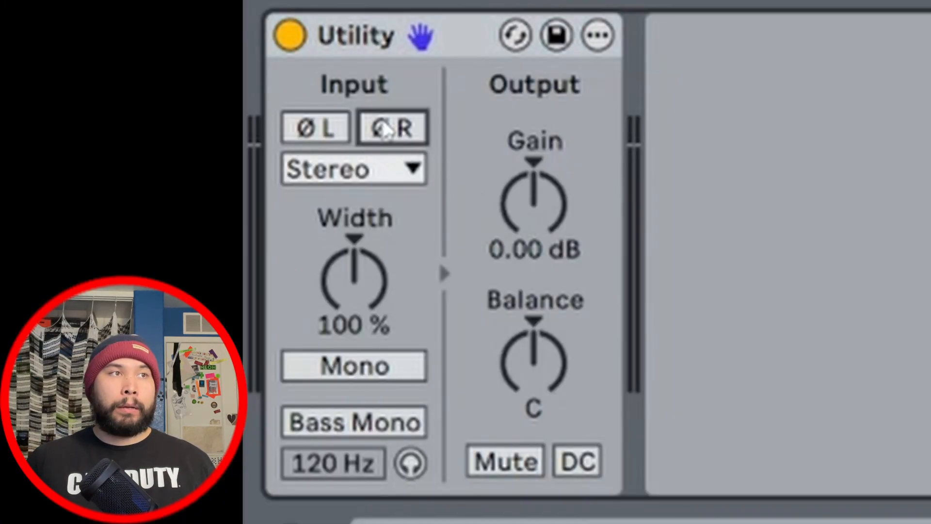
{"action": "left_click", "coordinate": [392, 127]}
{"action": "left_click", "coordinate": [316, 127]}
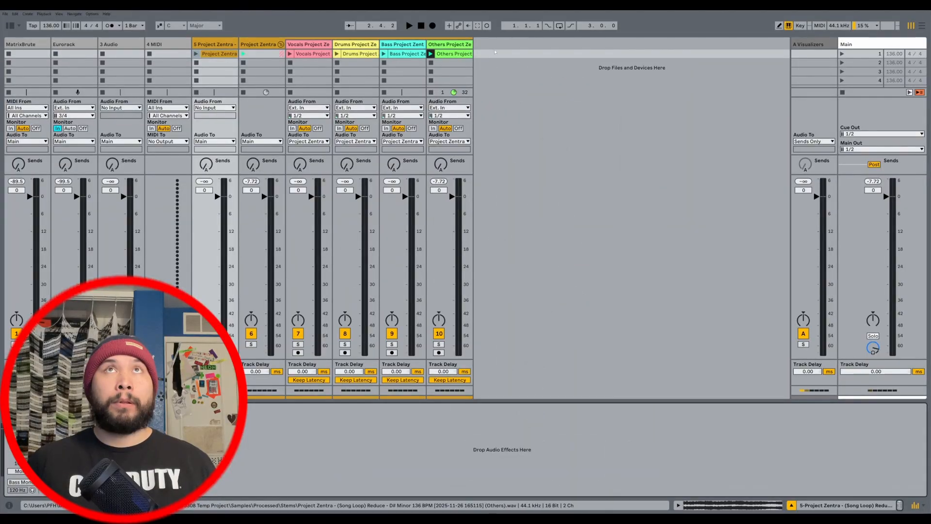
Step: Null-test the phase-inverted song loop by playing it together with its Vocals, Drums, Bass and Others stems
{"action": "key", "text": "space"}
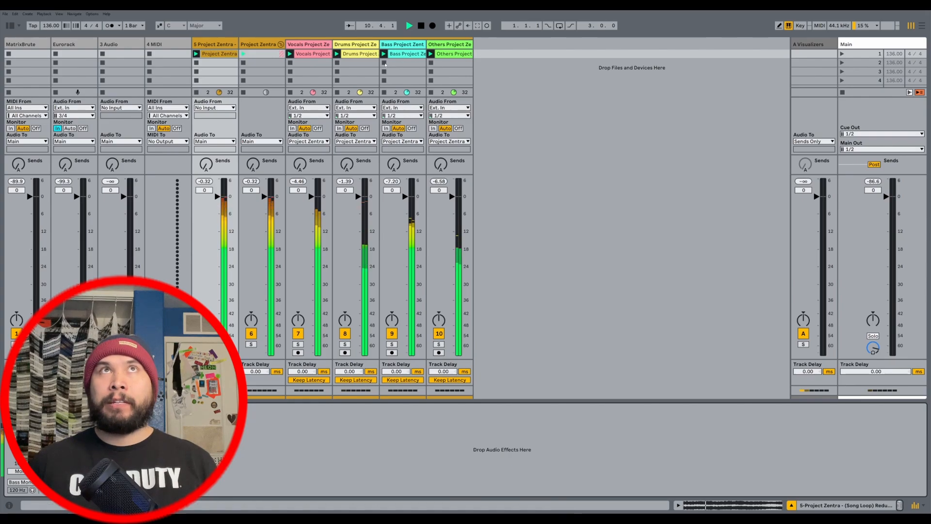
{"action": "key", "text": "space"}
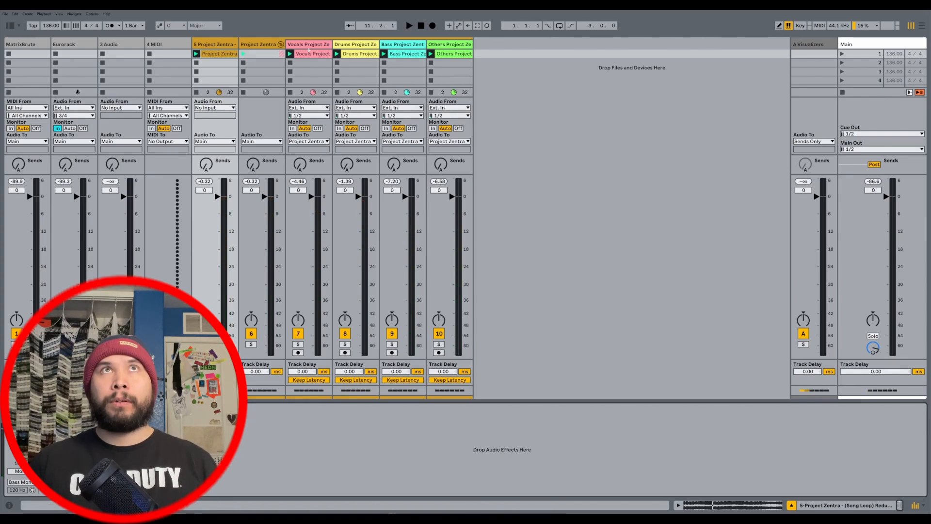
{"action": "left_click", "coordinate": [206, 45]}
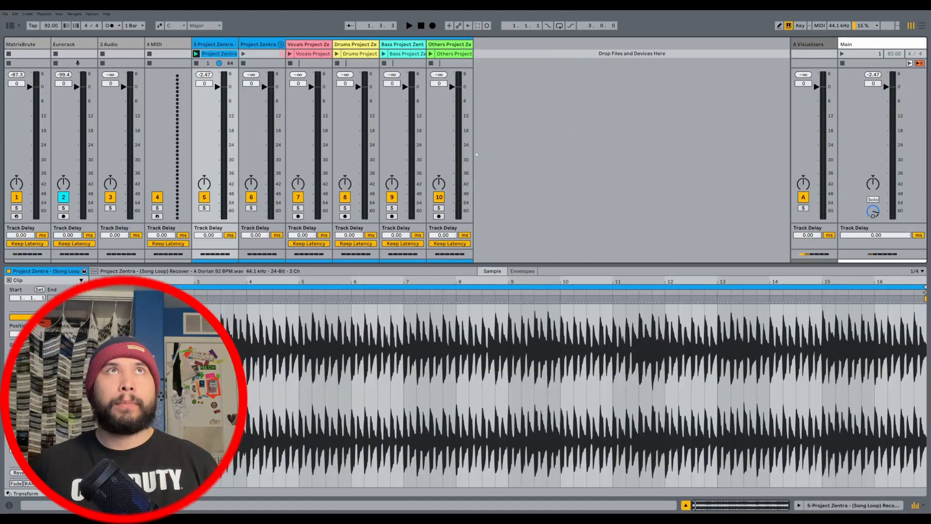
Step: Audition the original "Recover - A Dorian 92 BPM" song loop clip, and view its separated Drums clip
{"action": "key", "text": "space"}
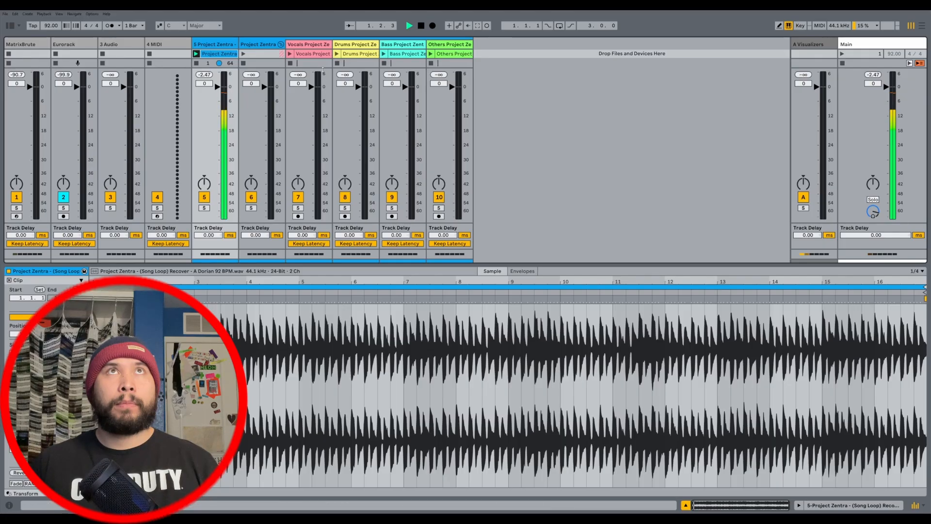
{"action": "left_click", "coordinate": [311, 54]}
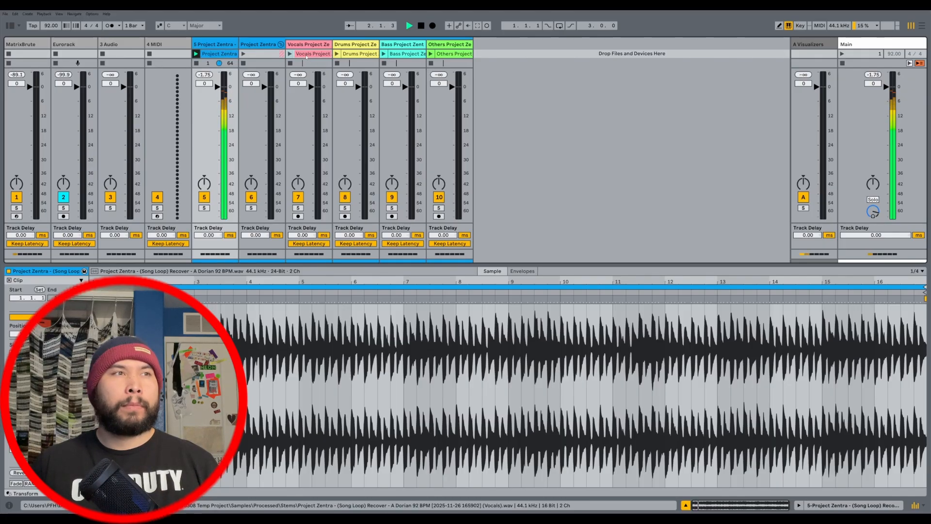
{"action": "left_click", "coordinate": [343, 54]}
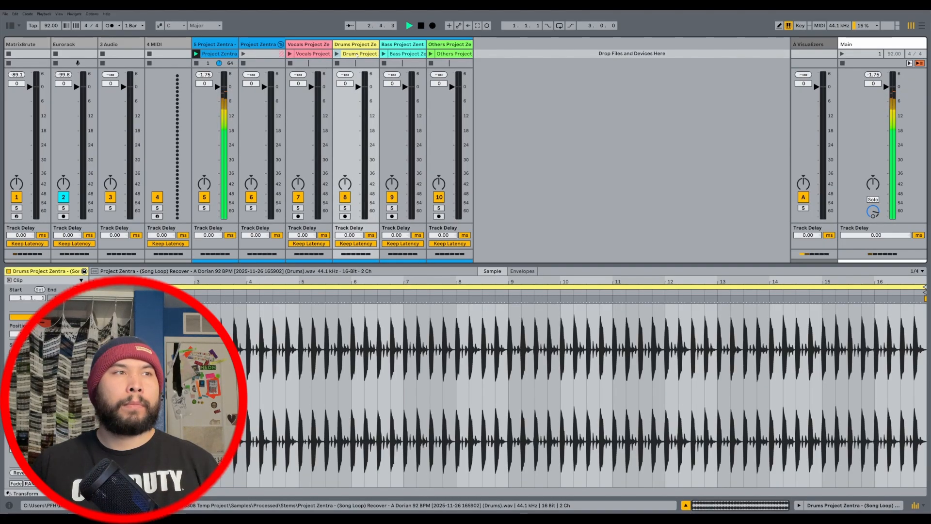
{"action": "left_click", "coordinate": [222, 54]}
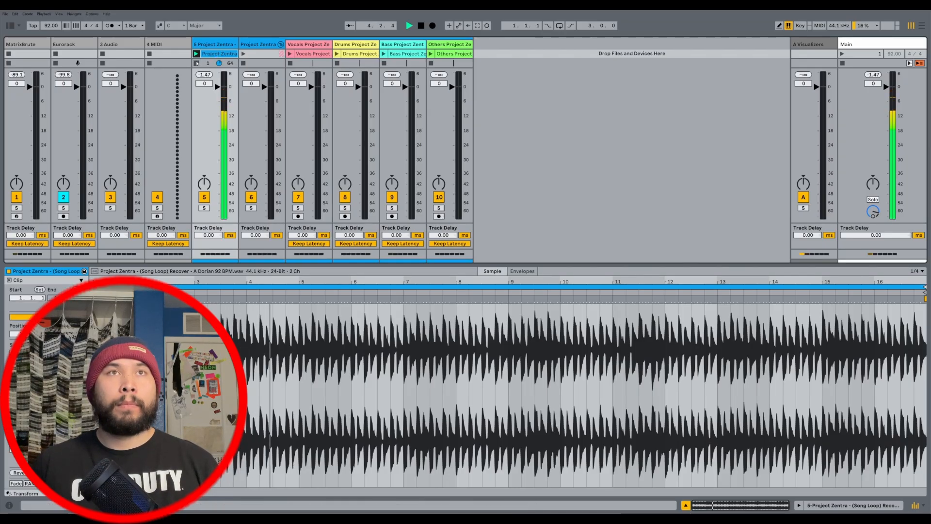
{"action": "key", "text": "space"}
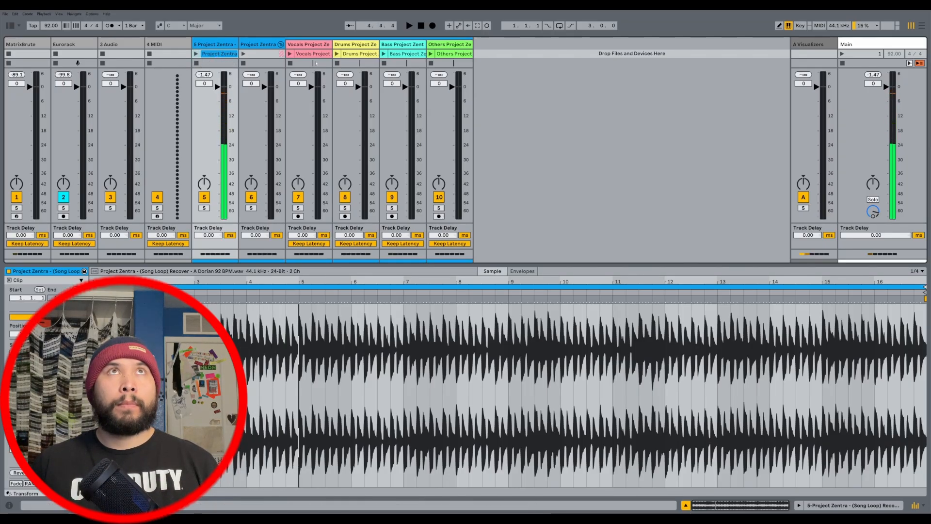
Step: Audition the Recover loop's separated Vocals clip, followed by its Drums clip
{"action": "left_click", "coordinate": [306, 54]}
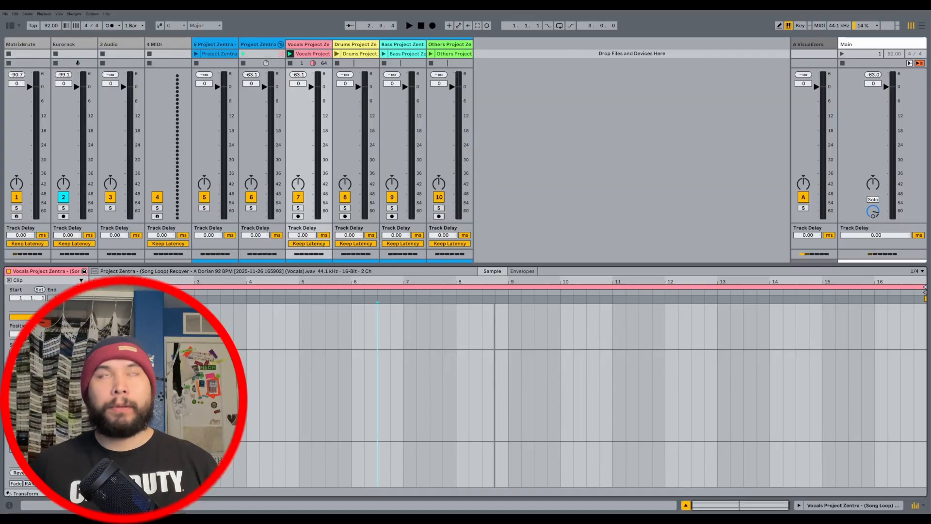
{"action": "left_click", "coordinate": [342, 54]}
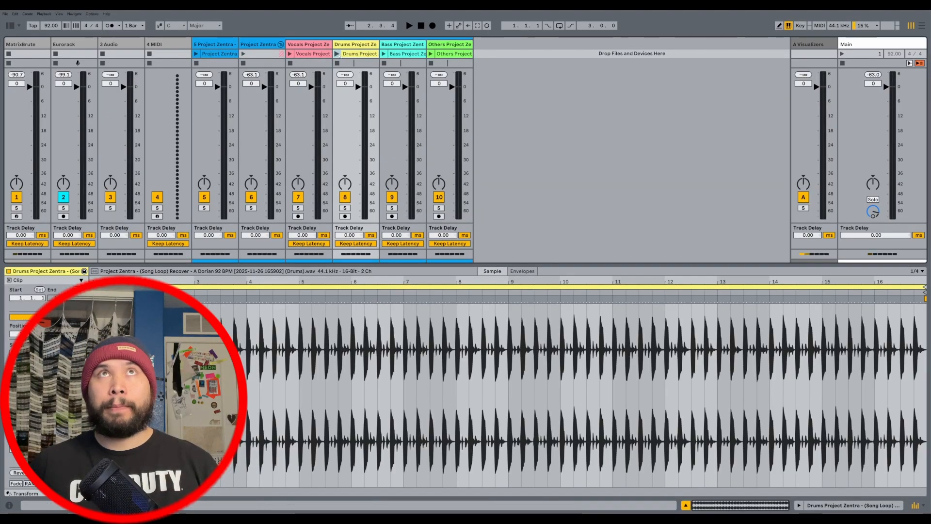
{"action": "left_click", "coordinate": [338, 54]}
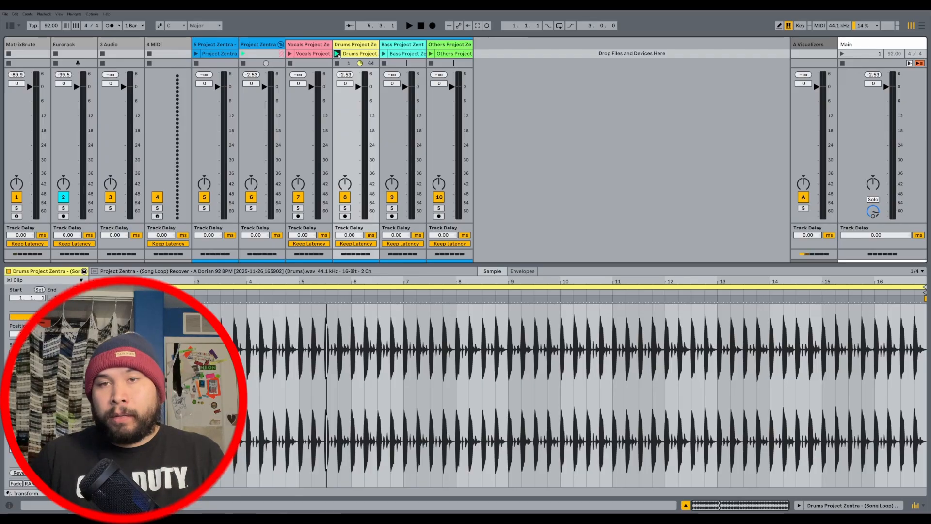
Step: Audition the Recover loop's separated Bass clip, followed by its Others clip
{"action": "left_click", "coordinate": [384, 54]}
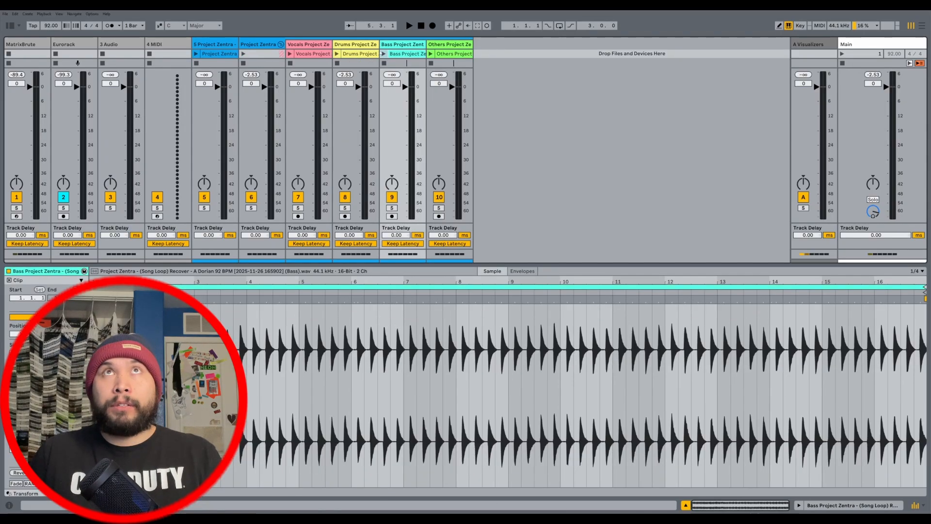
{"action": "left_click", "coordinate": [384, 54]}
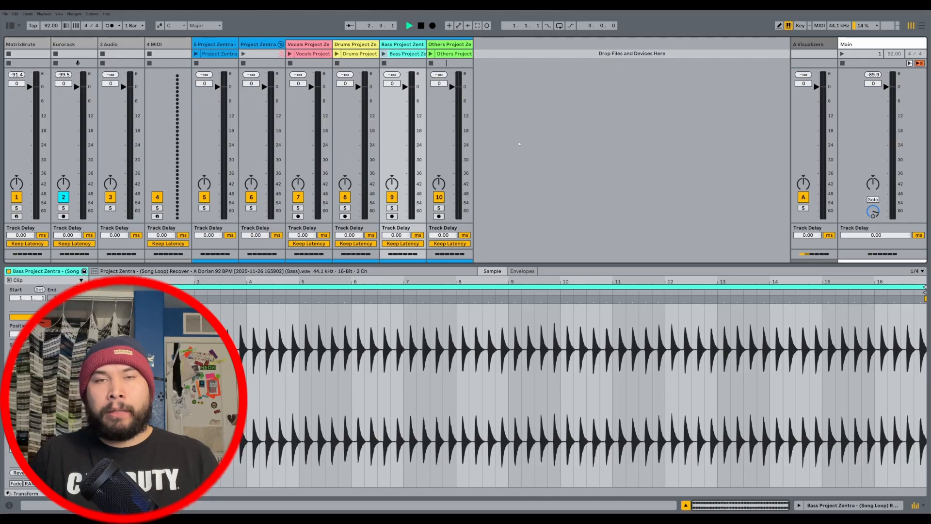
{"action": "left_click", "coordinate": [446, 56]}
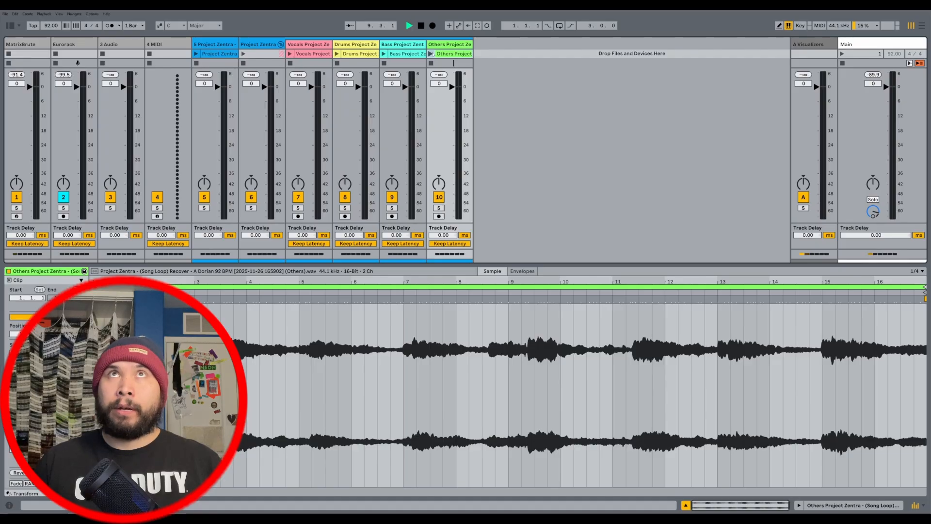
{"action": "left_click", "coordinate": [431, 54]}
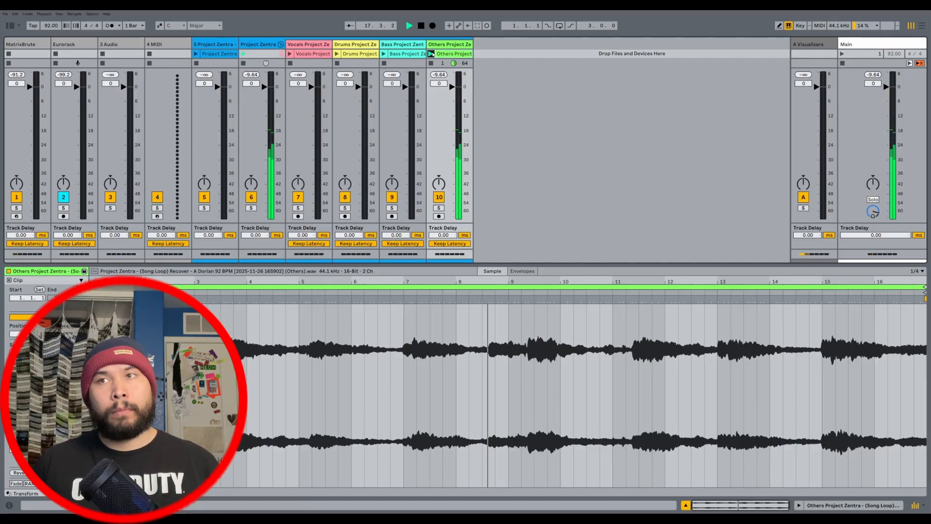
{"action": "key", "text": "space"}
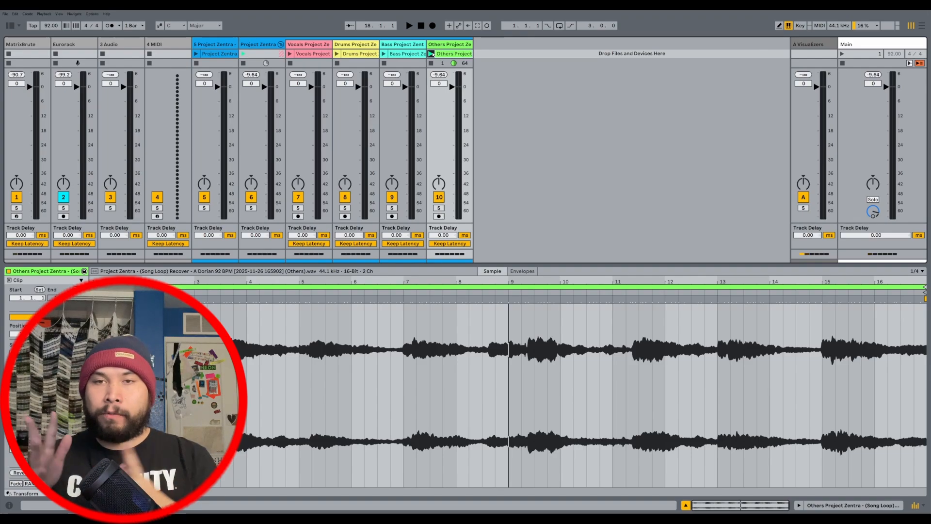
Step: Replay the Recover loop's separated Others clip, and view the clip's waveform
{"action": "left_click", "coordinate": [407, 54]}
{"action": "left_click", "coordinate": [317, 55], "text": "shift"}
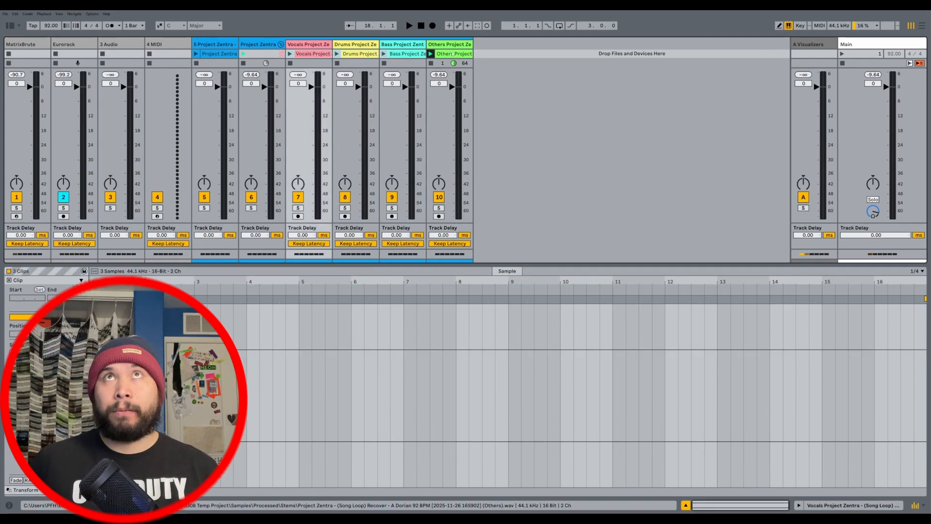
{"action": "key", "text": "space"}
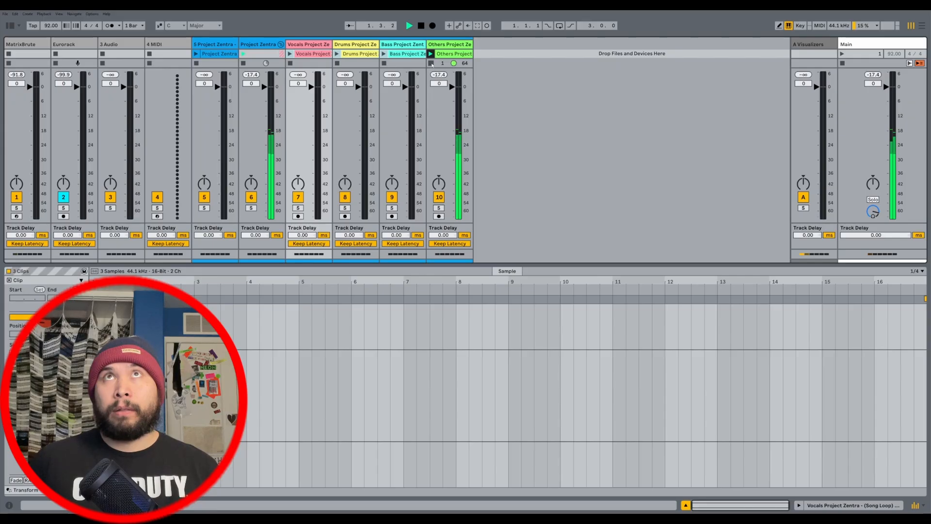
{"action": "key", "text": "space"}
{"action": "left_click", "coordinate": [439, 54]}
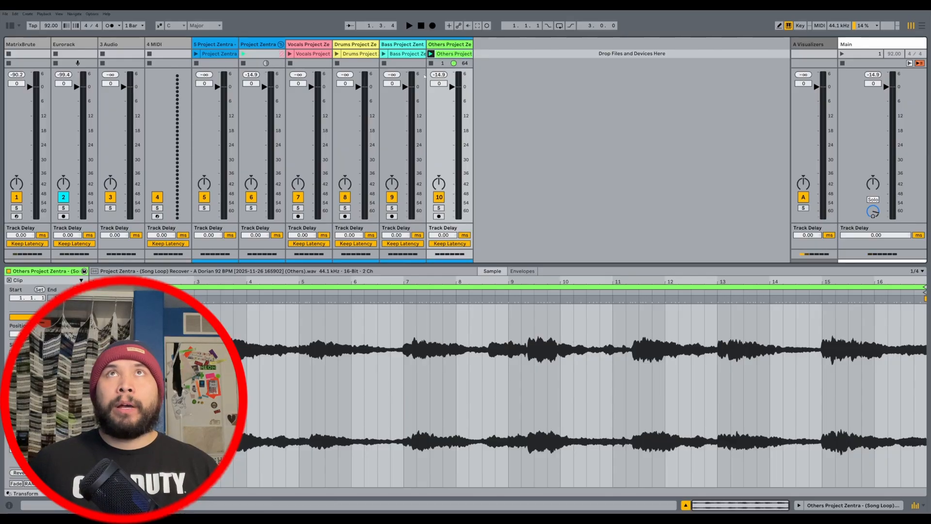
Step: Audition the Recover loop's separated Bass clip again, followed by its Drums clip
{"action": "left_click", "coordinate": [386, 54]}
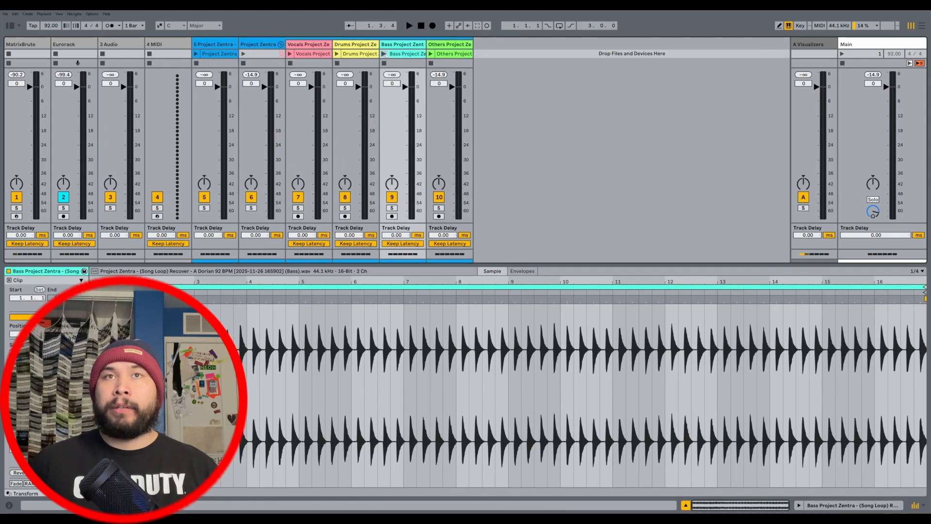
{"action": "left_click", "coordinate": [384, 54]}
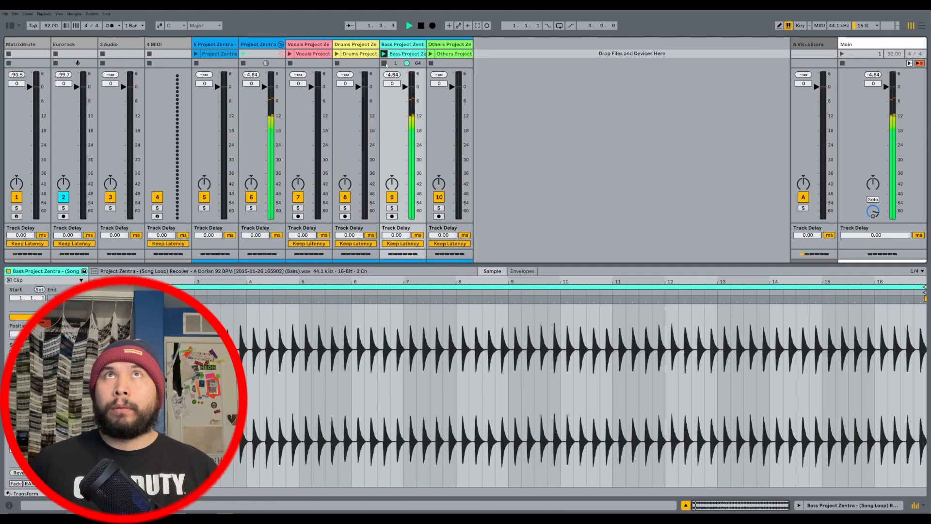
{"action": "left_click", "coordinate": [350, 54]}
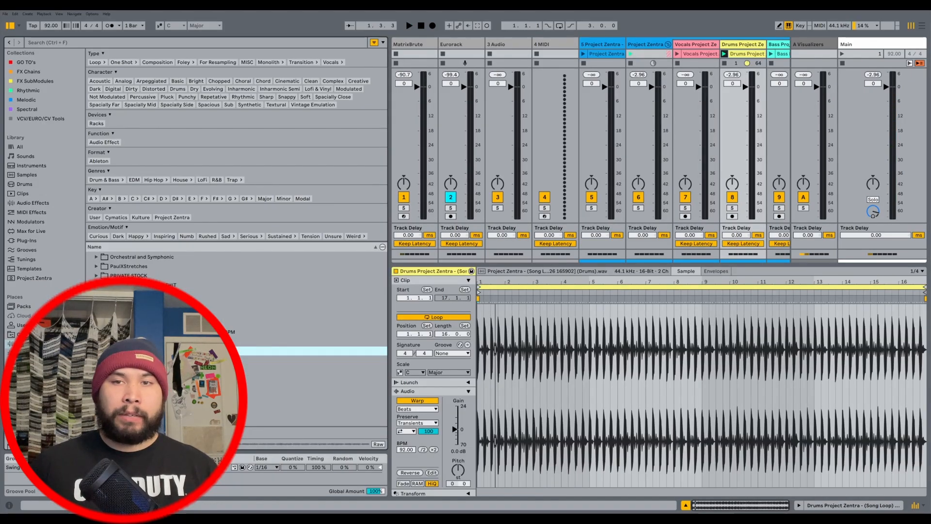
Step: Delete the Recover loop's original and stem tracks, and browse the sample files for another song loop
{"action": "key", "text": "ctrl+alt+b"}
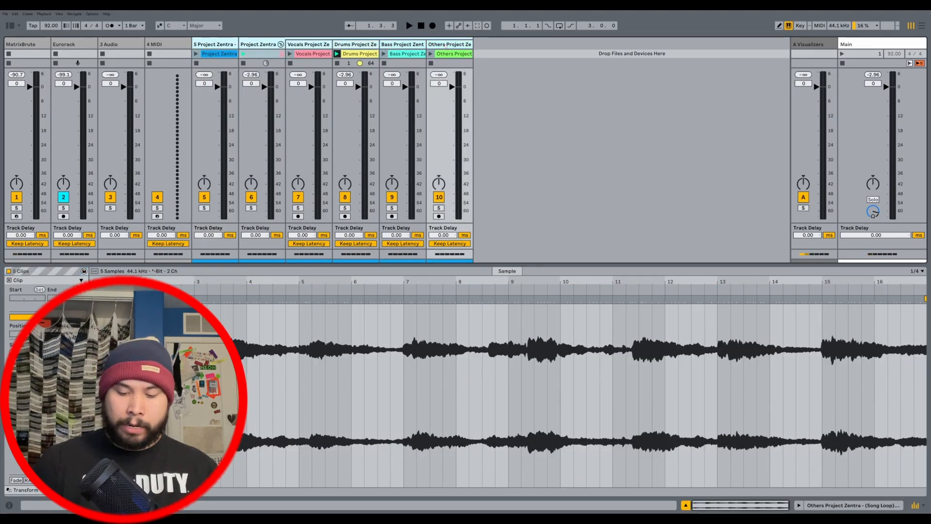
{"action": "key", "text": "Delete"}
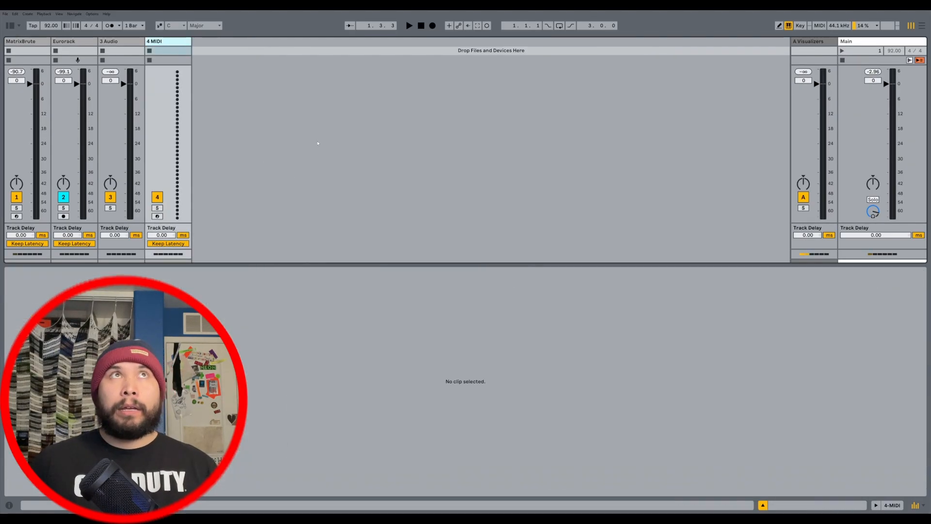
{"action": "key", "text": "ctrl+alt+b"}
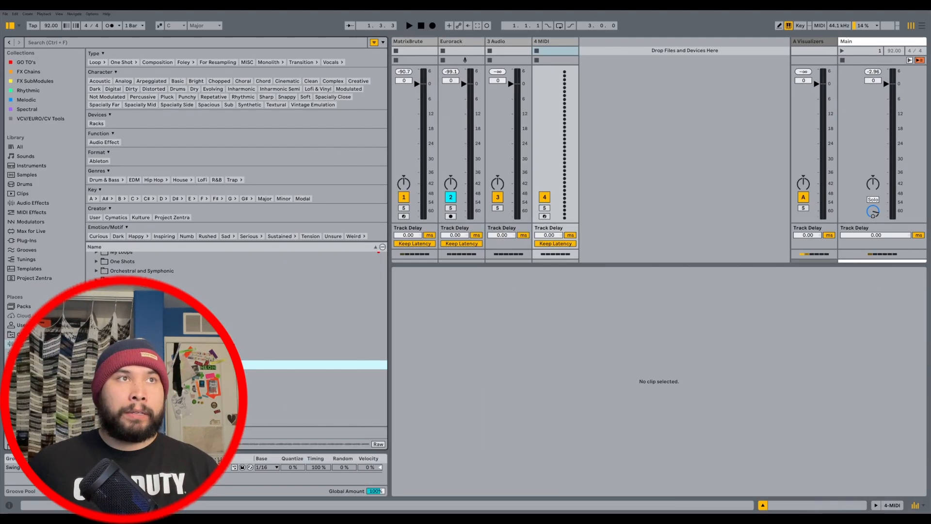
{"action": "scroll", "coordinate": [311, 340], "scroll_direction": "down", "scroll_amount": 1}
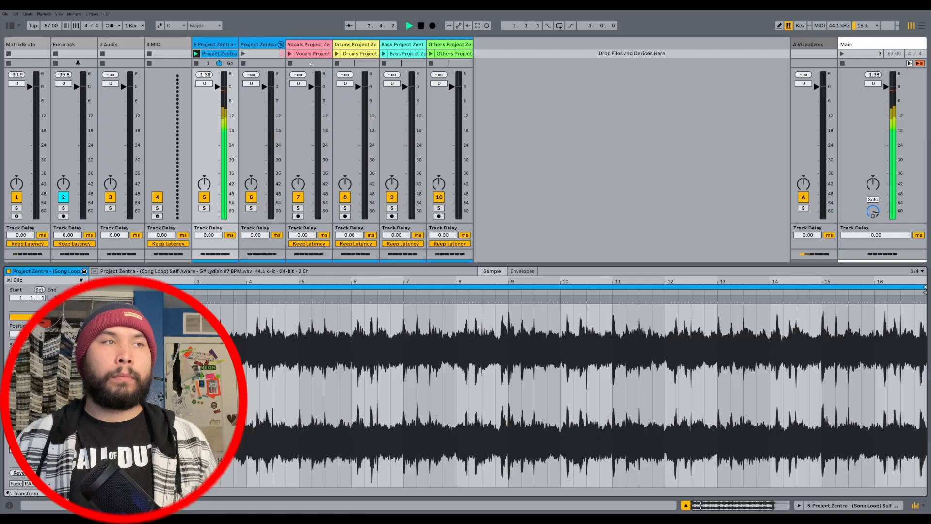
Step: Audition the separated Vocals clip of the "Self Aware - G# Lydian 87 BPM" song loop, and examine the passage in bar 4
{"action": "left_click", "coordinate": [290, 54]}
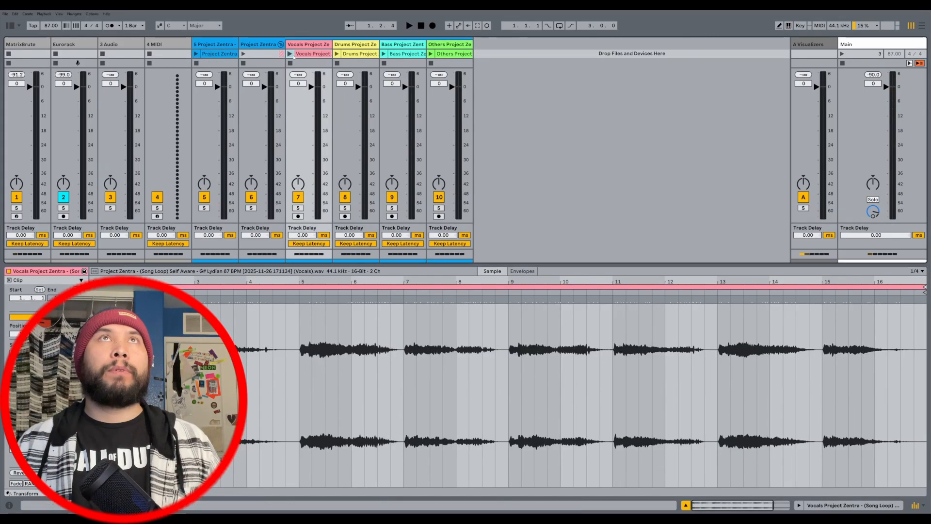
{"action": "left_click", "coordinate": [291, 54]}
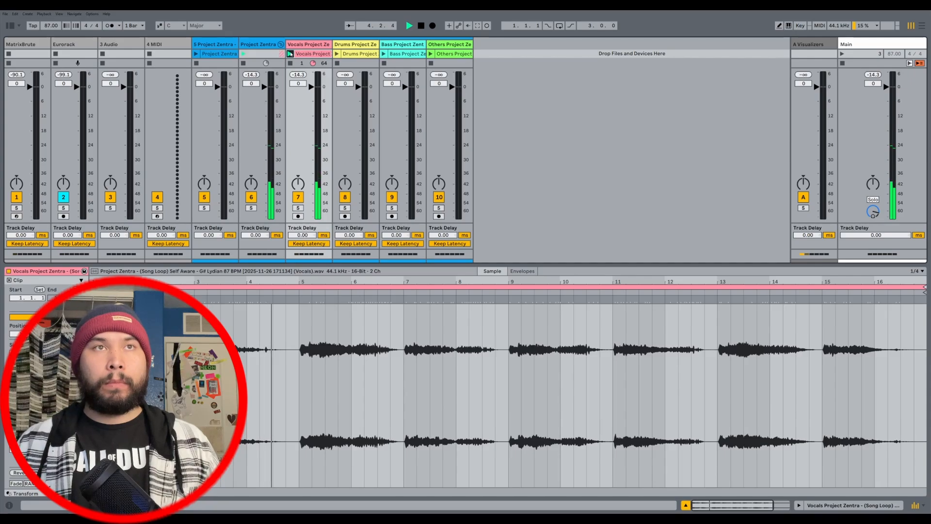
{"action": "left_click_drag", "start_coordinate": [260, 385], "coordinate": [285, 392]}
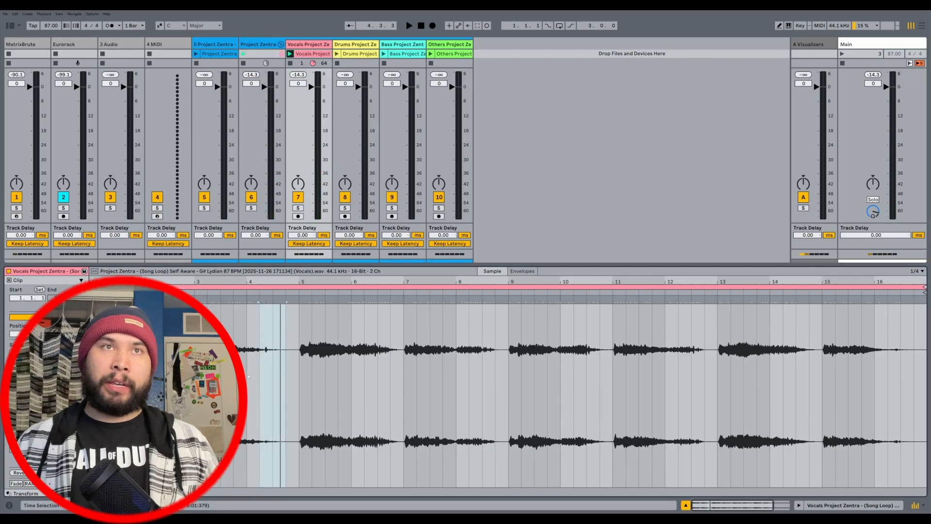
{"action": "left_click", "coordinate": [207, 377]}
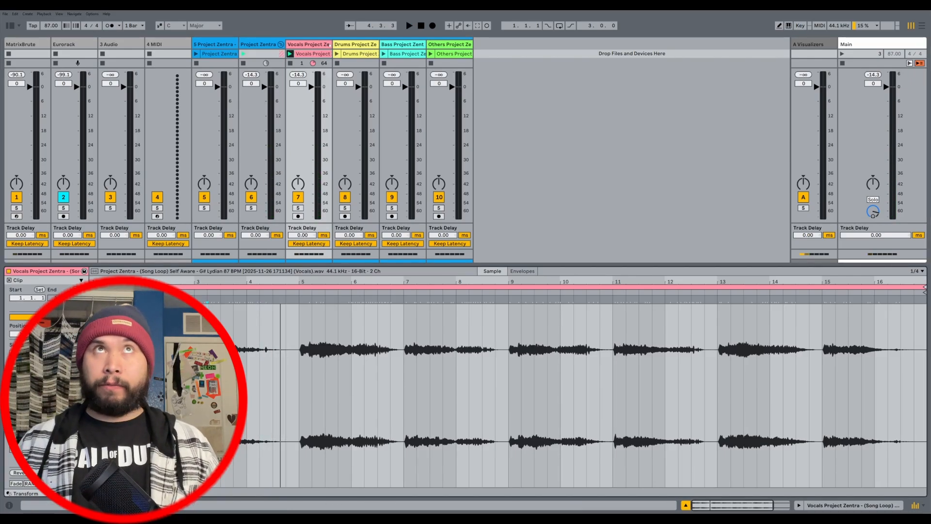
{"action": "key", "text": "ctrl+alt+b"}
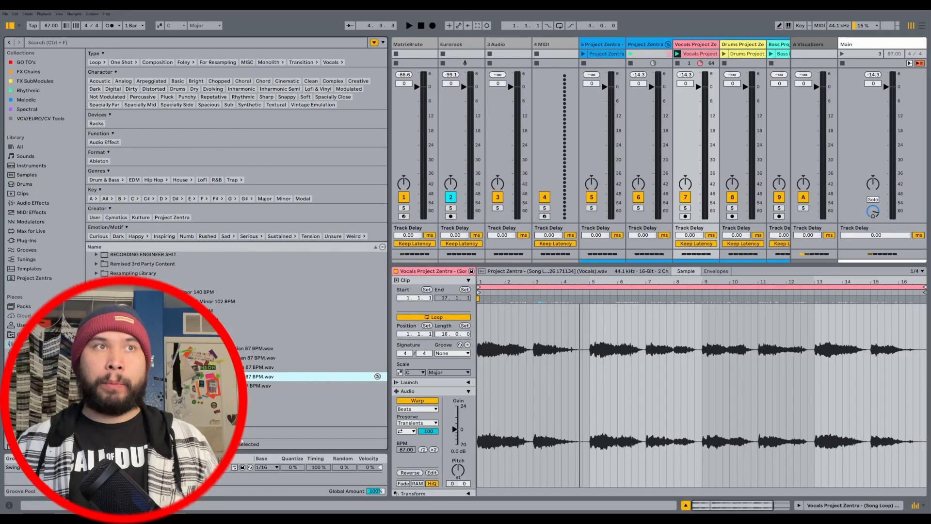
Step: Audition the Self Aware loop's separated Drums clip, replaying it from bar 9
{"action": "left_click", "coordinate": [338, 54]}
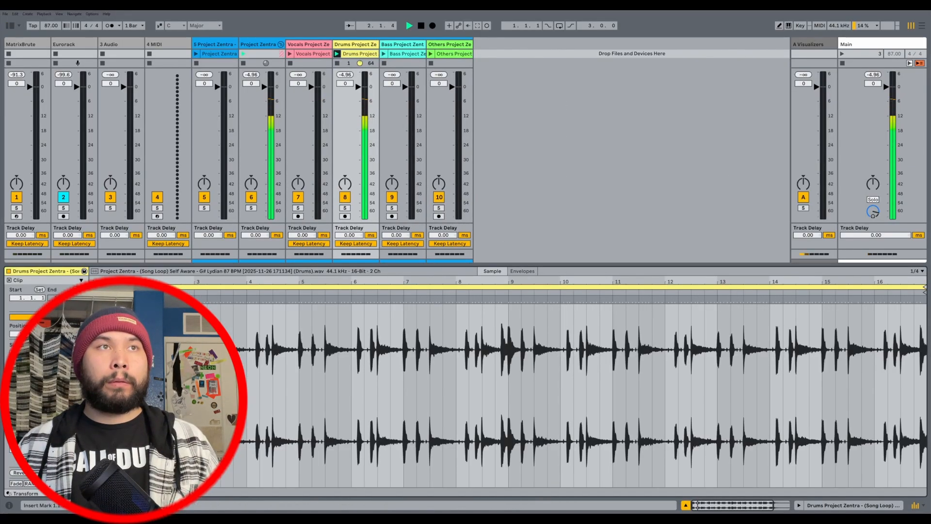
{"action": "key", "text": "space"}
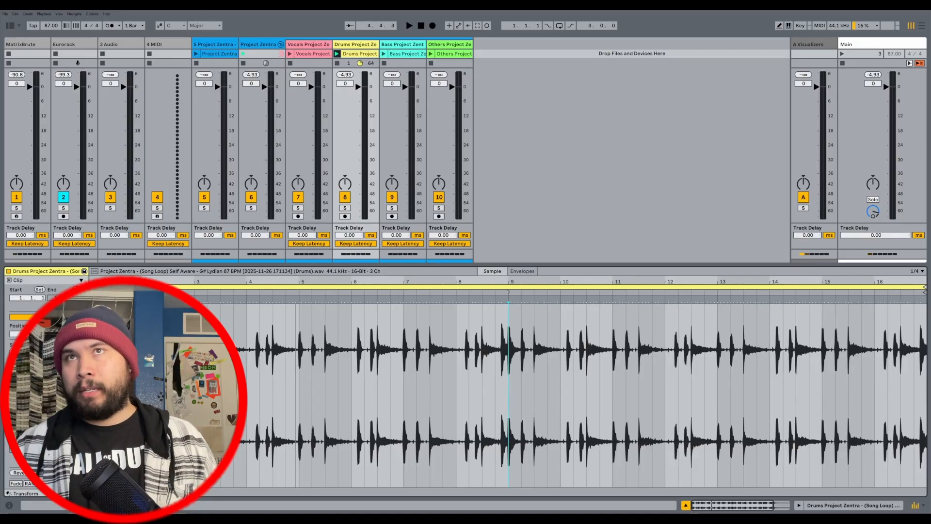
{"action": "left_click", "coordinate": [508, 292]}
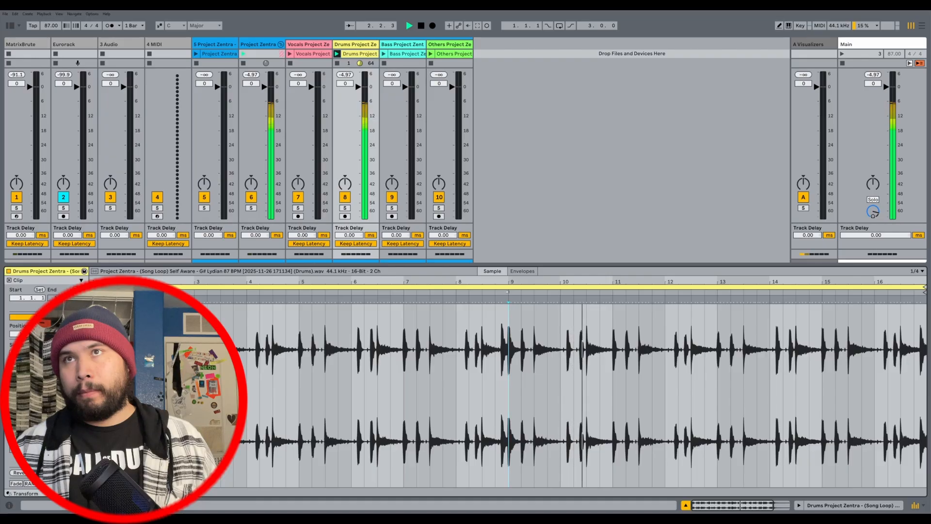
{"action": "key", "text": "space"}
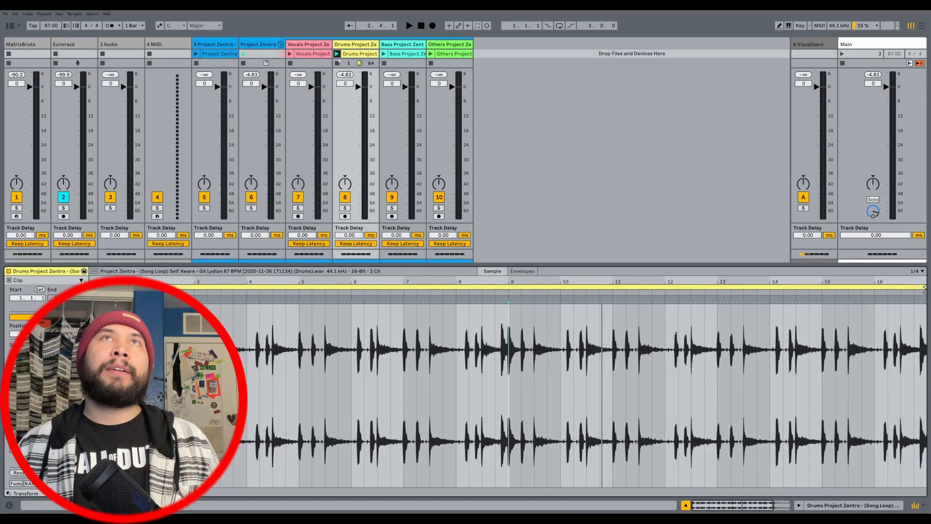
{"action": "left_click", "coordinate": [337, 63]}
Step: Audition the Self Aware loop's separated Bass clip, and inspect its waveform closely around bar 3
{"action": "left_click", "coordinate": [383, 54]}
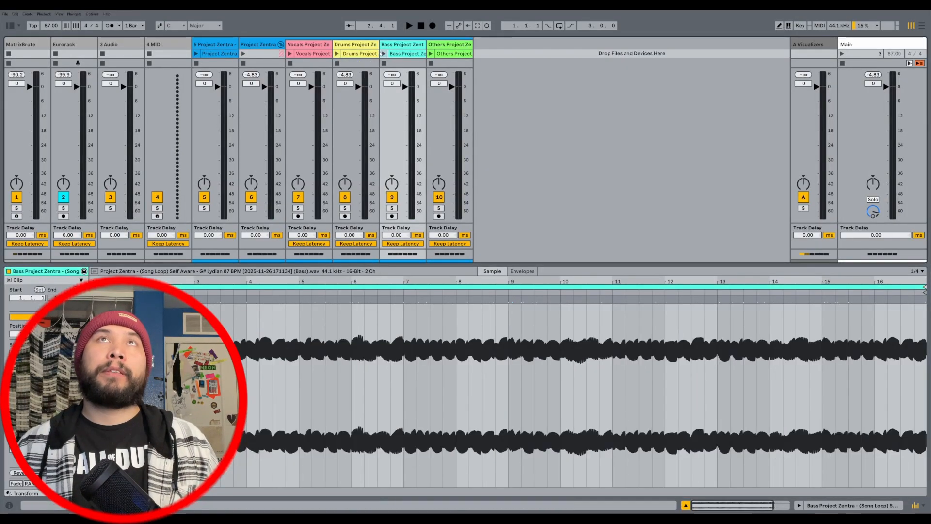
{"action": "left_click", "coordinate": [383, 54]}
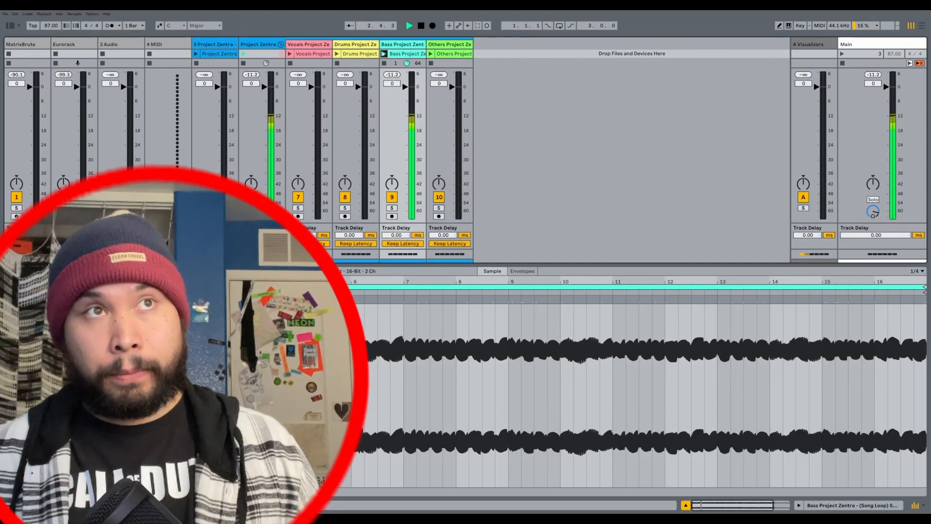
{"action": "key", "text": "space"}
{"action": "left_click_drag", "start_coordinate": [198, 282], "coordinate": [495, 434]}
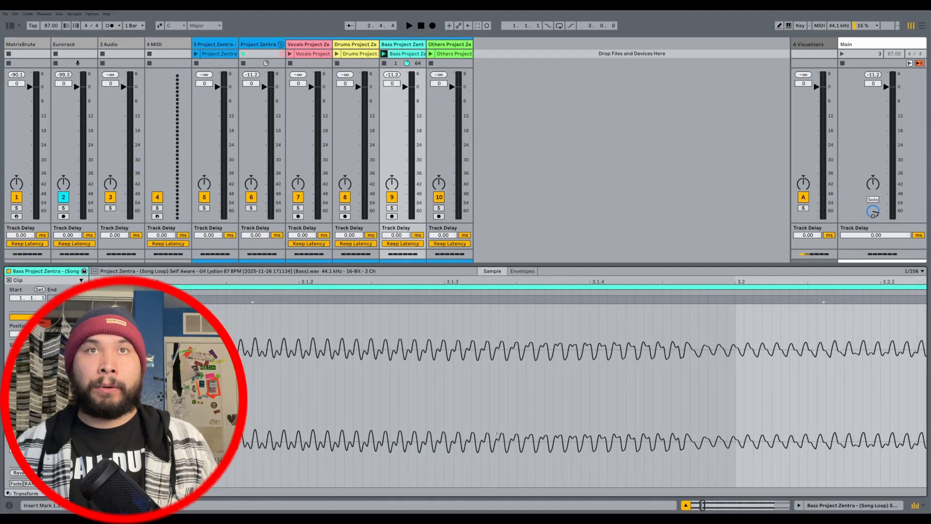
{"action": "scroll", "coordinate": [496, 434], "scroll_direction": "up", "scroll_amount": 6}
{"action": "scroll", "coordinate": [496, 433], "scroll_direction": "down", "scroll_amount": 15}
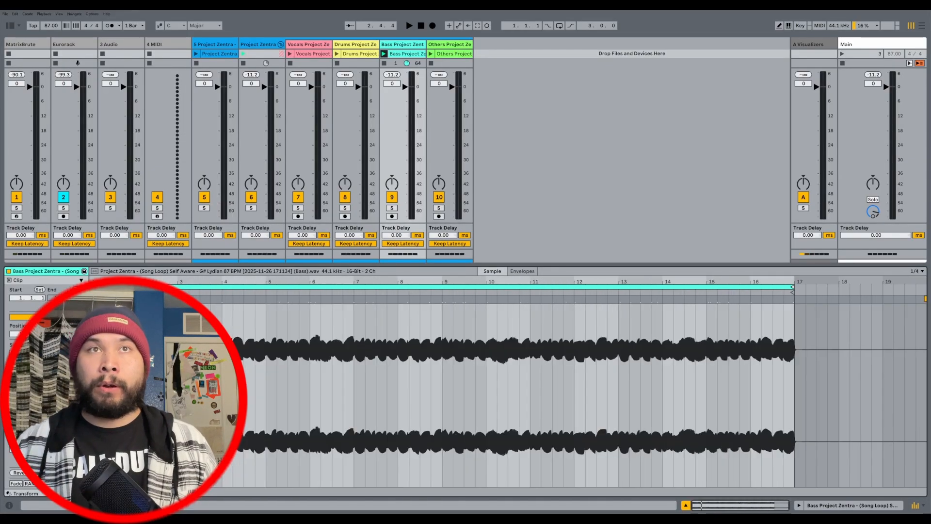
{"action": "left_click_drag", "start_coordinate": [313, 282], "coordinate": [342, 279]}
{"action": "left_click", "coordinate": [485, 108]}
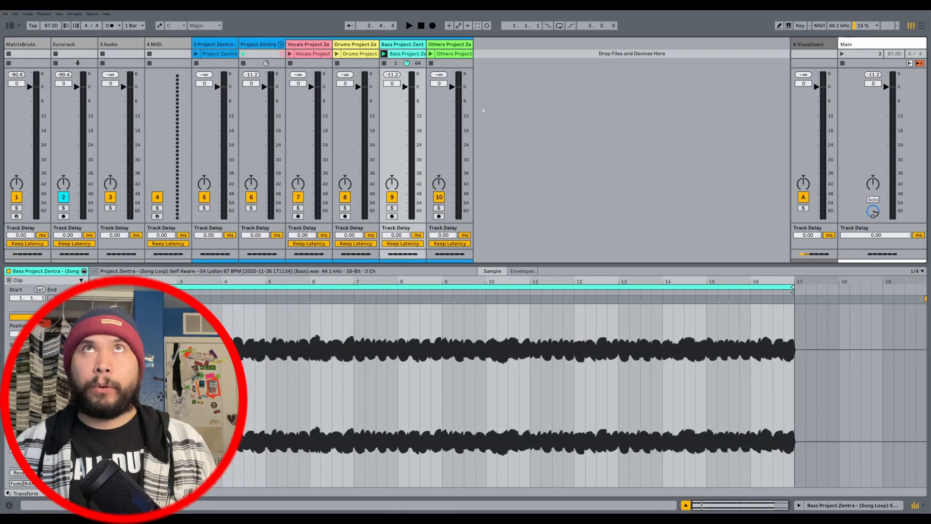
Step: Load the original "(Bass Stem) Self Aware - G# Lydian 87 BPM.wav" onto a new audio track and color its clip red
{"action": "key", "text": "ctrl+alt+b"}
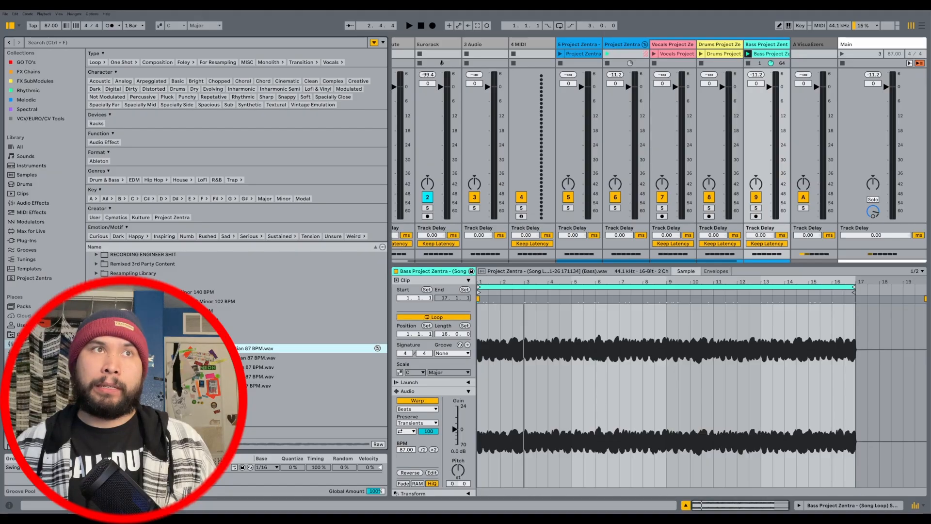
{"action": "key", "text": "ctrl+alt+b"}
{"action": "left_click_drag", "start_coordinate": [500, 48], "coordinate": [502, 53]}
{"action": "right_click", "coordinate": [501, 53]}
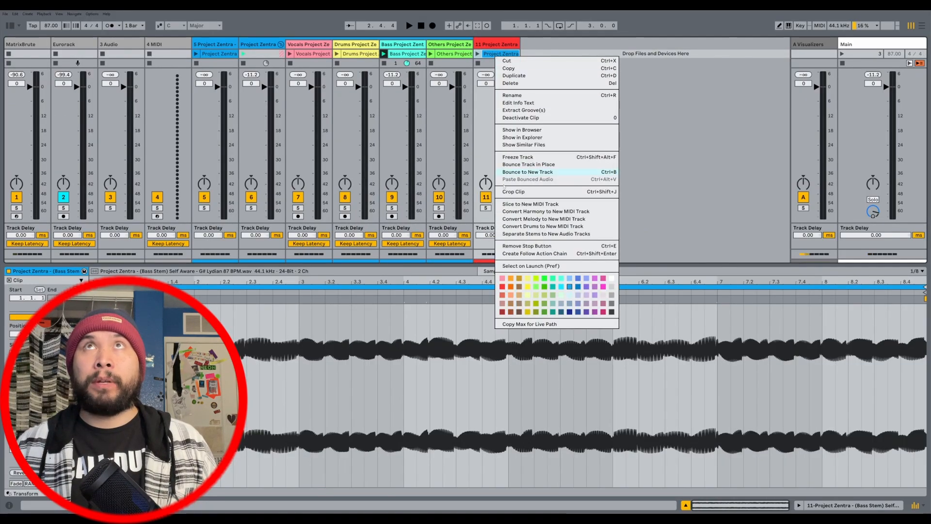
{"action": "left_click", "coordinate": [502, 286]}
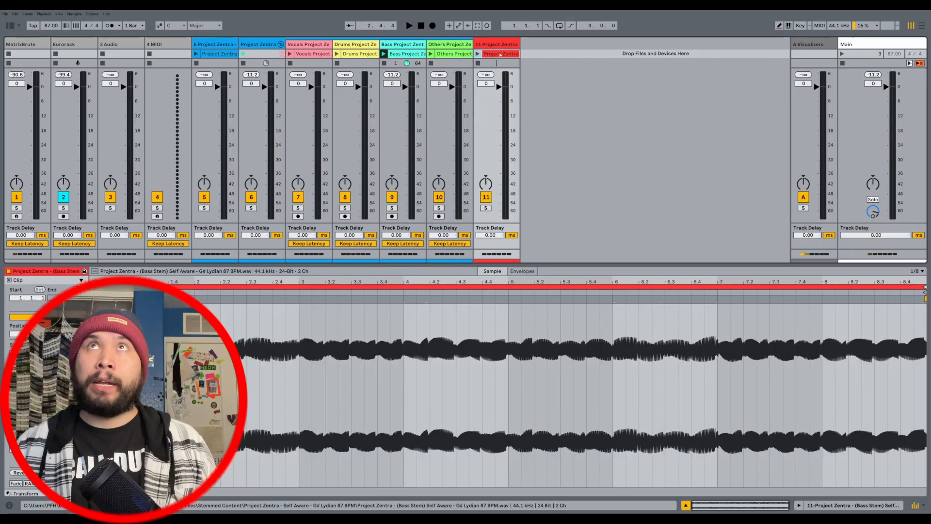
Step: Add a Utility effect to the original Bass Stem track and invert its phase
{"action": "key", "text": "ctrl+alt+b"}
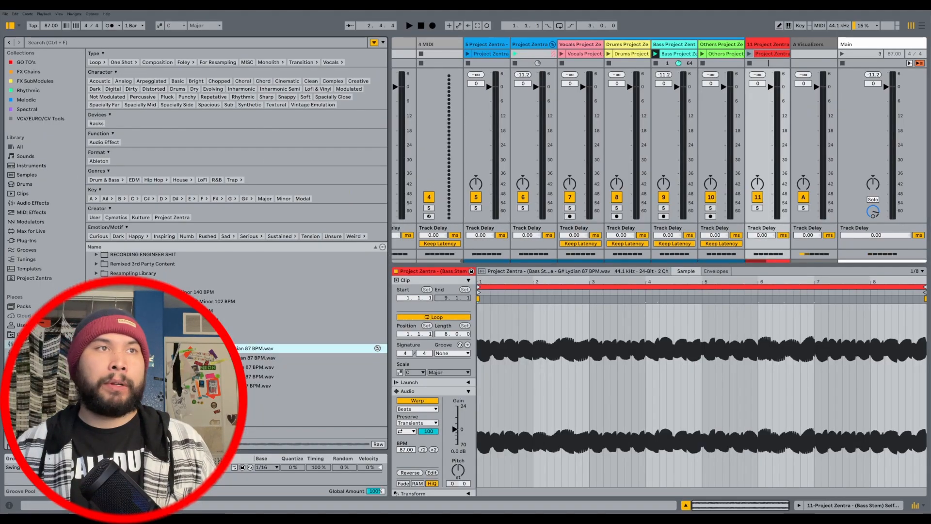
{"action": "left_click", "coordinate": [33, 203]}
{"action": "left_click_drag", "start_coordinate": [114, 407], "coordinate": [488, 438]}
{"action": "left_click", "coordinate": [416, 426]}
{"action": "key", "text": "ctrl+alt+b"}
Step: Null-test the separated Bass clip by playing it together with the phase-inverted original Bass Stem clip
{"action": "key", "text": "space"}
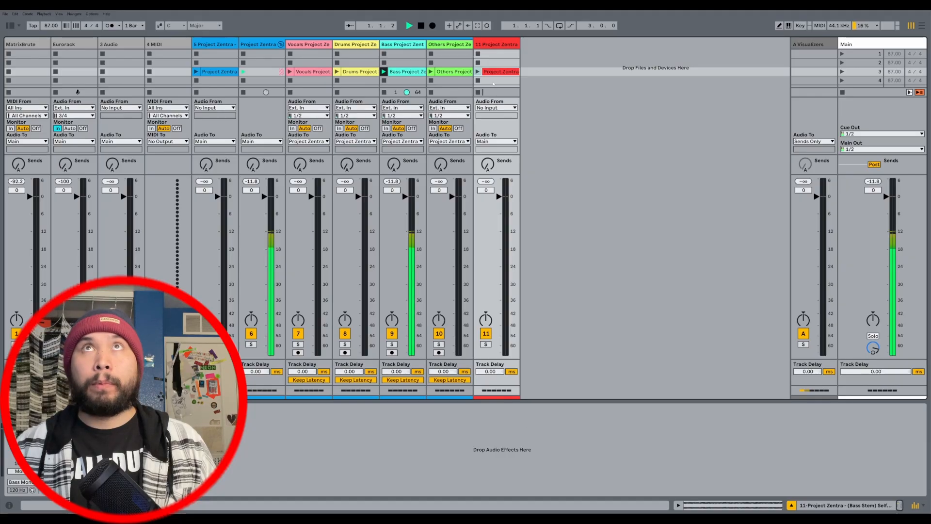
{"action": "left_click", "coordinate": [478, 71]}
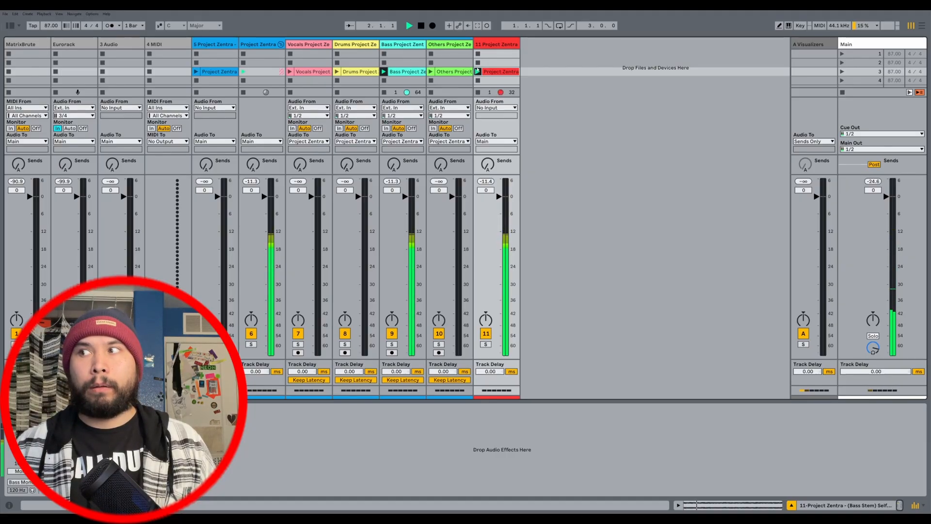
{"action": "key", "text": "space"}
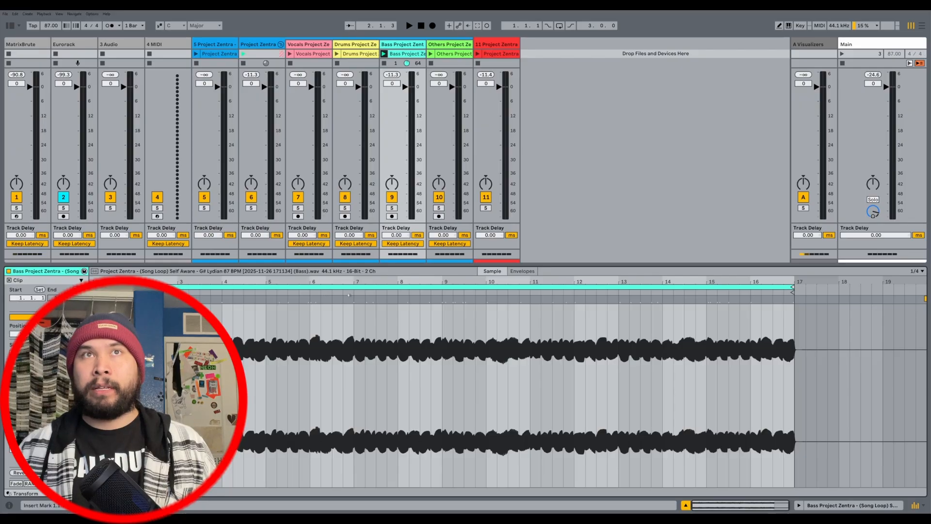
Step: Replay the Self Aware loop's separated Bass clip on its own, and mark the passage in bar 7
{"action": "key", "text": "space"}
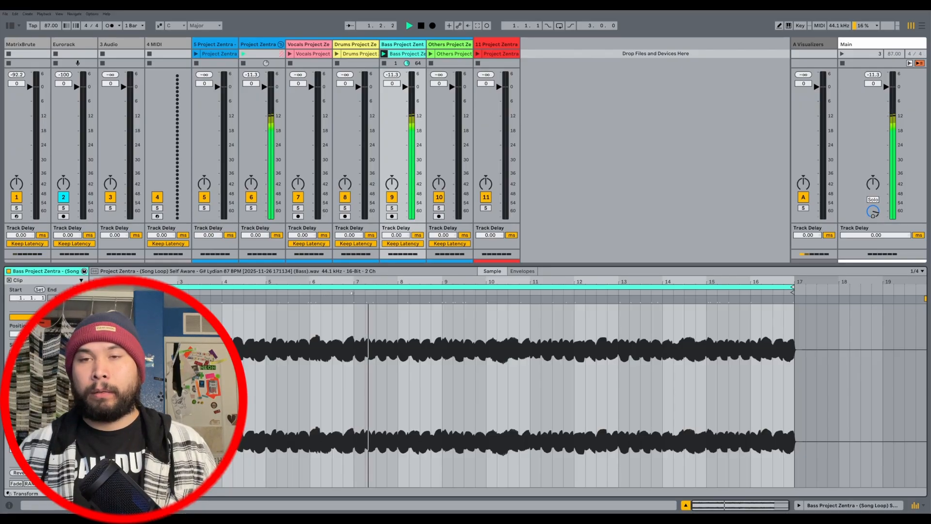
{"action": "key", "text": "space"}
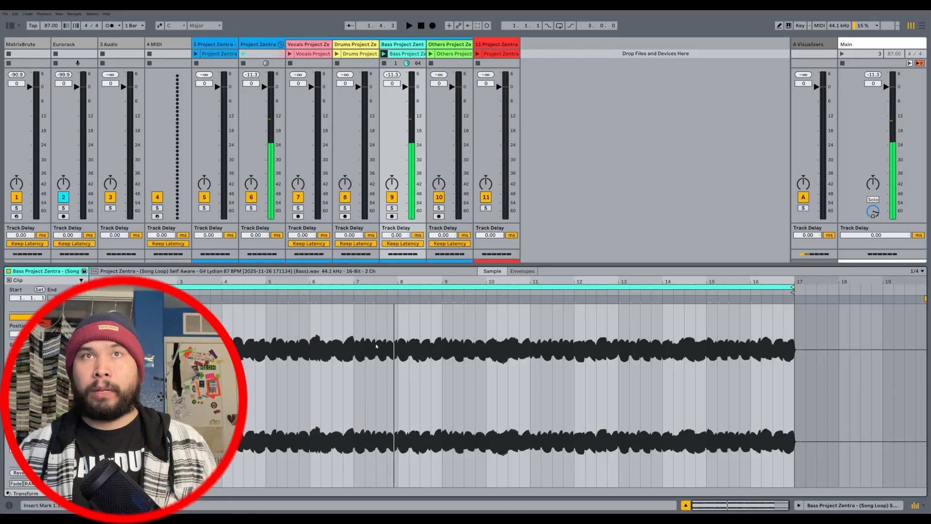
{"action": "left_click_drag", "start_coordinate": [354, 373], "coordinate": [395, 368]}
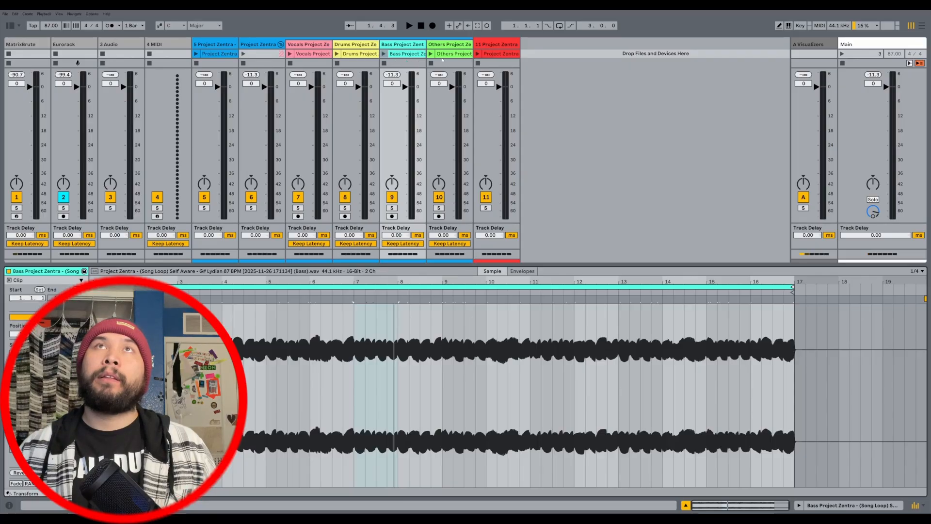
Step: Delete the track holding the original Self Aware Bass Stem clip
{"action": "left_click", "coordinate": [472, 55]}
{"action": "left_click", "coordinate": [495, 44]}
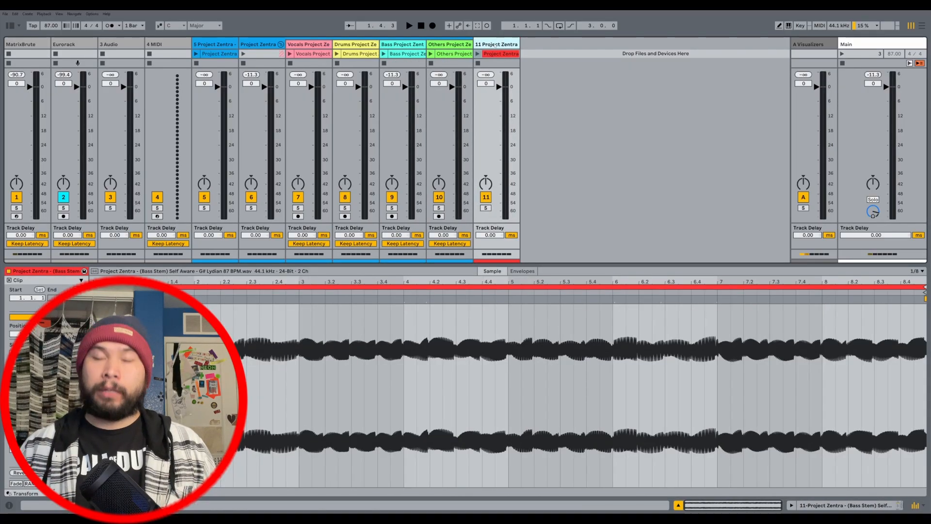
{"action": "key", "text": "Delete"}
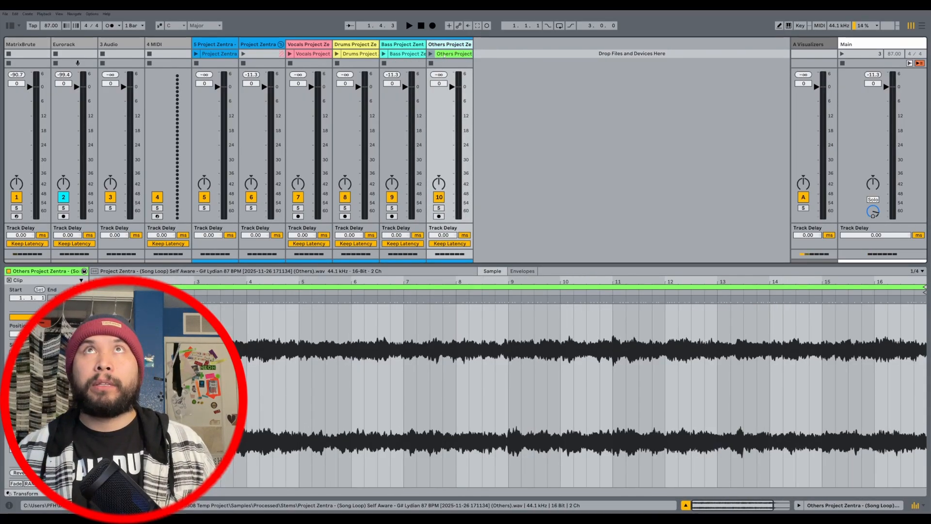
Step: Play the Self Aware loop's separated Others clip on its own, and stop it after listening
{"action": "left_click", "coordinate": [431, 54]}
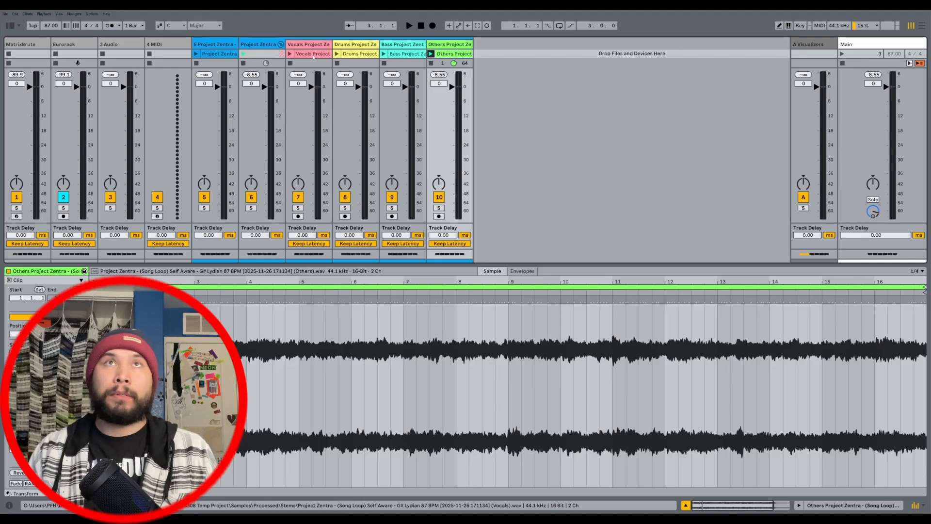
{"action": "left_click", "coordinate": [459, 48]}
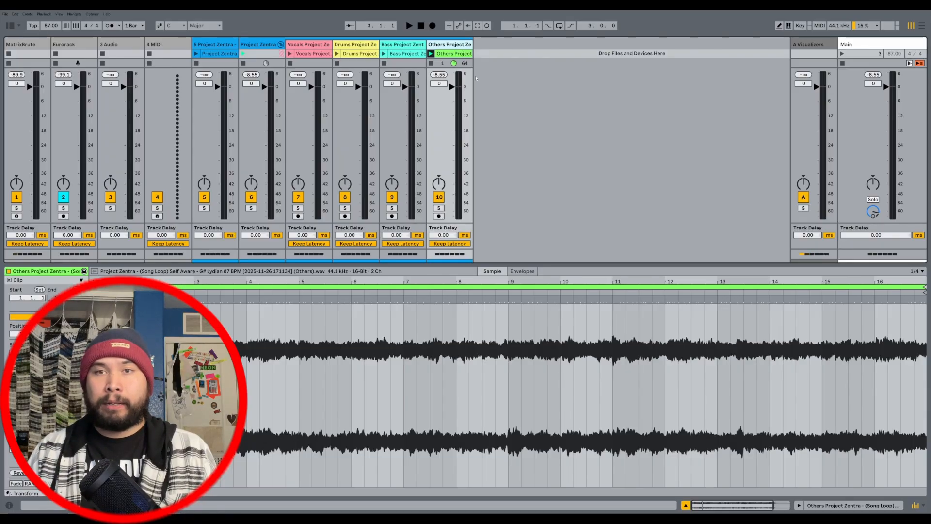
{"action": "left_click", "coordinate": [431, 64]}
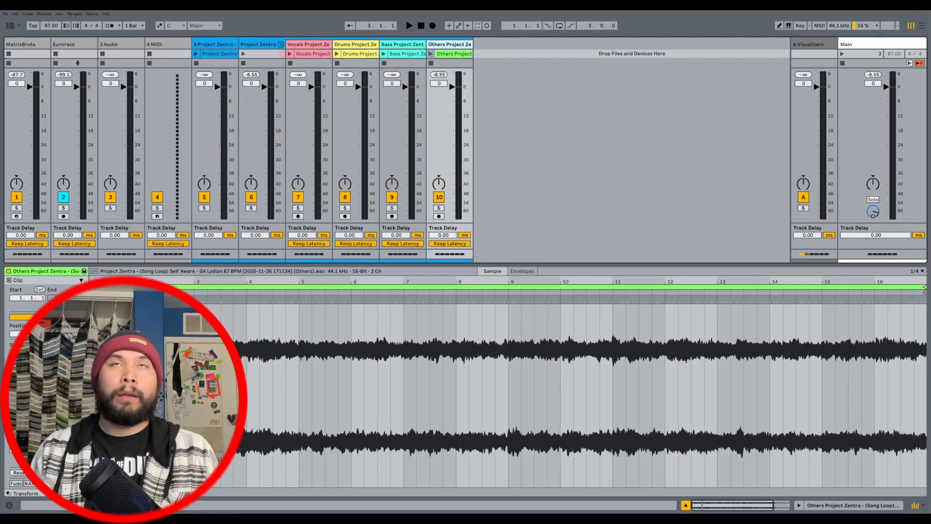
Step: Hide the clip view to expose the full session grid, and color the Self Aware stems group red
{"action": "left_click", "coordinate": [311, 55]}
{"action": "left_click", "coordinate": [450, 54], "text": "shift"}
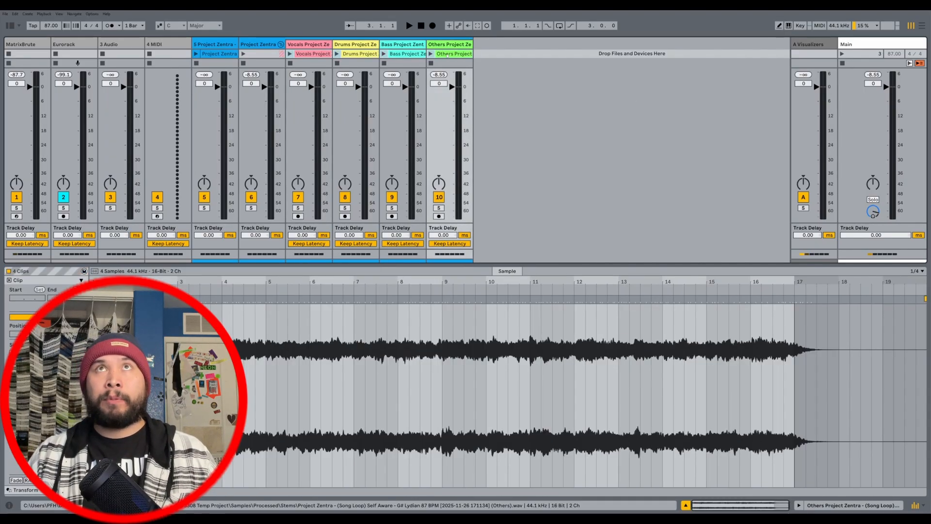
{"action": "left_click_drag", "start_coordinate": [308, 57], "coordinate": [517, 59]}
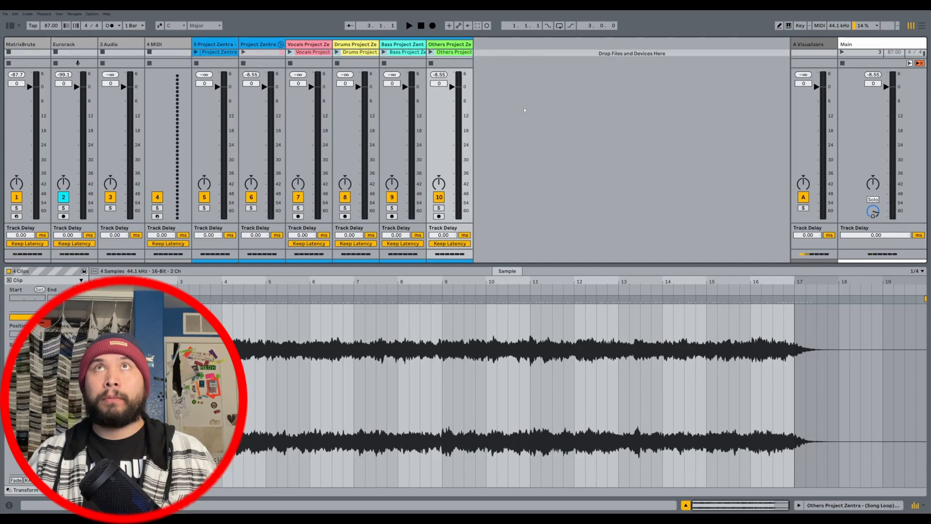
{"action": "key", "text": "ctrl+alt+l"}
{"action": "left_click", "coordinate": [438, 72]}
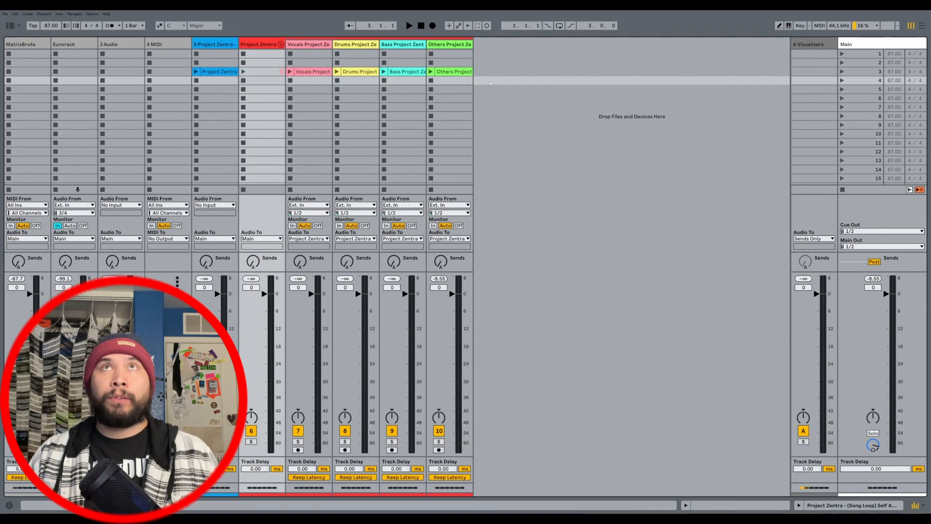
Step: Bounce the Self Aware stems group in place to a single audio track and play the resulting clip
{"action": "right_click", "coordinate": [515, 64]}
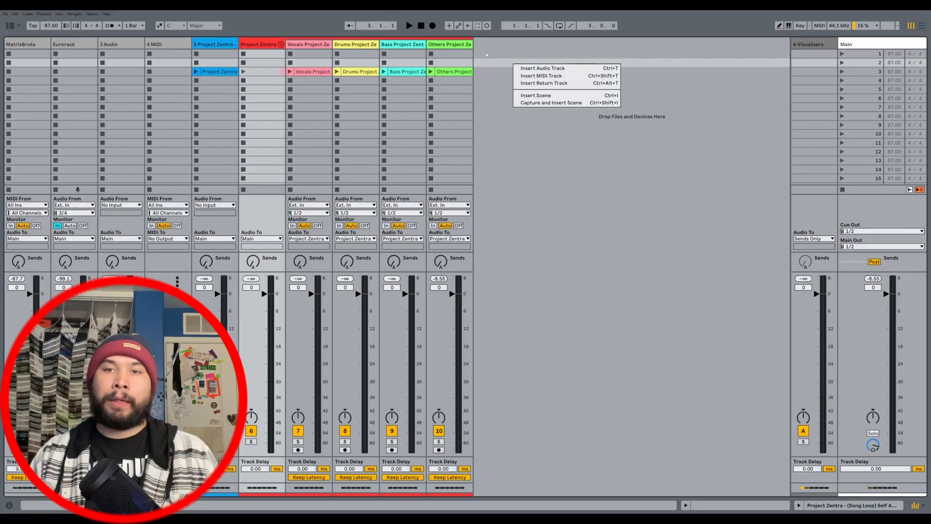
{"action": "left_click", "coordinate": [450, 45]}
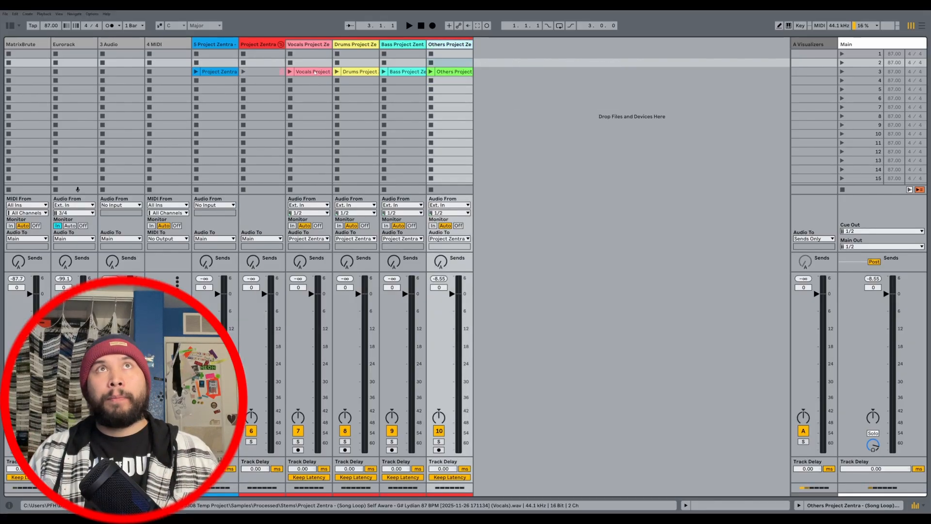
{"action": "left_click", "coordinate": [262, 45]}
{"action": "right_click", "coordinate": [262, 45]}
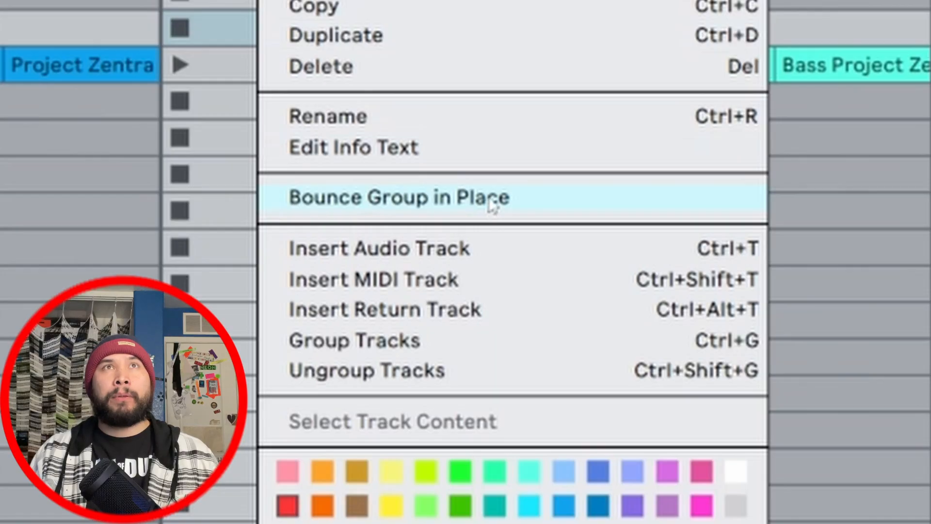
{"action": "left_click", "coordinate": [318, 104]}
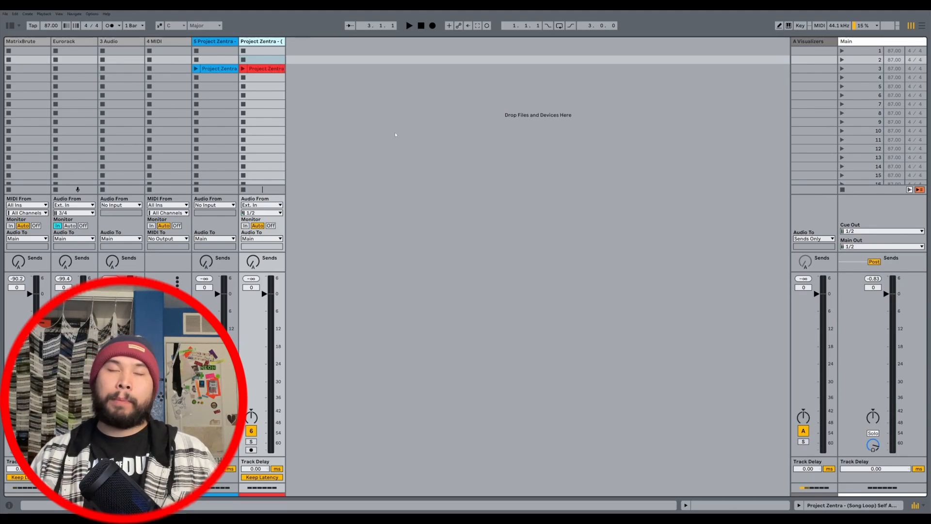
{"action": "double_click", "coordinate": [266, 69]}
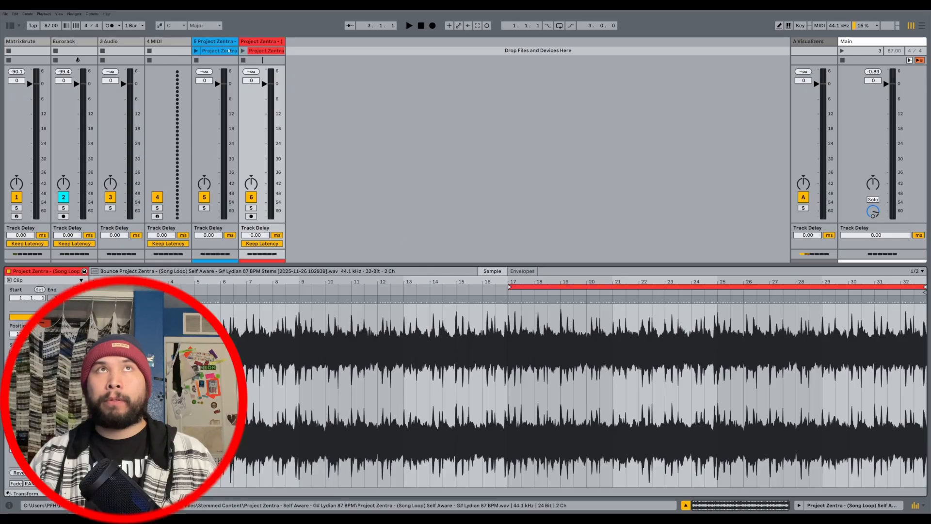
{"action": "left_click", "coordinate": [243, 51]}
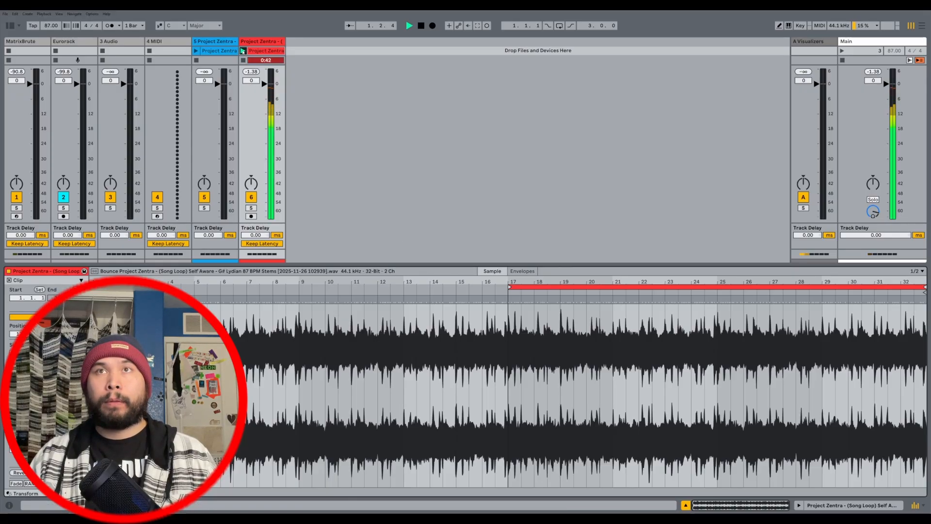
Step: Add a phase-inverted Utility effect to the original Self Aware song loop track and null-test it against the bounced stems clip
{"action": "left_click", "coordinate": [215, 42]}
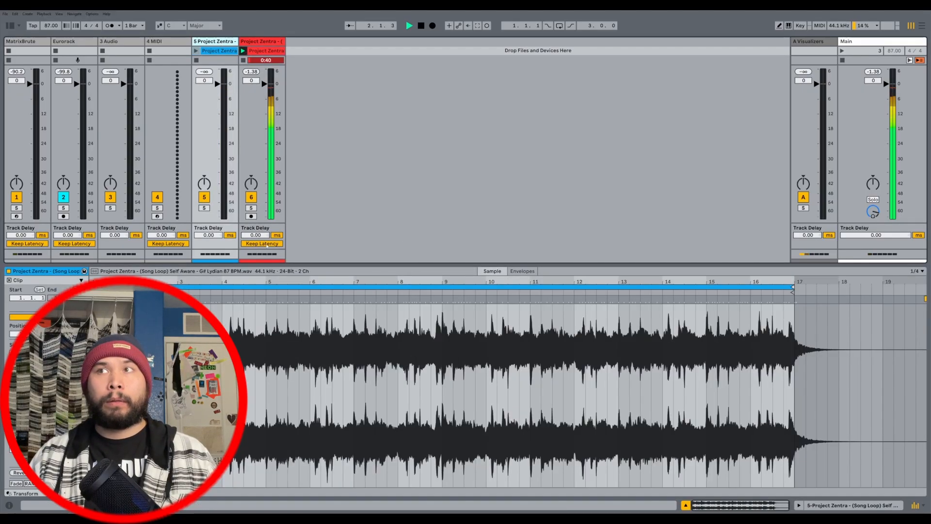
{"action": "key", "text": "ctrl+alt+b"}
{"action": "scroll", "coordinate": [123, 194], "scroll_direction": "down", "scroll_amount": 2}
{"action": "left_click_drag", "start_coordinate": [122, 384], "coordinate": [493, 377]}
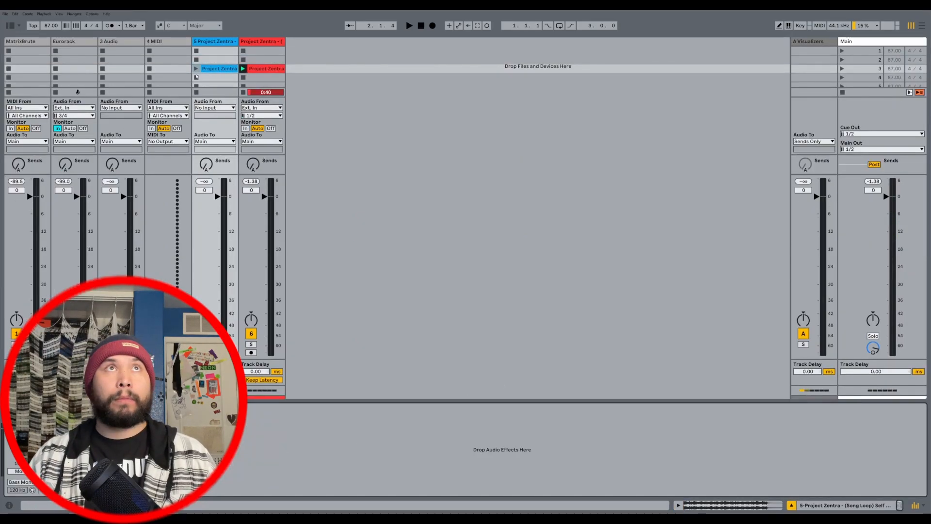
{"action": "key", "text": "space"}
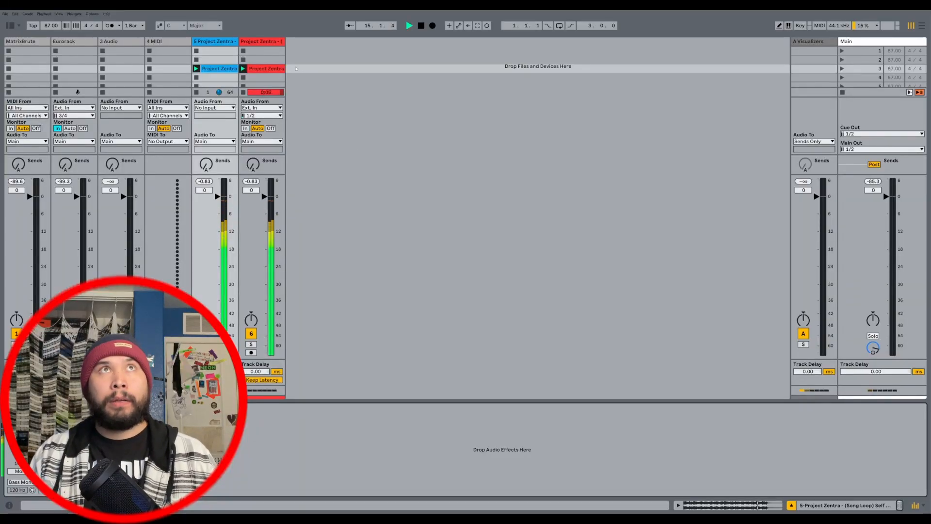
Step: Group all six tracks, from MatrixBrute through the bounced Self Aware stems track
{"action": "left_click", "coordinate": [21, 41]}
{"action": "left_click", "coordinate": [261, 42], "text": "shift"}
{"action": "right_click", "coordinate": [259, 43]}
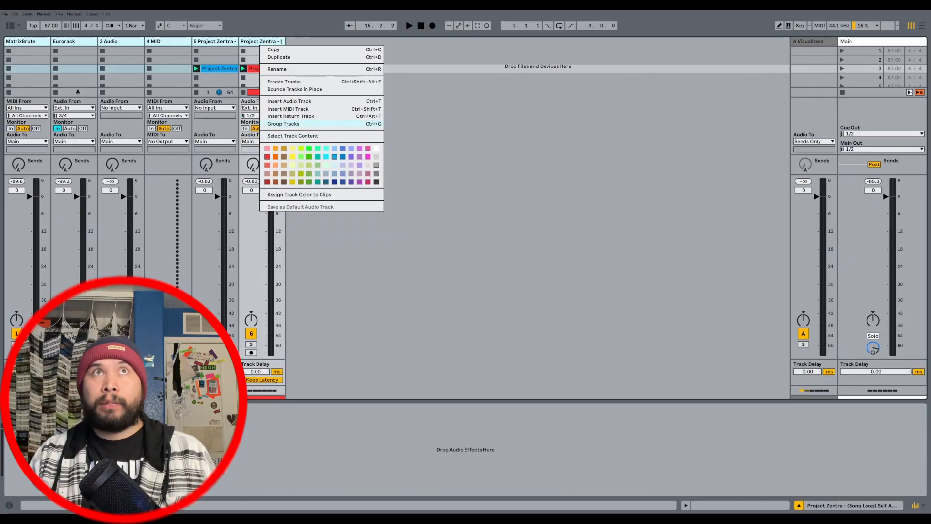
{"action": "left_click", "coordinate": [286, 123]}
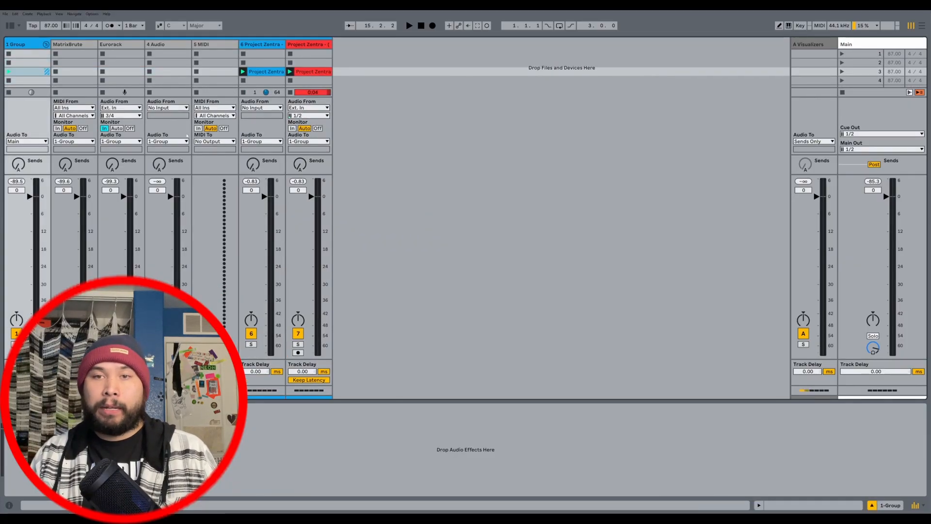